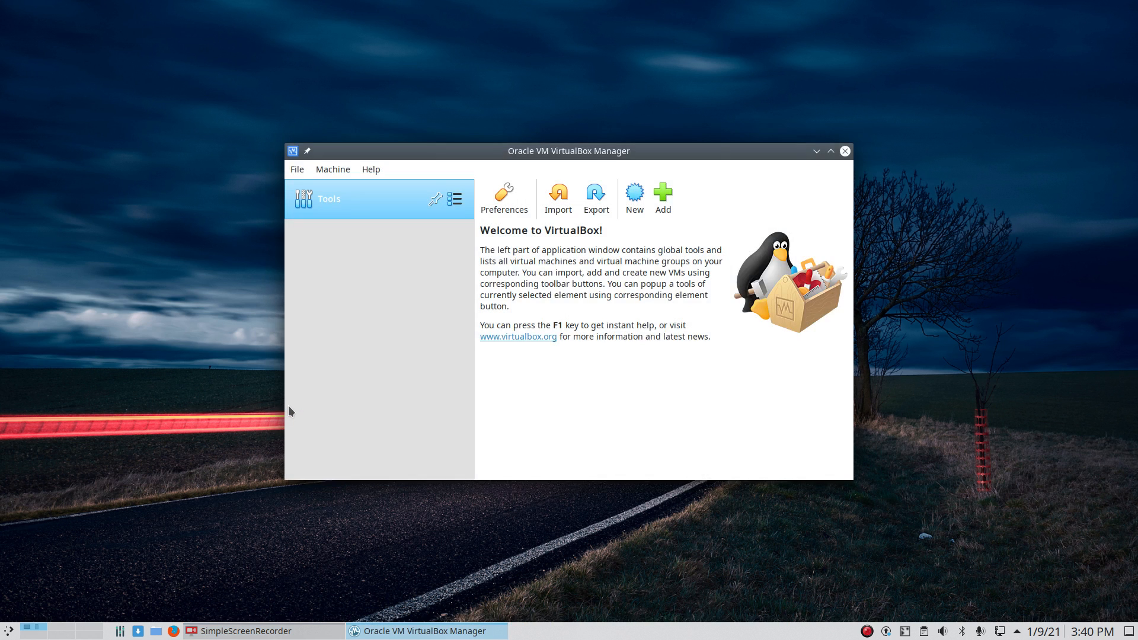
Step: Browse the Templates folder in the Add machine dialog, then cancel and restore the manager window
{"action": "double_click", "coordinate": [579, 158]}
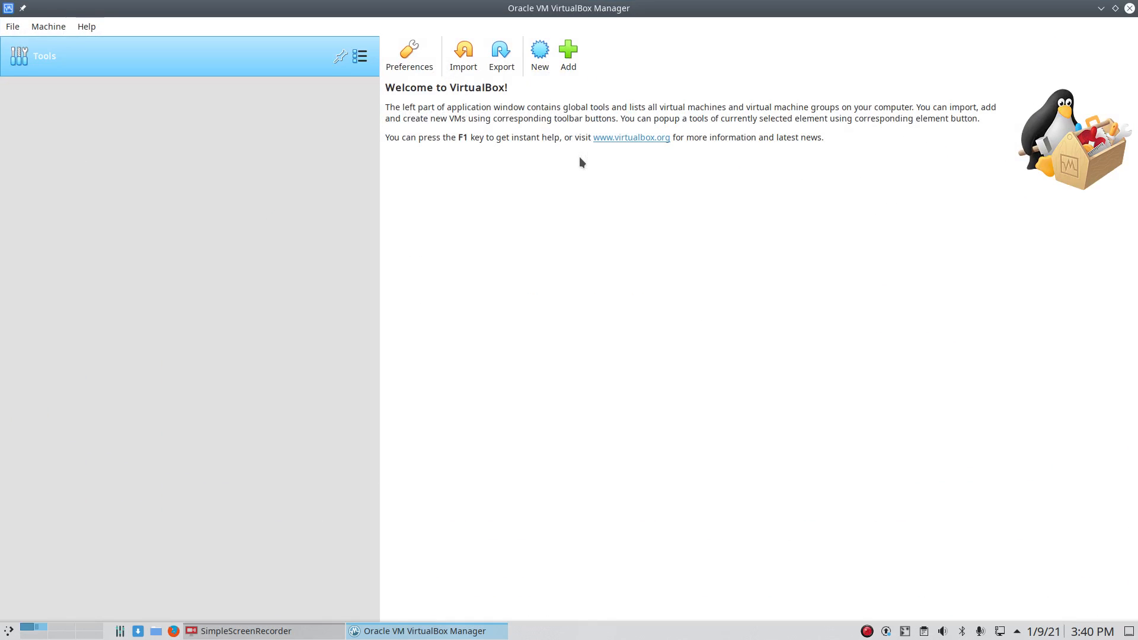
{"action": "left_click", "coordinate": [568, 56]}
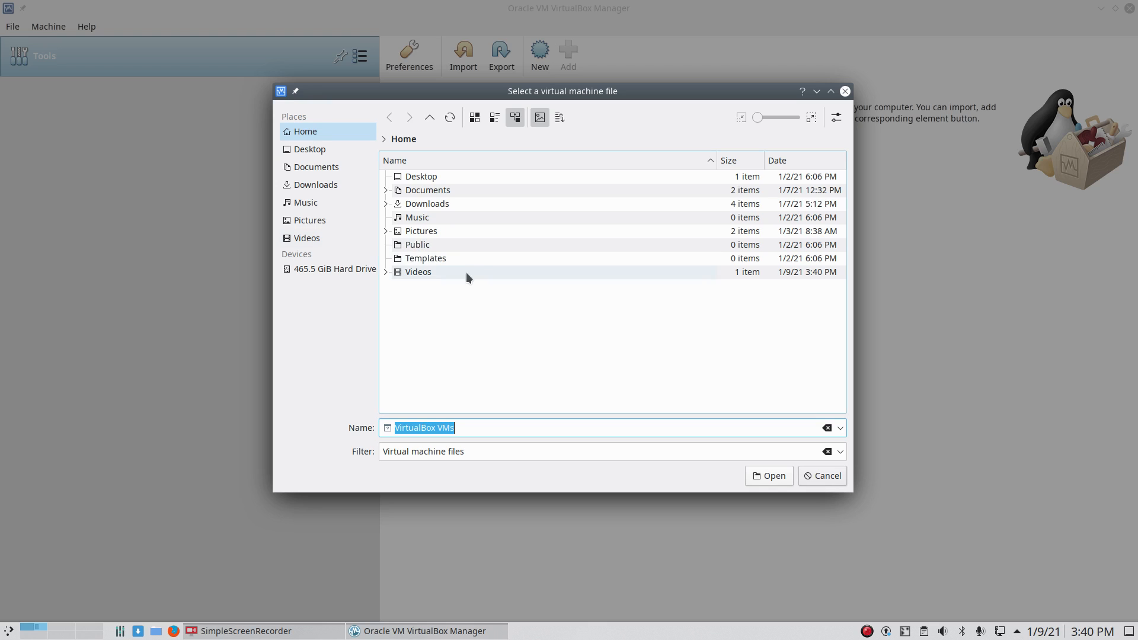
{"action": "double_click", "coordinate": [421, 259]}
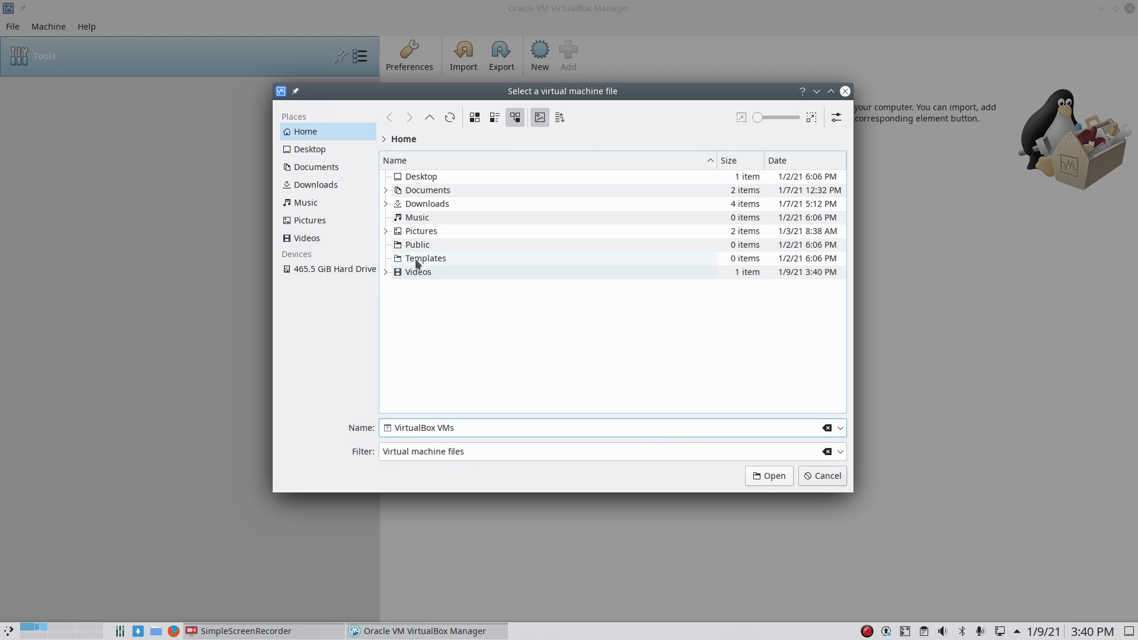
{"action": "left_click", "coordinate": [824, 477]}
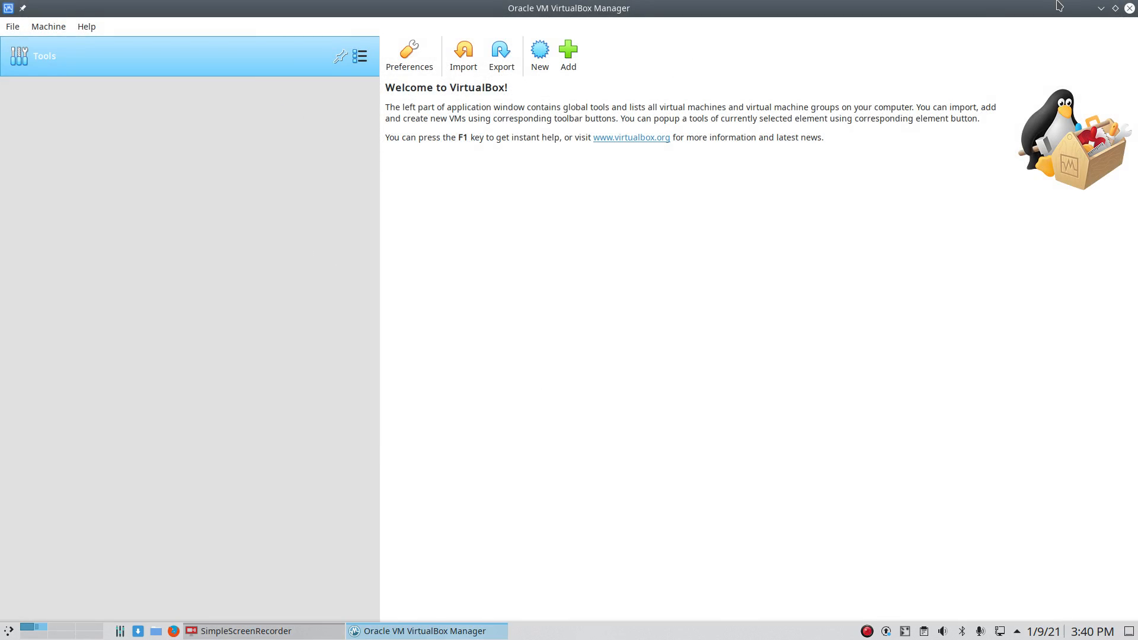
{"action": "double_click", "coordinate": [1029, 7]}
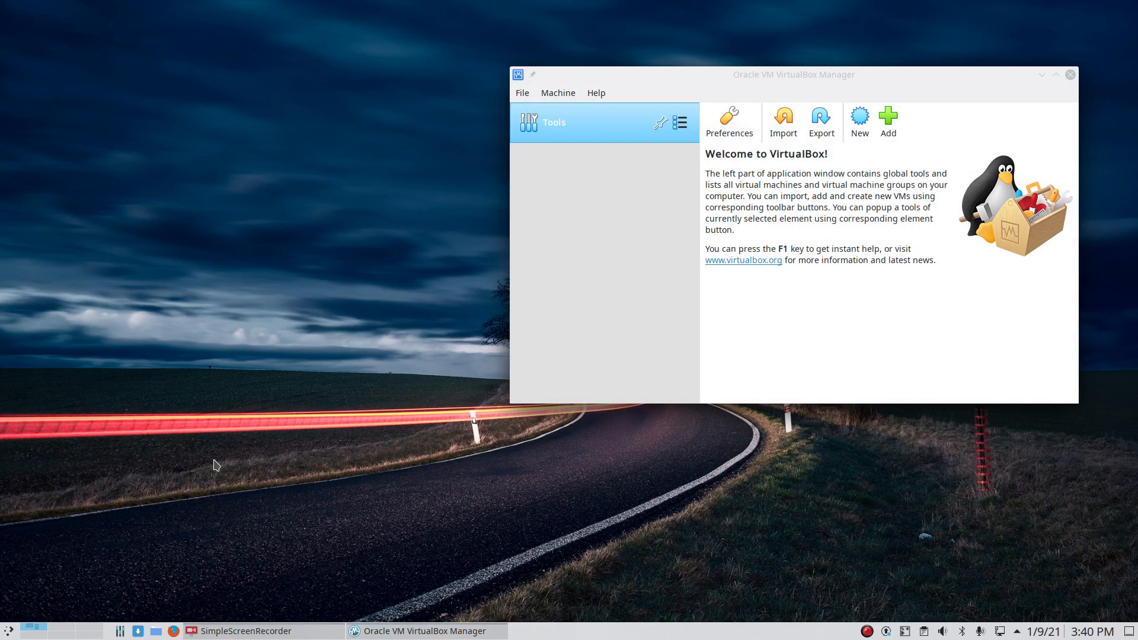
Step: Open bit.ly/arcogetstarted in Firefox
{"action": "left_click", "coordinate": [173, 630]}
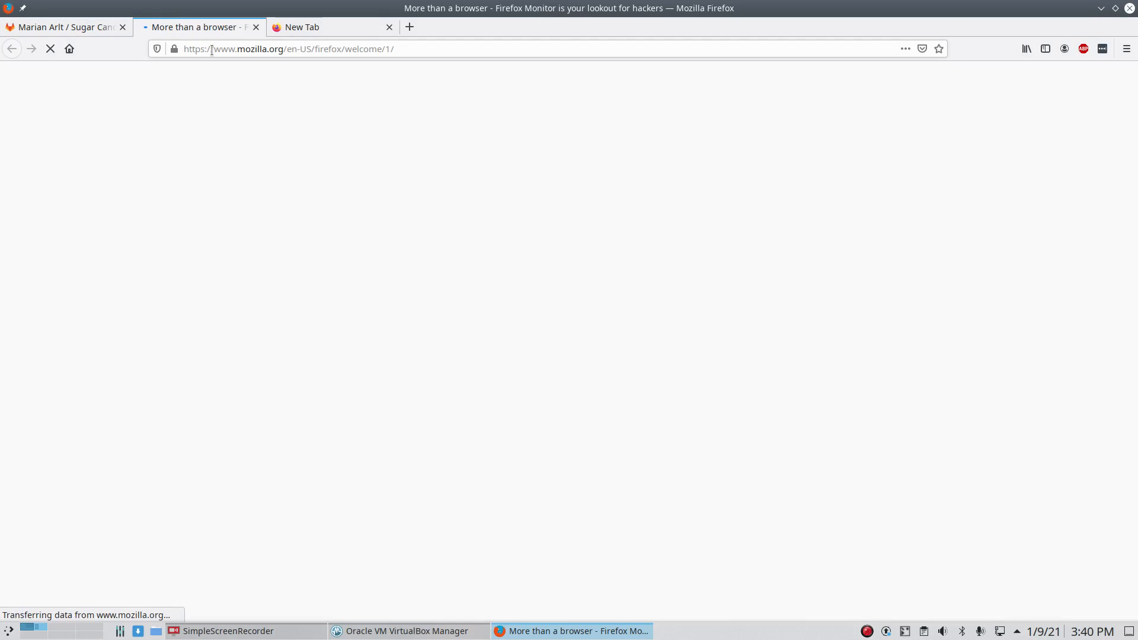
{"action": "left_click", "coordinate": [212, 50]}
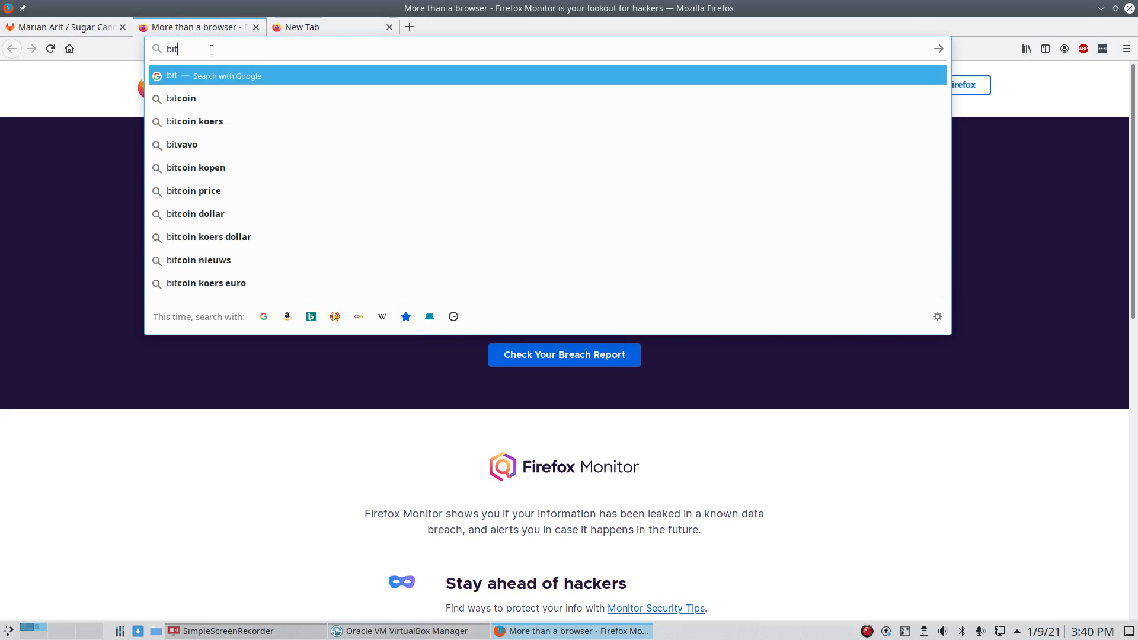
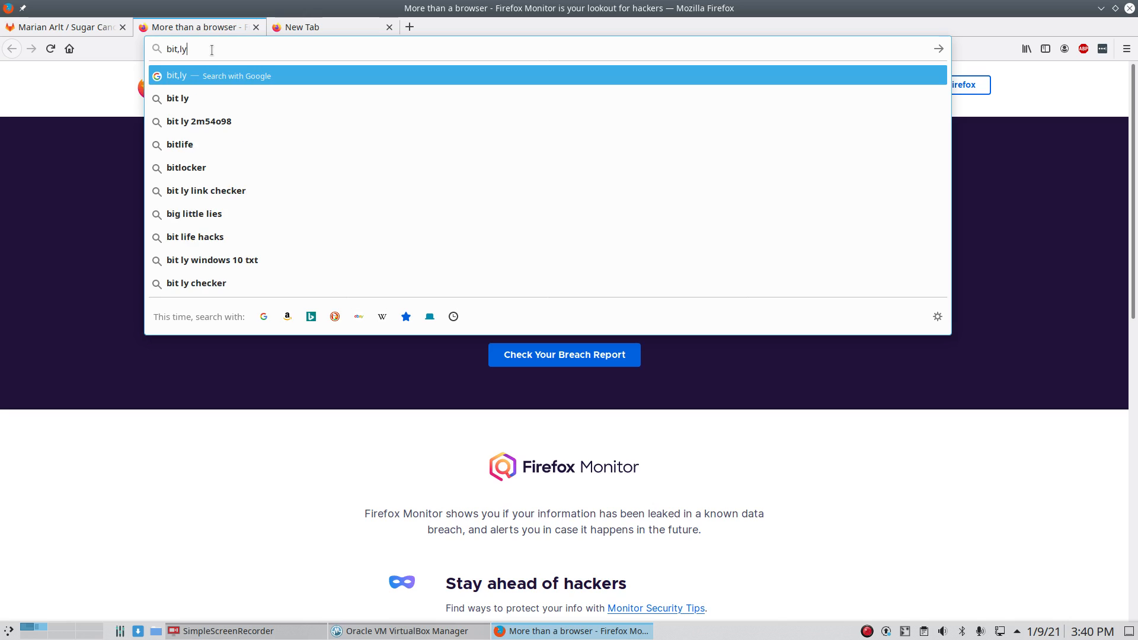
{"action": "key", "text": "BackSpace"}
{"action": "key", "text": "BackSpace"}
{"action": "key", "text": "BackSpace"}
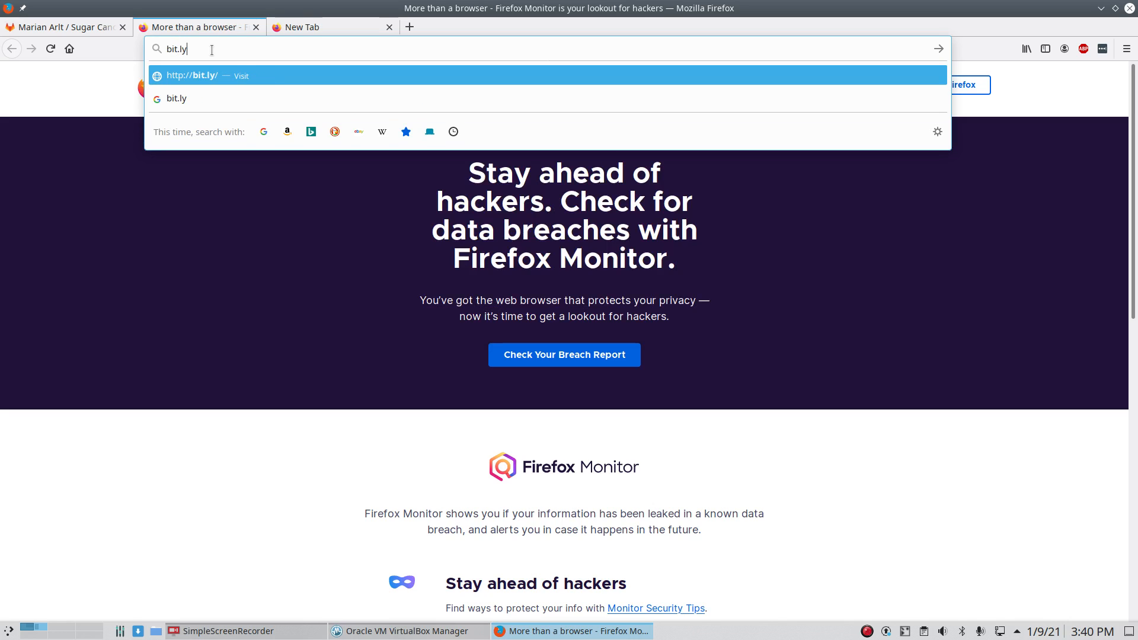
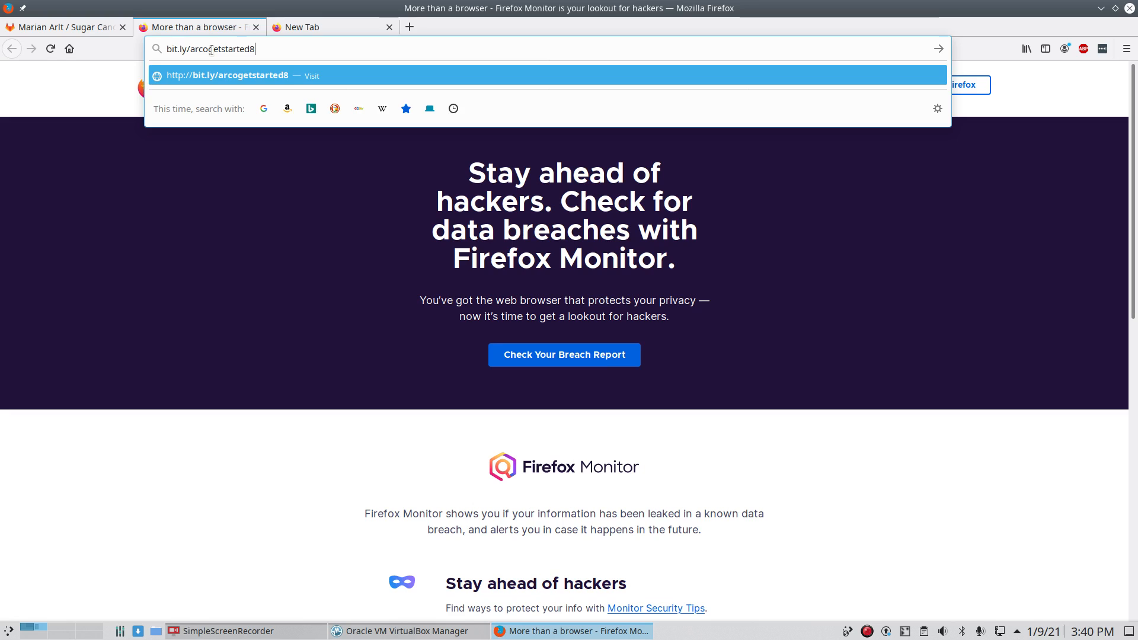
{"action": "key", "text": "Return"}
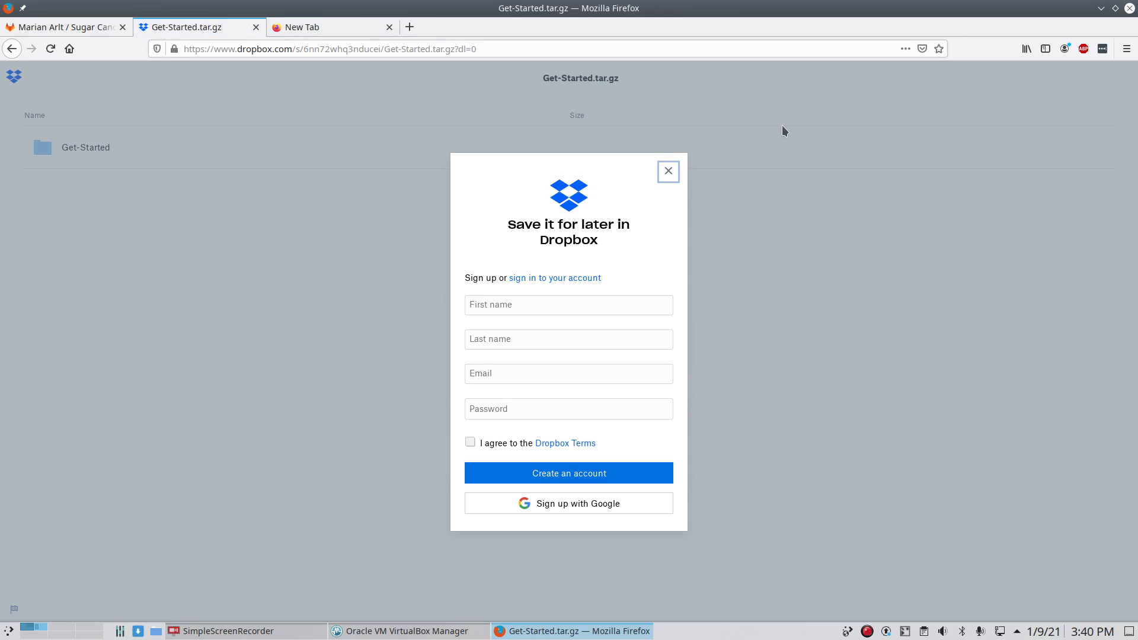
Step: Direct-download Get-Started.tar.gz from Dropbox, always saving such files automatically
{"action": "left_click", "coordinate": [664, 172]}
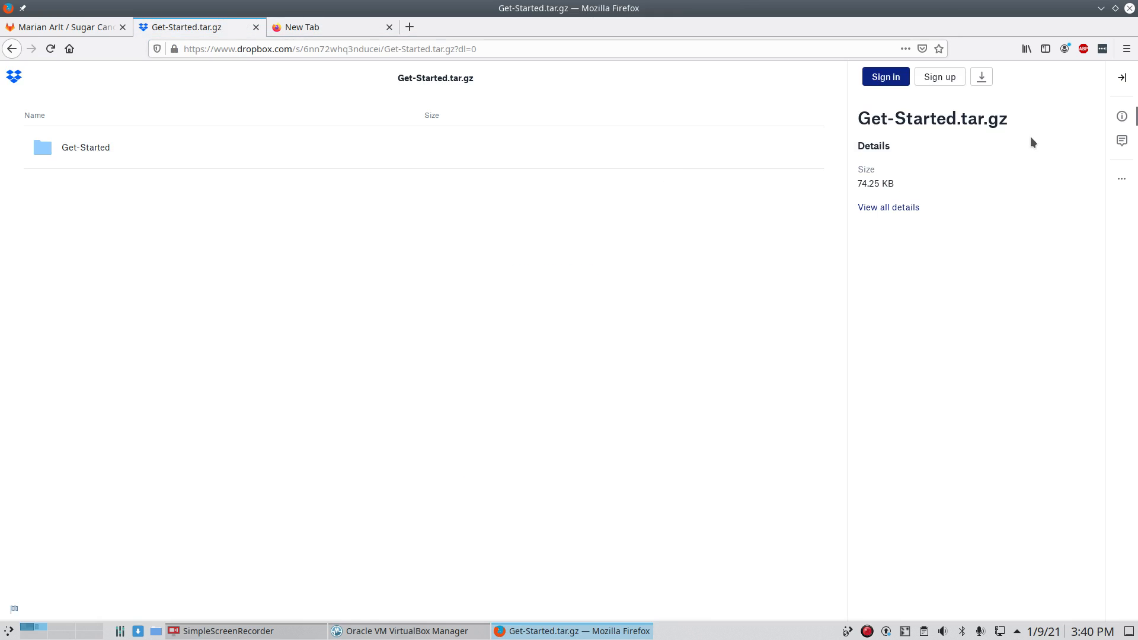
{"action": "left_click", "coordinate": [981, 78]}
{"action": "left_click", "coordinate": [952, 108]}
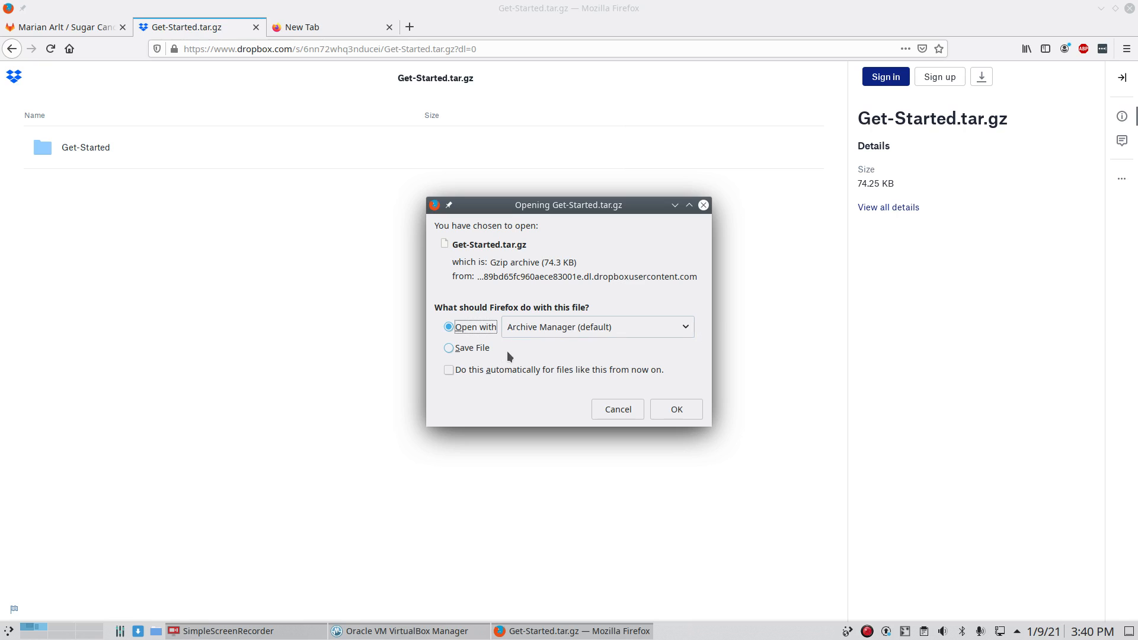
{"action": "left_click", "coordinate": [472, 348]}
{"action": "left_click", "coordinate": [525, 370]}
{"action": "left_click", "coordinate": [654, 424]}
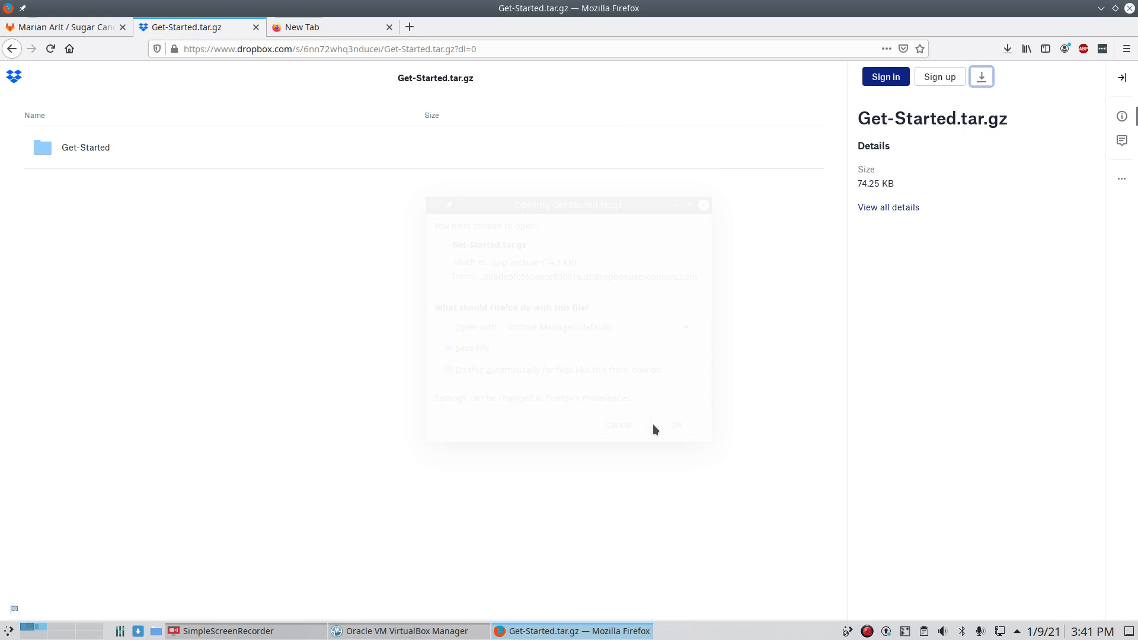
{"action": "left_click", "coordinate": [1007, 48]}
Step: Extract Get-Started.tar.gz in the Downloads folder
{"action": "left_click", "coordinate": [1000, 85]}
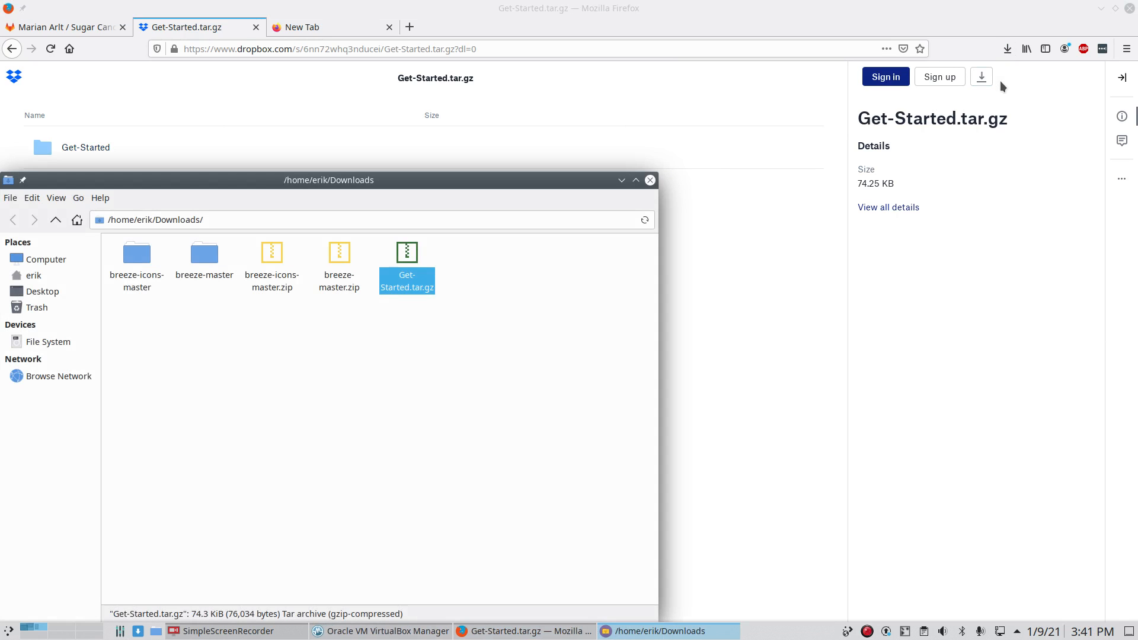
{"action": "right_click", "coordinate": [413, 255]}
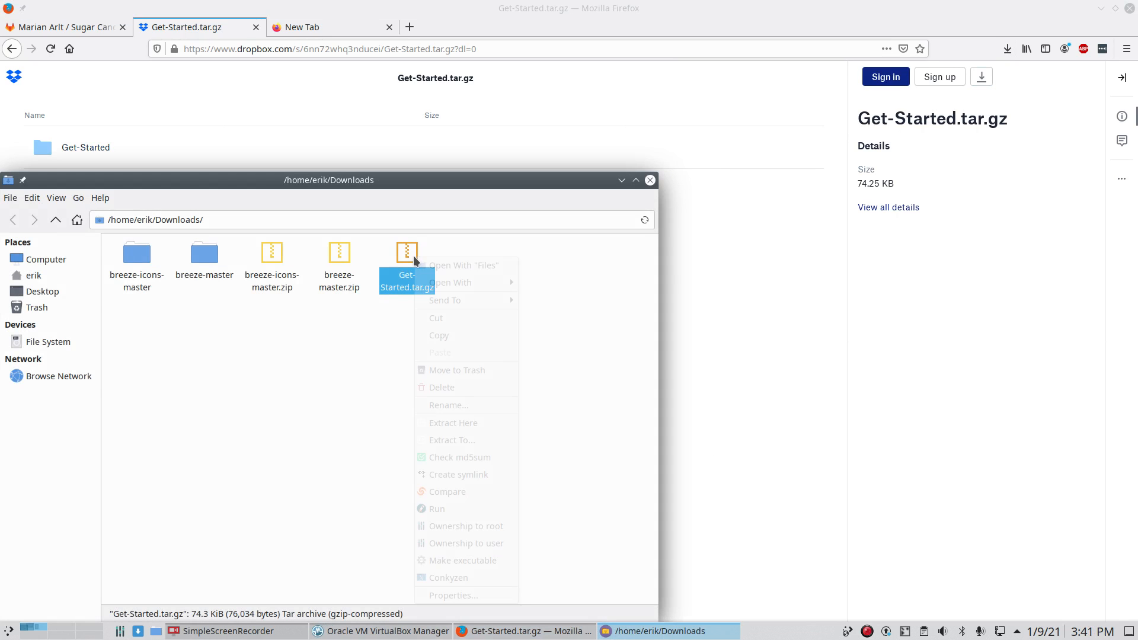
{"action": "left_click", "coordinate": [473, 426]}
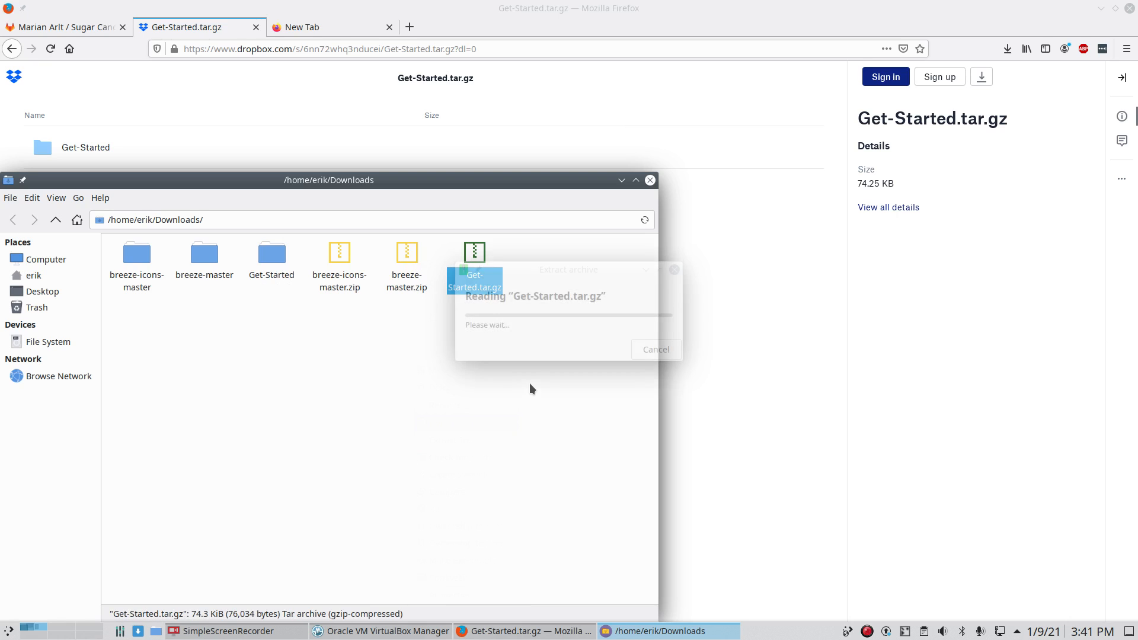
Step: Copy the VirtualBox VMs folder from Get-Started into /home/erik, then close PCManFM and Firefox
{"action": "double_click", "coordinate": [271, 254]}
{"action": "left_click_drag", "start_coordinate": [360, 184], "coordinate": [608, 125]}
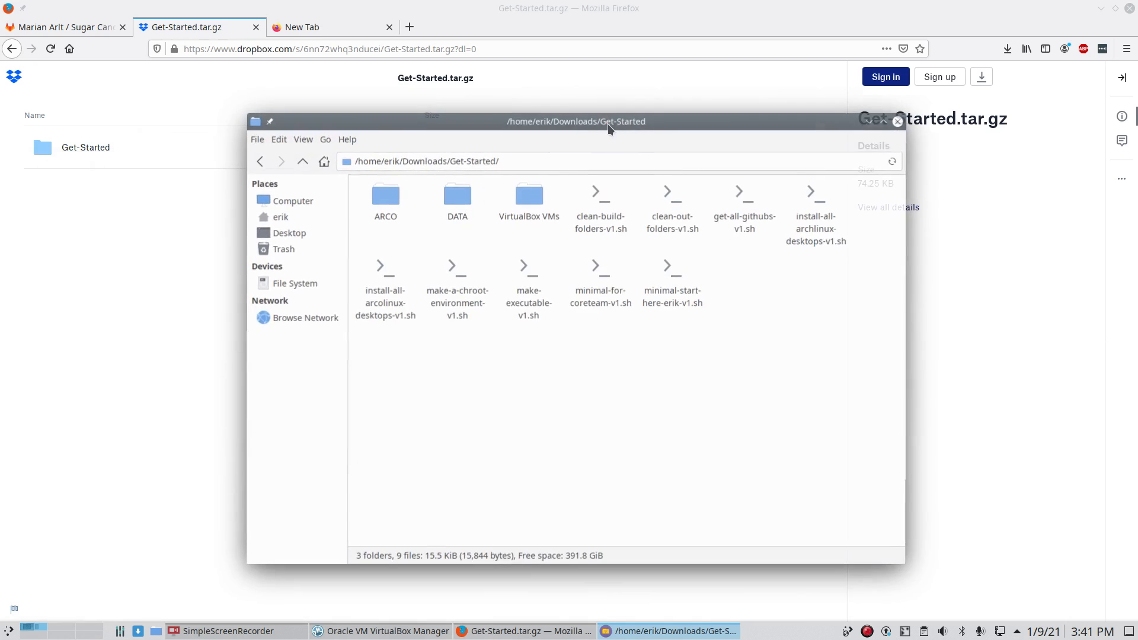
{"action": "double_click", "coordinate": [527, 201]}
{"action": "left_click", "coordinate": [392, 200]}
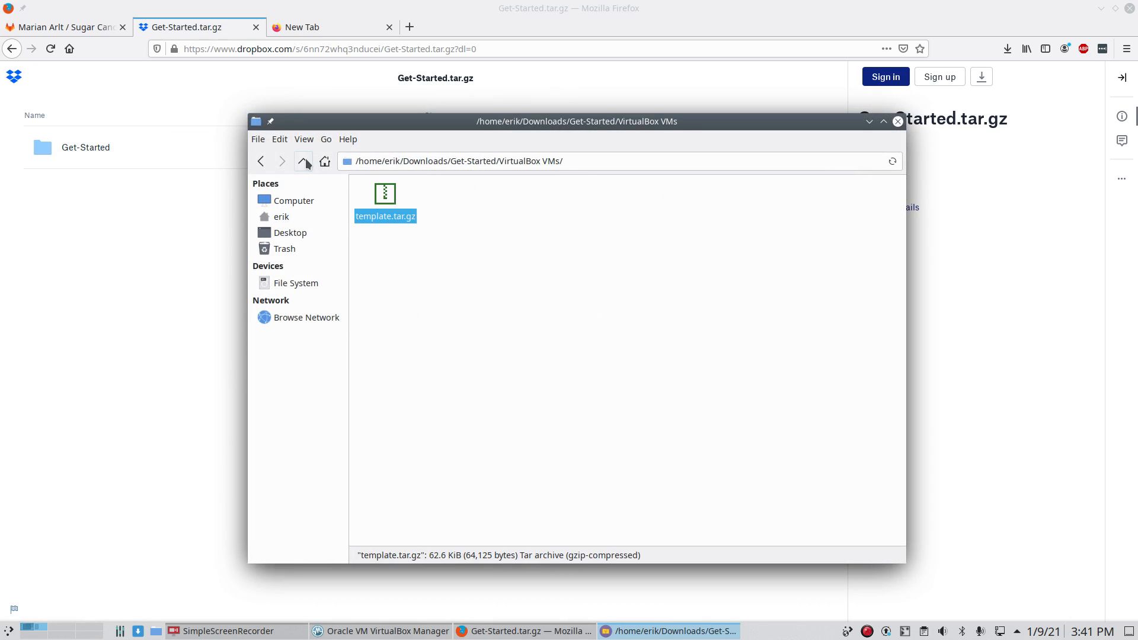
{"action": "left_click", "coordinate": [303, 160]}
{"action": "left_click", "coordinate": [527, 226]}
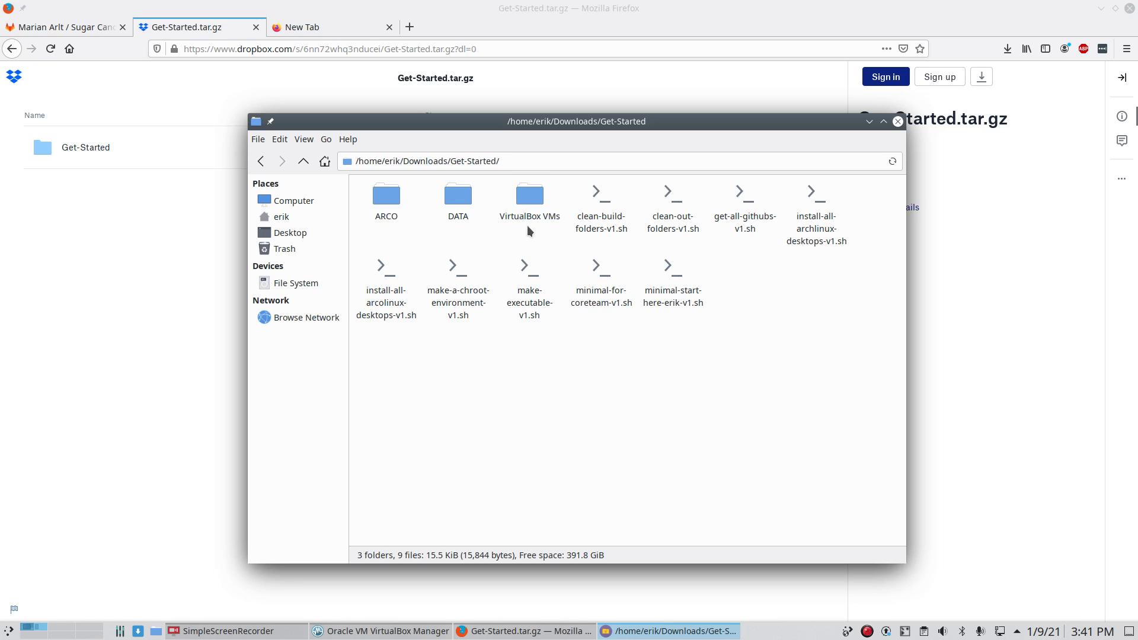
{"action": "left_click", "coordinate": [529, 201]}
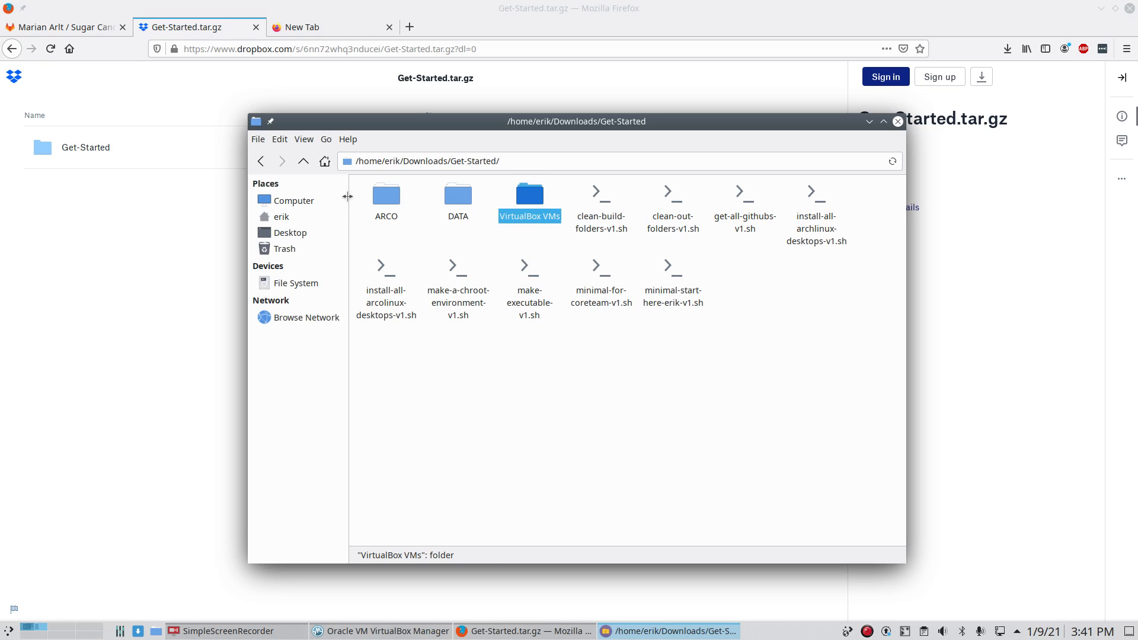
{"action": "left_click", "coordinate": [281, 217]}
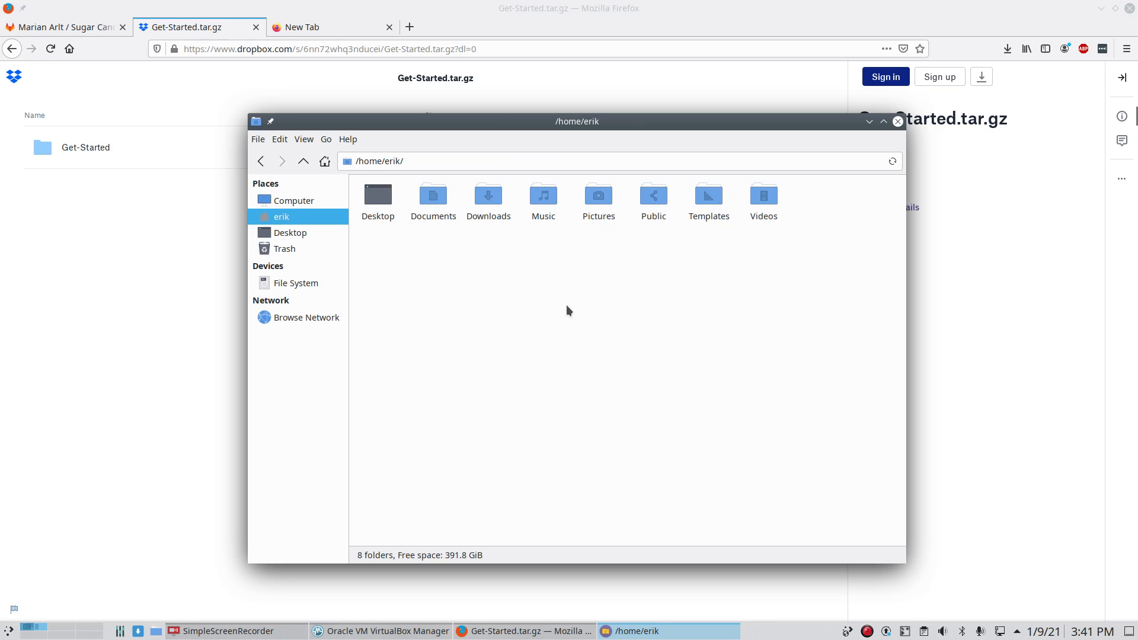
{"action": "left_click", "coordinate": [897, 122]}
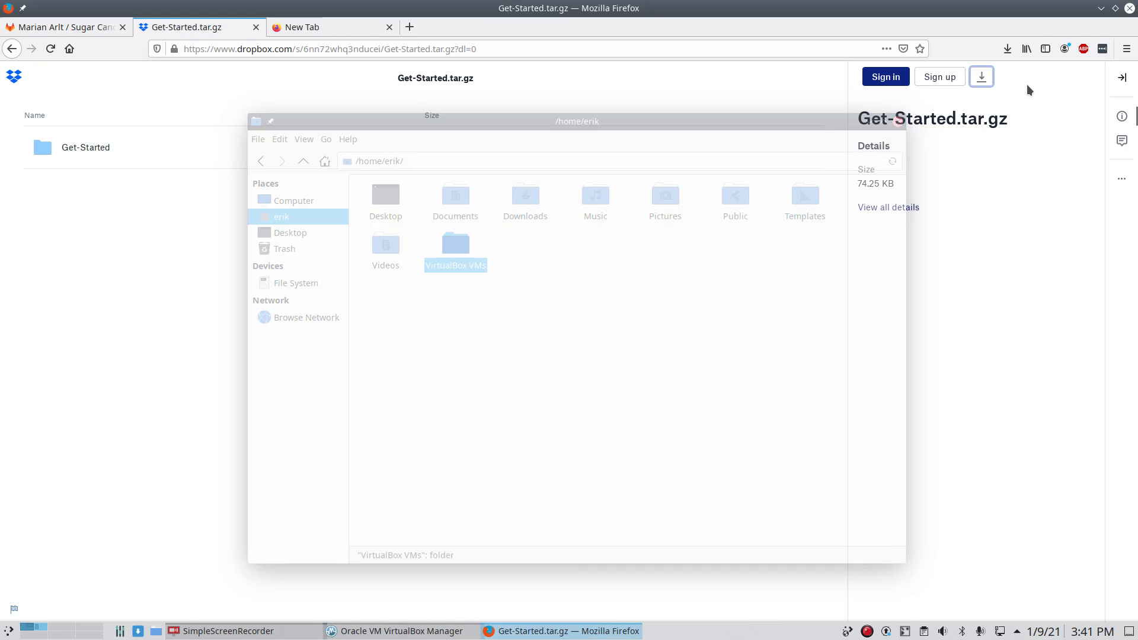
{"action": "left_click", "coordinate": [1130, 9]}
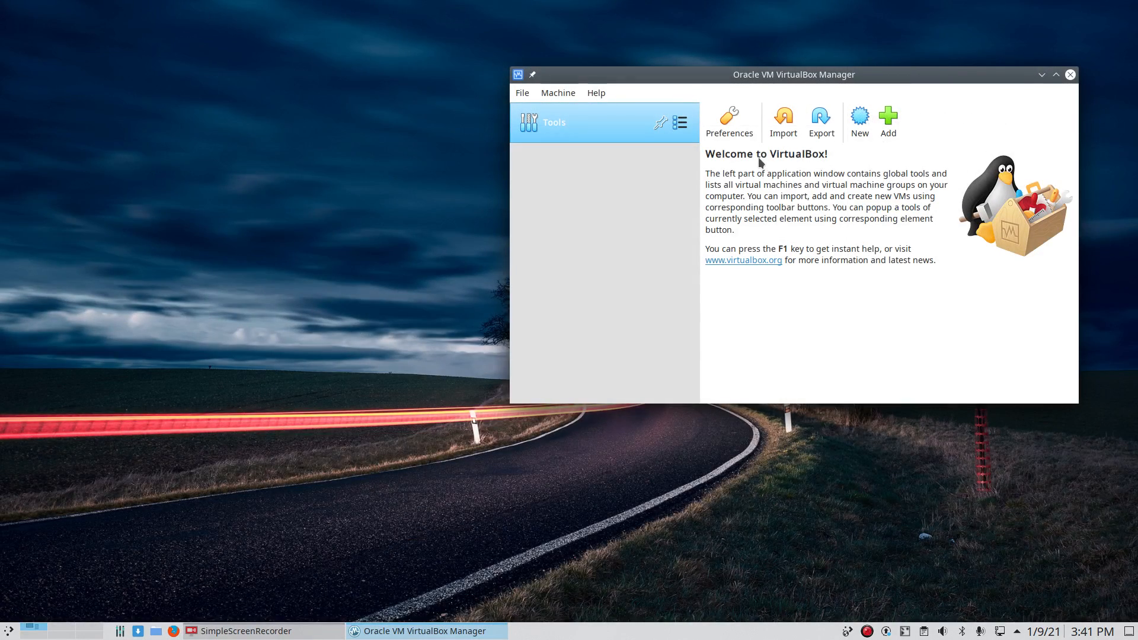
Step: Open Dolphin at home and enter the VirtualBox VMs folder
{"action": "left_click", "coordinate": [886, 124]}
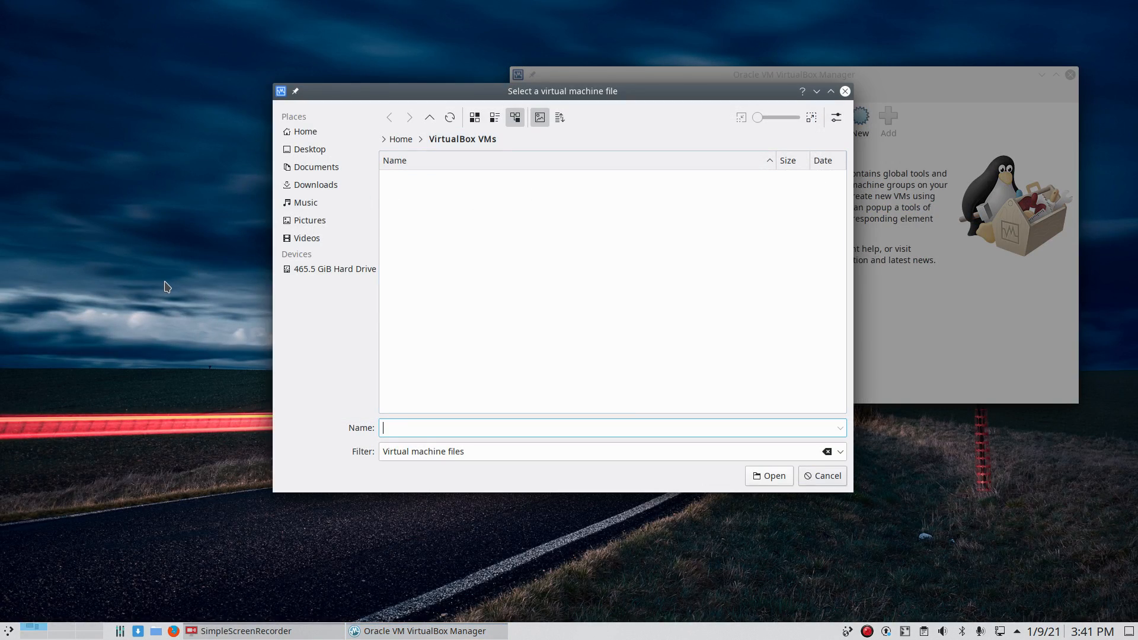
{"action": "key", "text": "super+e"}
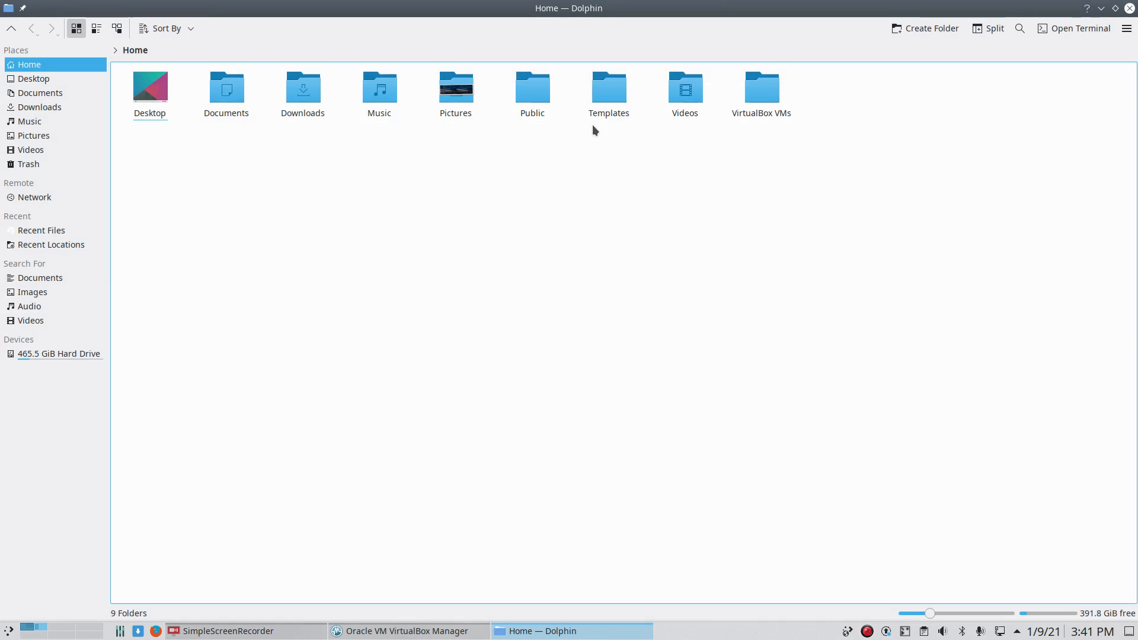
{"action": "left_click", "coordinate": [740, 118]}
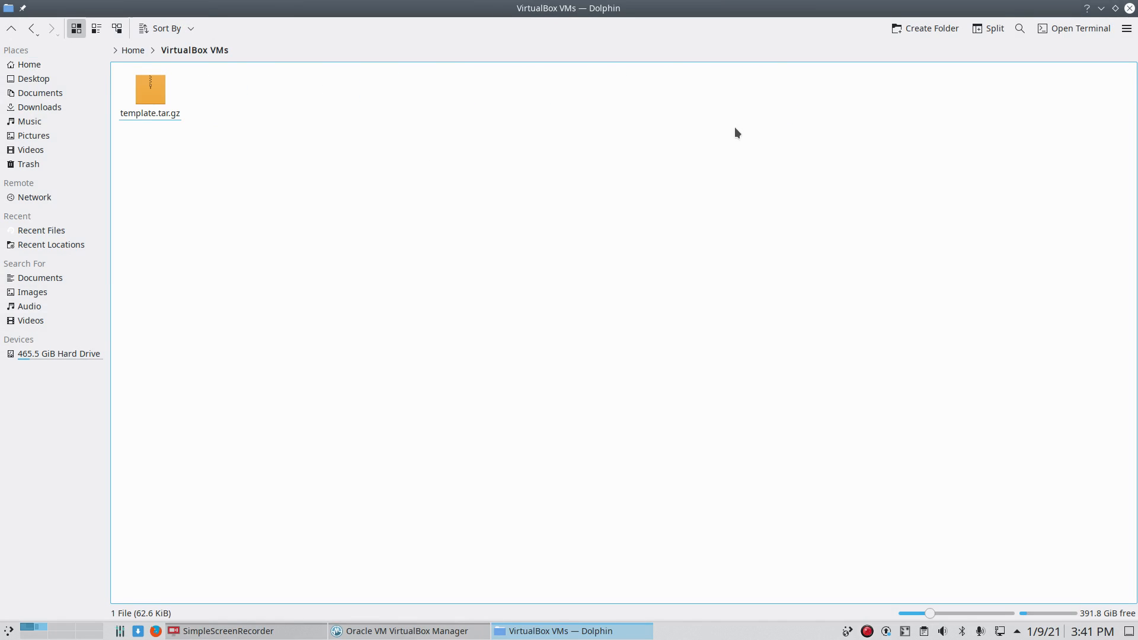
Step: Extract template.tar.gz into this folder and trash the leftover archive
{"action": "right_click", "coordinate": [148, 91]}
{"action": "mouse_move", "coordinate": [255, 312]}
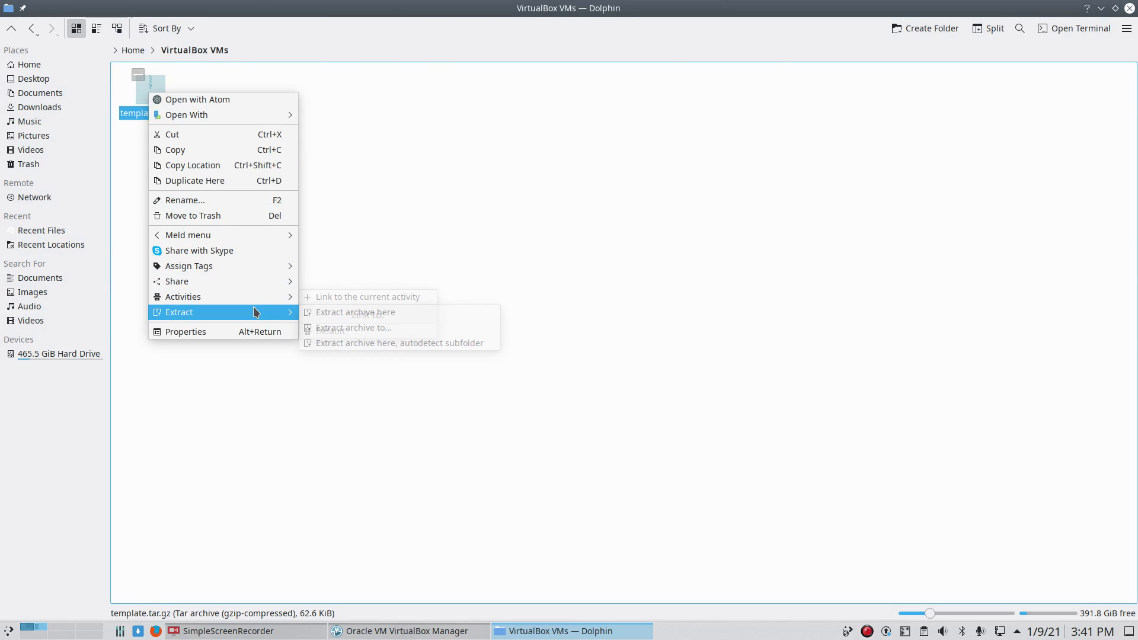
{"action": "left_click", "coordinate": [329, 312]}
{"action": "left_click", "coordinate": [223, 240]}
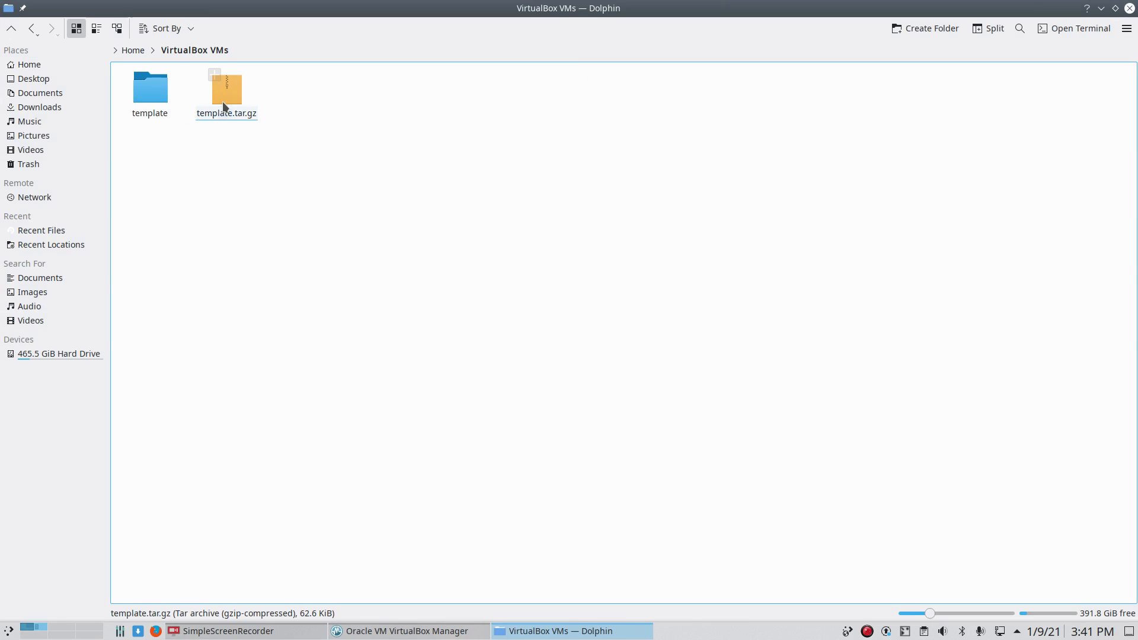
{"action": "key", "text": "Delete"}
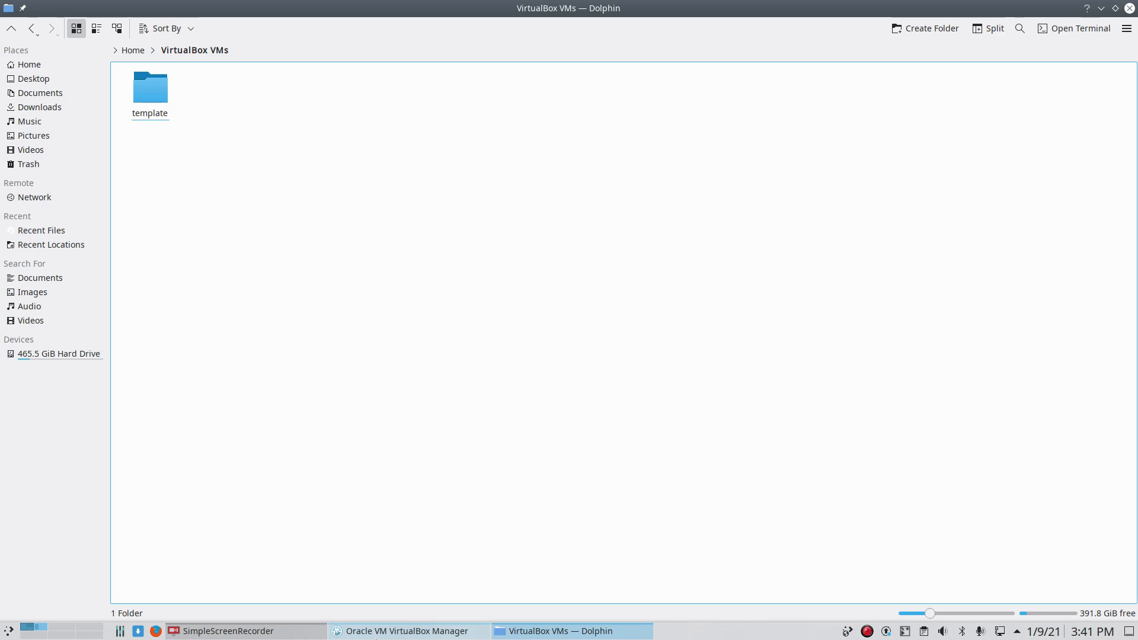
{"action": "left_click", "coordinate": [407, 630]}
Step: Register the machine from template/template.vbox, close Dolphin and maximize VirtualBox Manager
{"action": "left_click", "coordinate": [435, 177]}
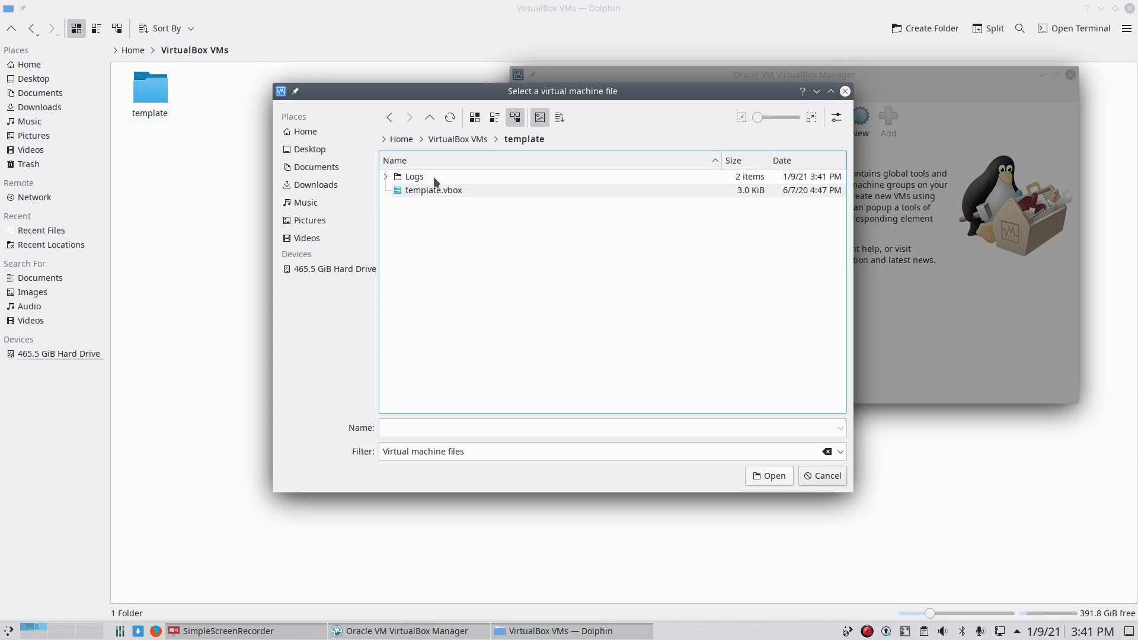
{"action": "left_click", "coordinate": [440, 190]}
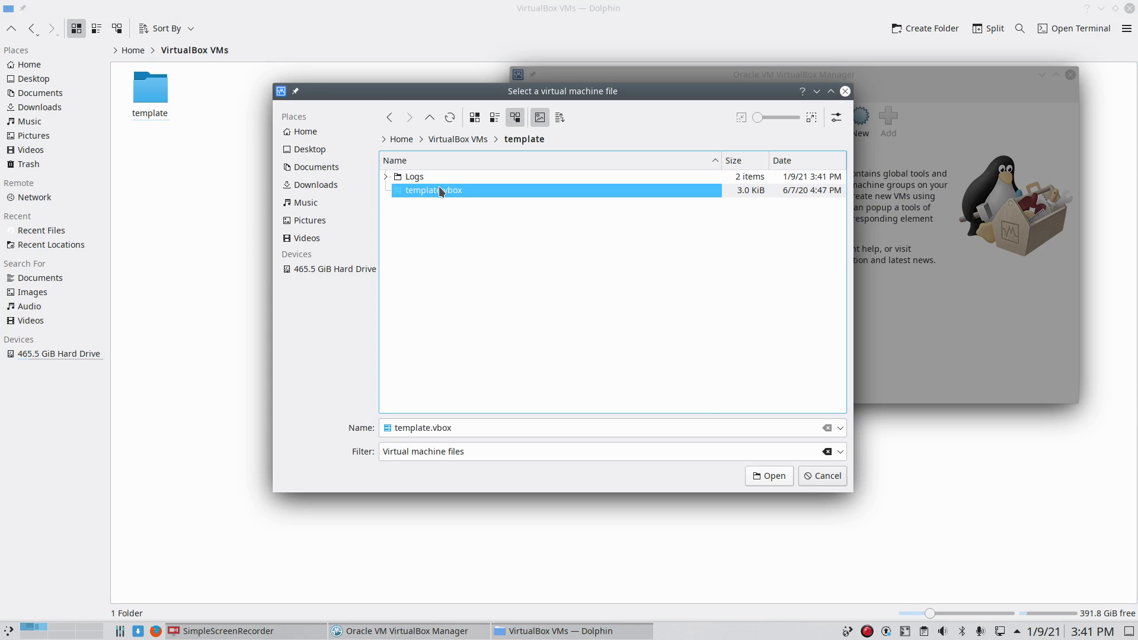
{"action": "left_click", "coordinate": [769, 476]}
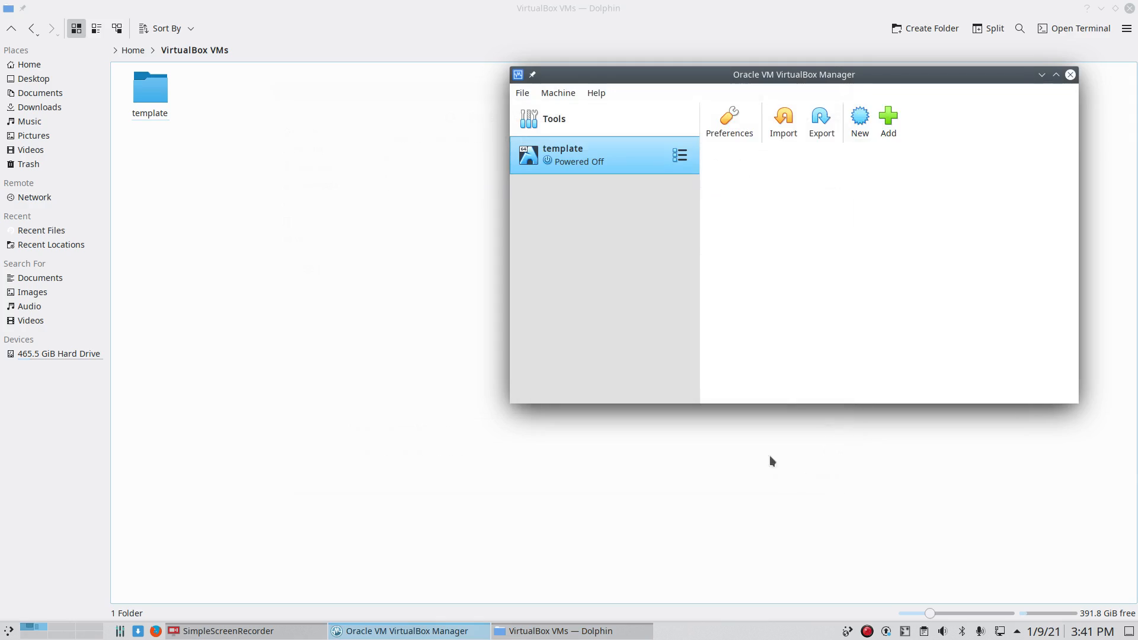
{"action": "left_click", "coordinate": [1130, 8]}
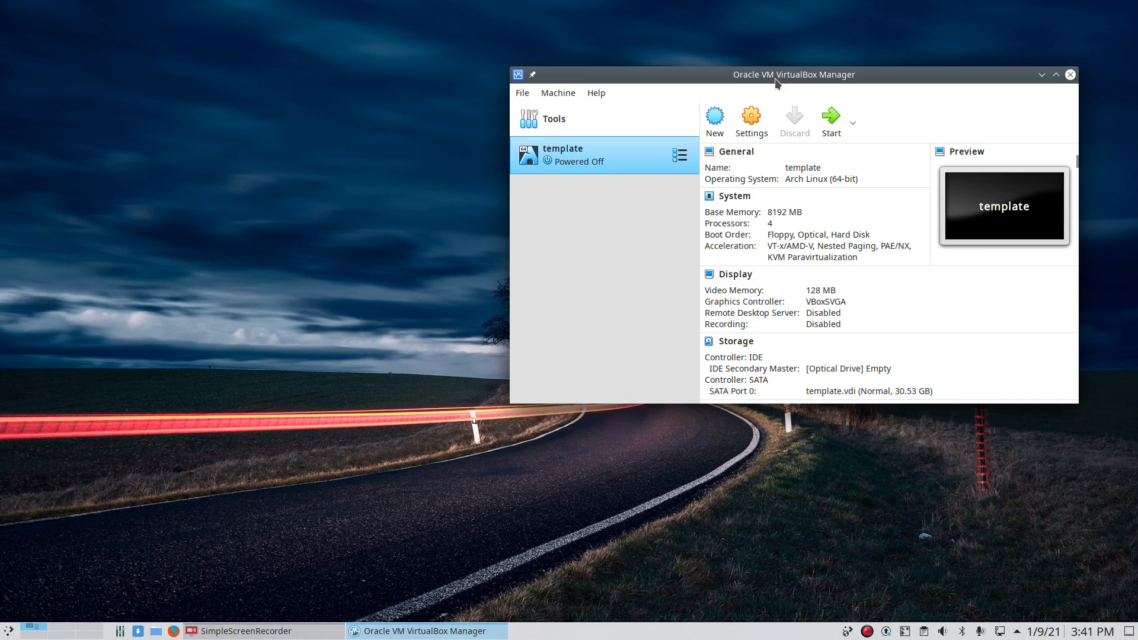
{"action": "double_click", "coordinate": [775, 77]}
Step: Create a full clone of template named ArcoLinux, then launch Firefox
{"action": "right_click", "coordinate": [260, 101]}
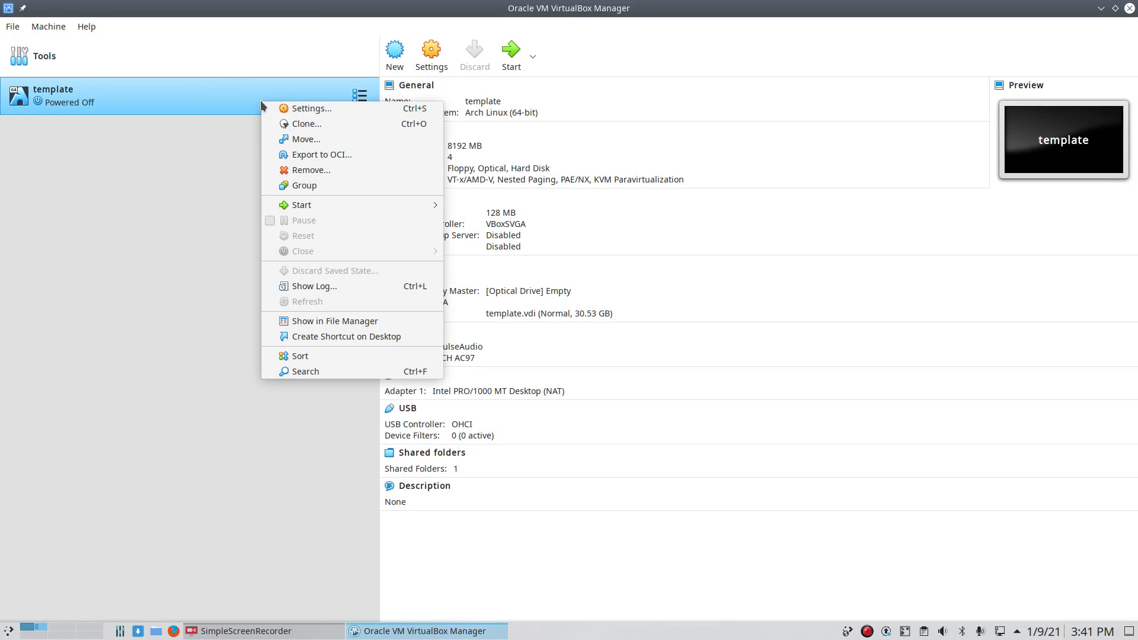
{"action": "left_click", "coordinate": [307, 123]}
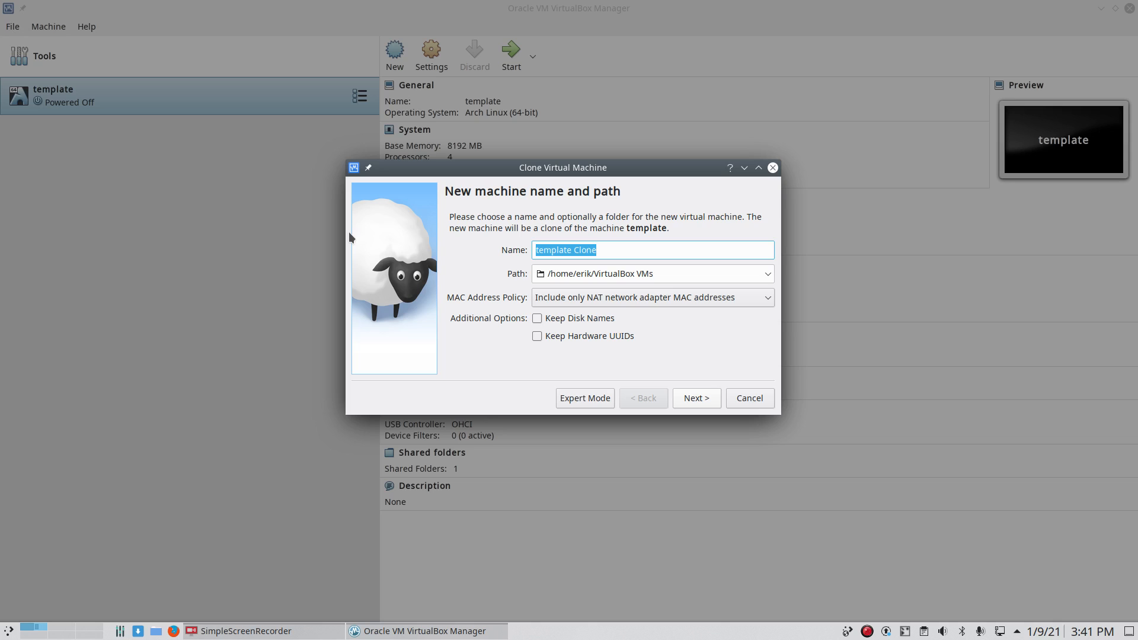
{"action": "type", "text": "ArcoLinux"}
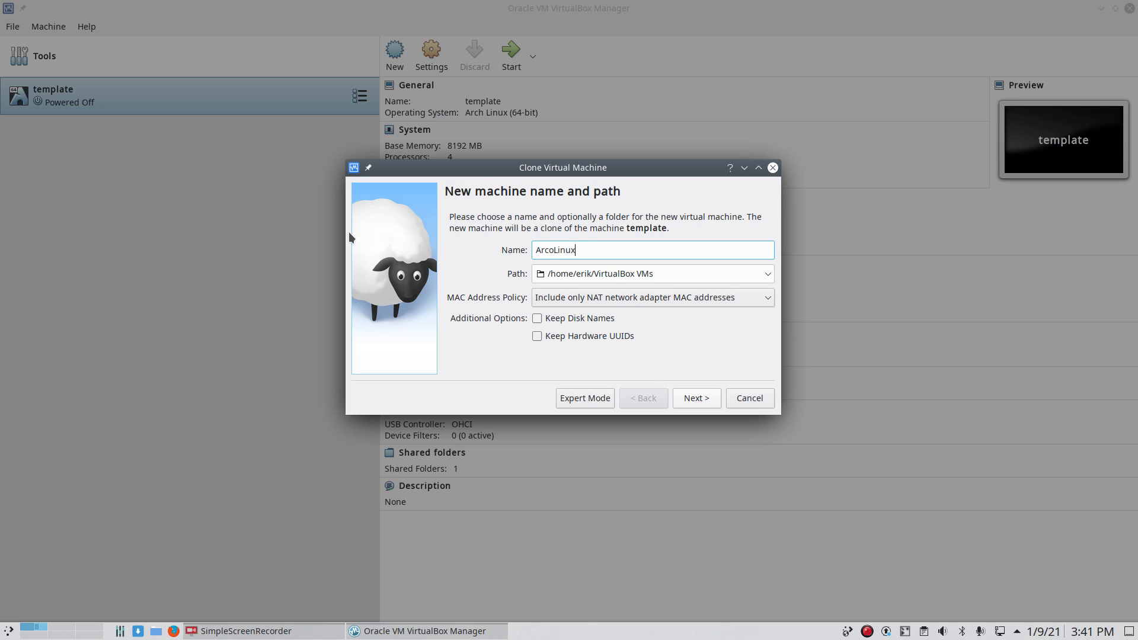
{"action": "key", "text": "Return"}
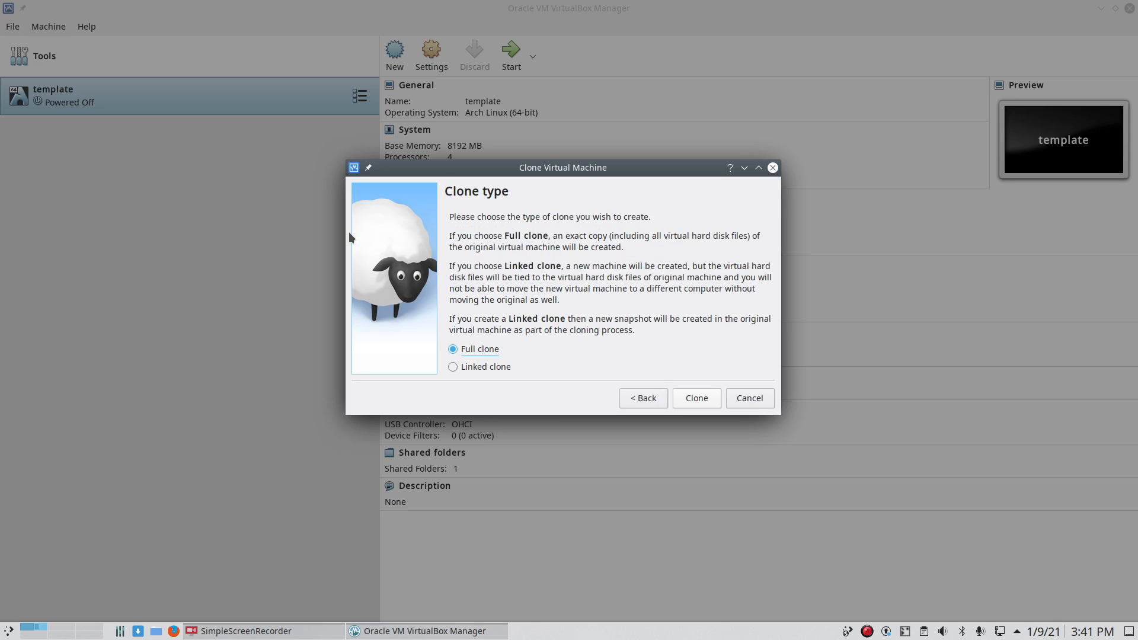
{"action": "key", "text": "Return"}
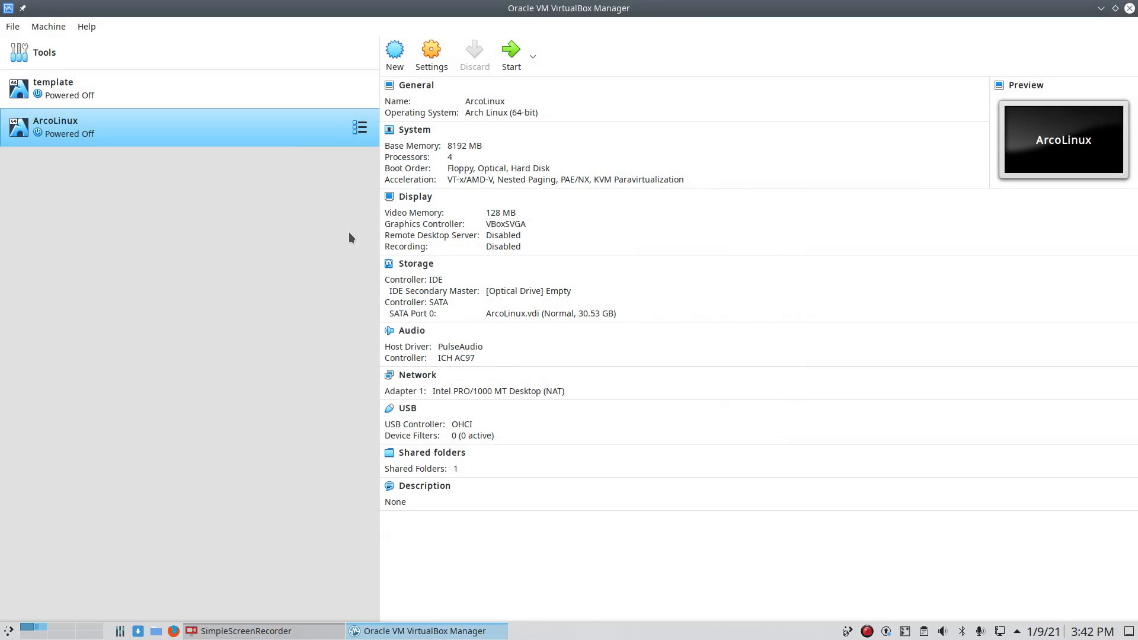
{"action": "double_click", "coordinate": [712, 14]}
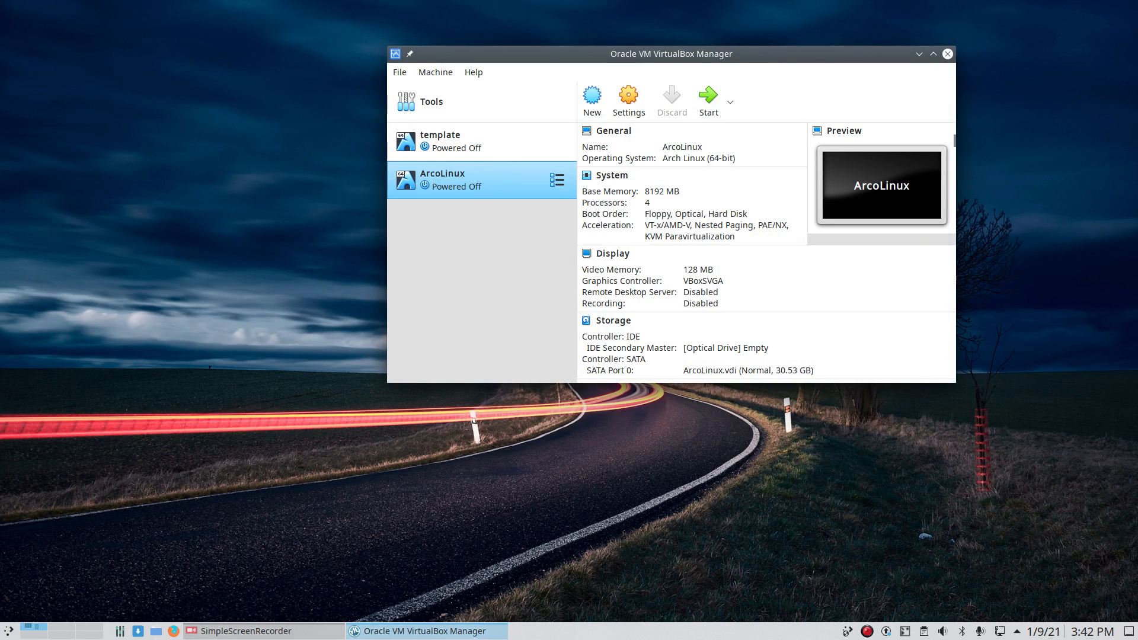
{"action": "left_click", "coordinate": [173, 630]}
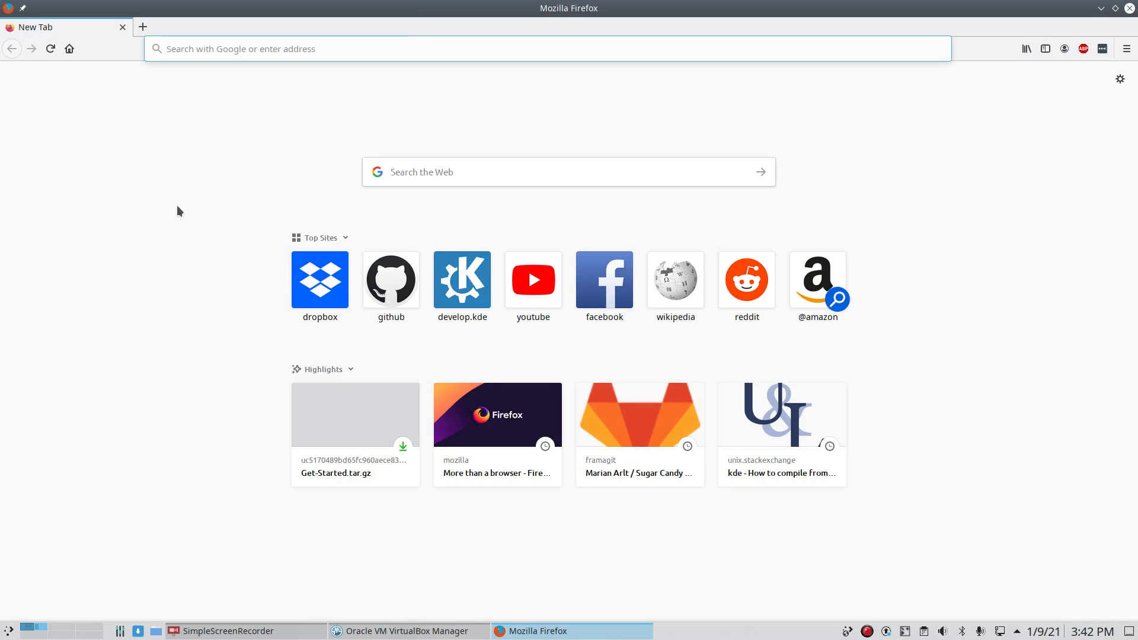
Step: Search 'arcolinux seedhost', open the DataCenter's aag folder and request arcolinux-v21.01.8-x86_64.iso
{"action": "type", "text": "arcolinux s"}
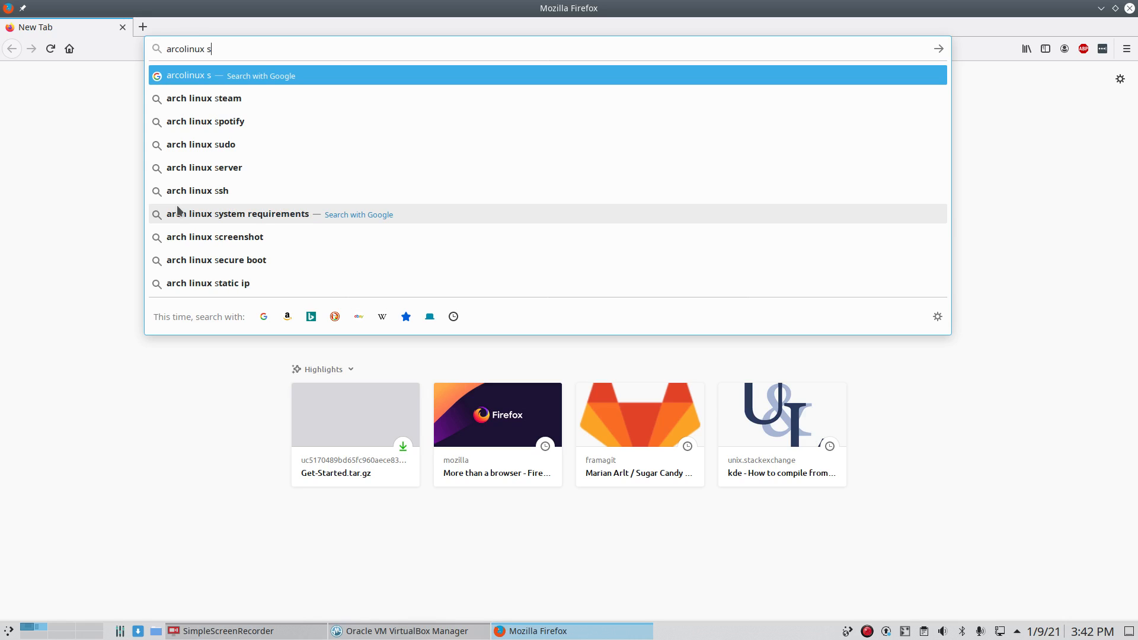
{"action": "type", "text": "eedhost"}
{"action": "key", "text": "Return"}
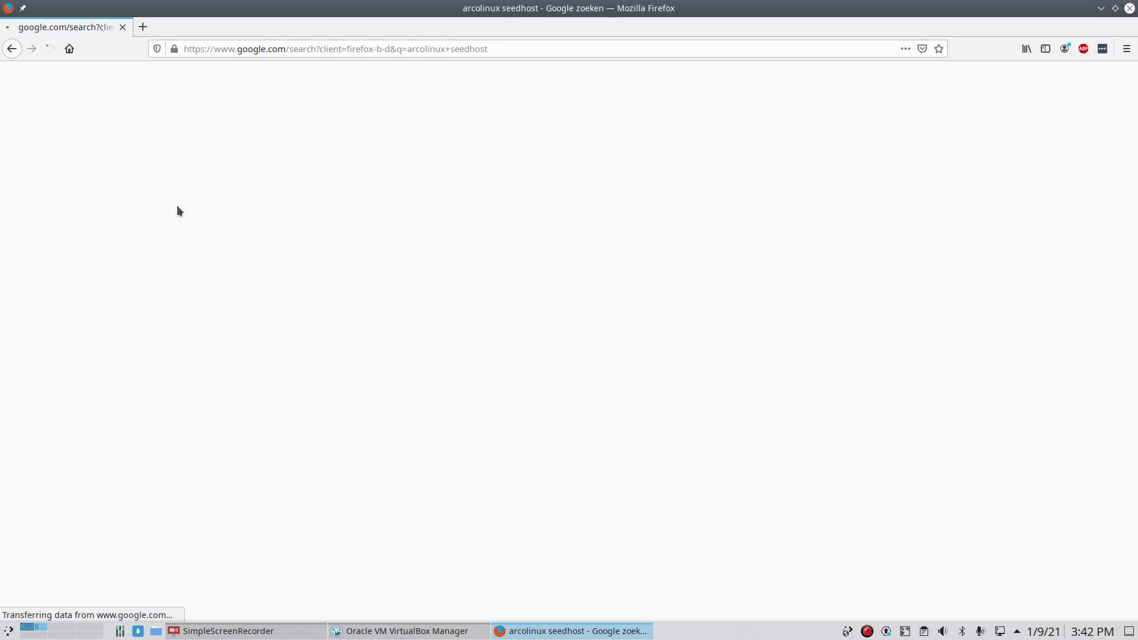
{"action": "left_click", "coordinate": [241, 187]}
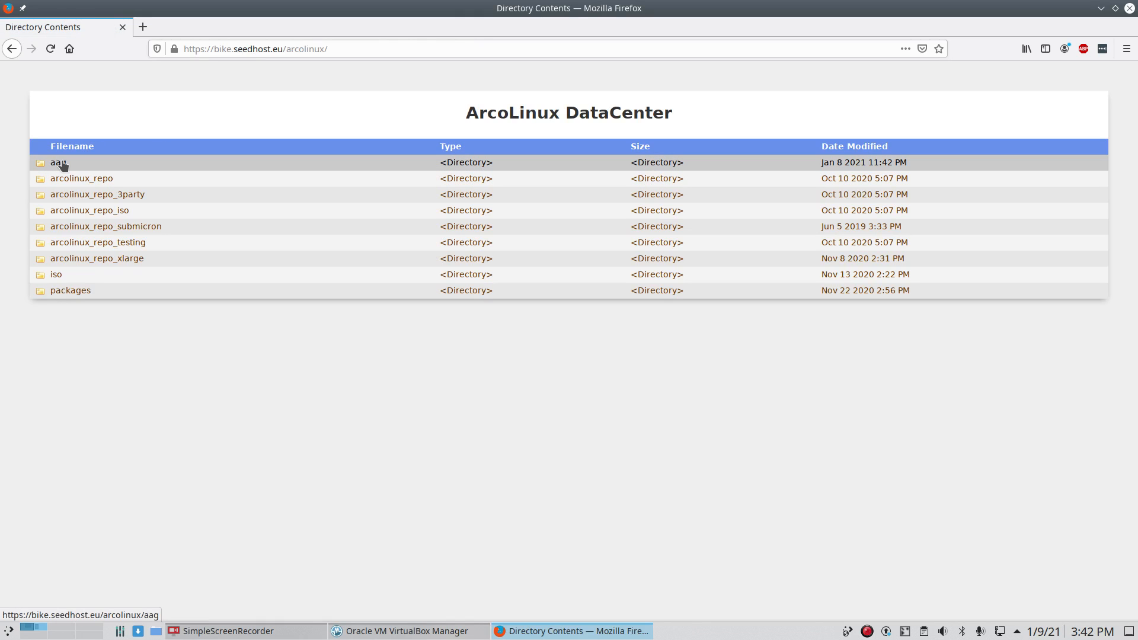
{"action": "left_click", "coordinate": [59, 163]}
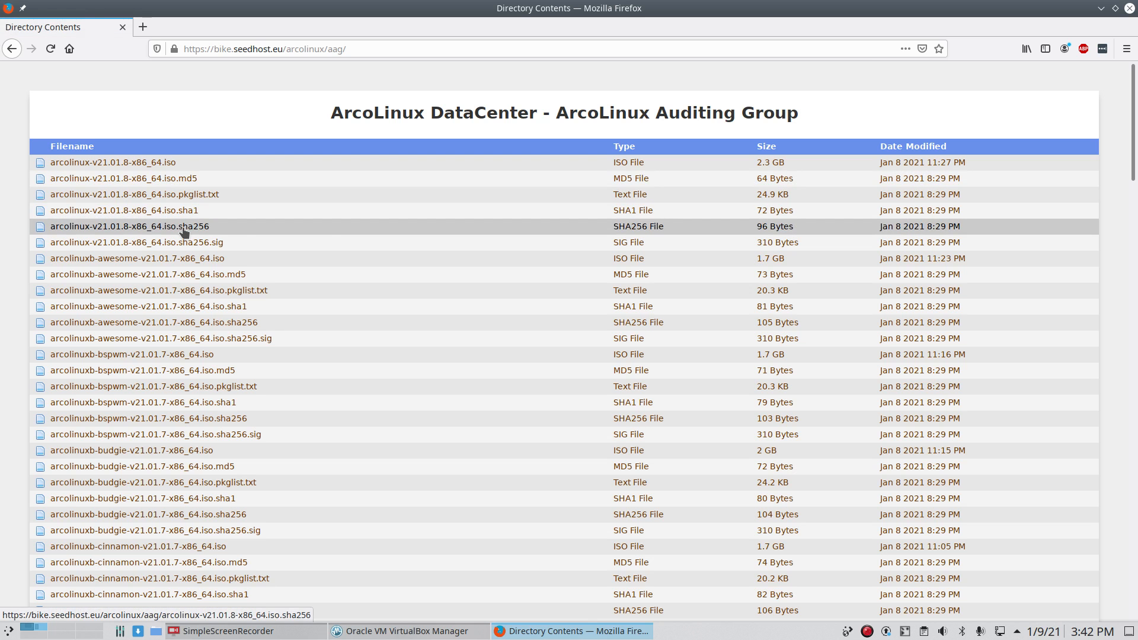
{"action": "left_click", "coordinate": [138, 163]}
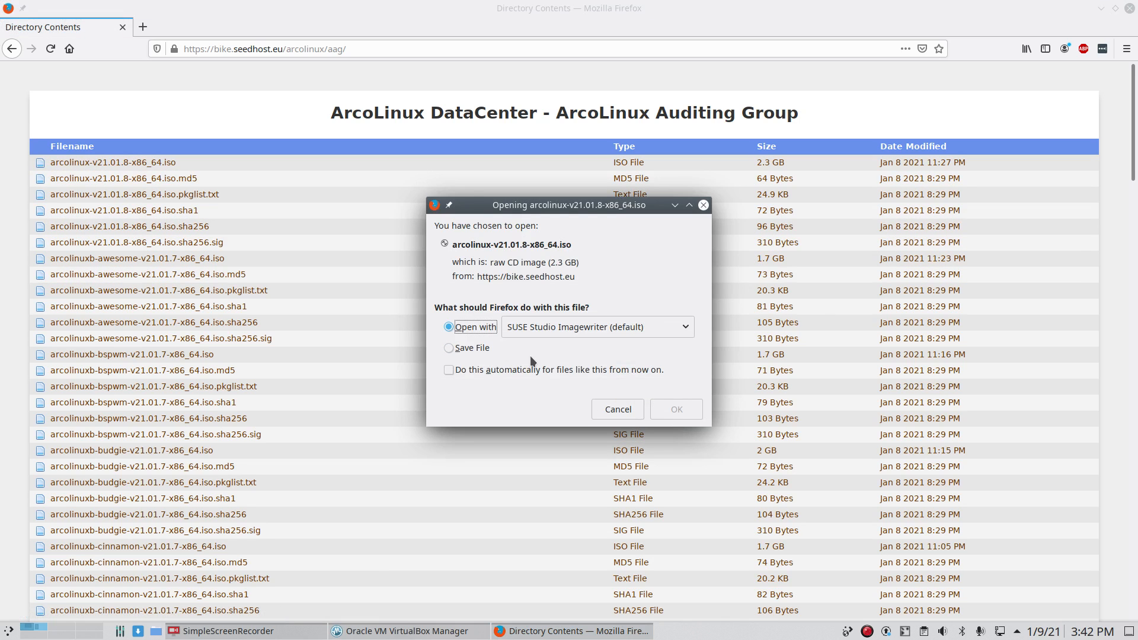
Step: Save arcolinux-v21.01.8-x86_64.iso, always handling such files automatically, and dismiss the download popup
{"action": "left_click", "coordinate": [473, 348]}
{"action": "left_click", "coordinate": [485, 371]}
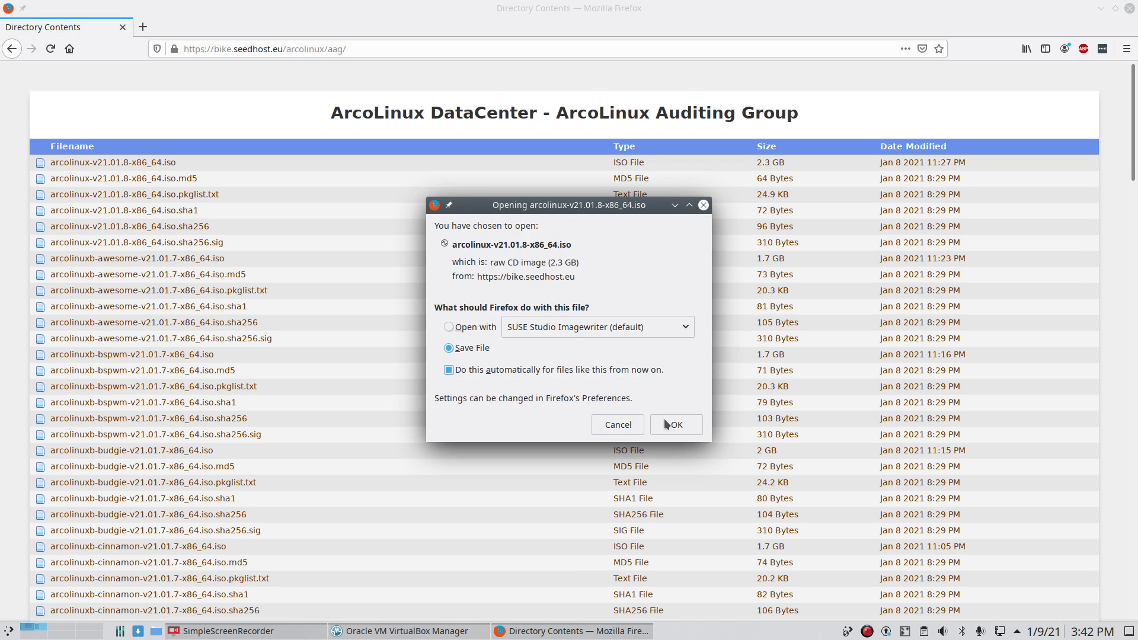
{"action": "left_click", "coordinate": [664, 418]}
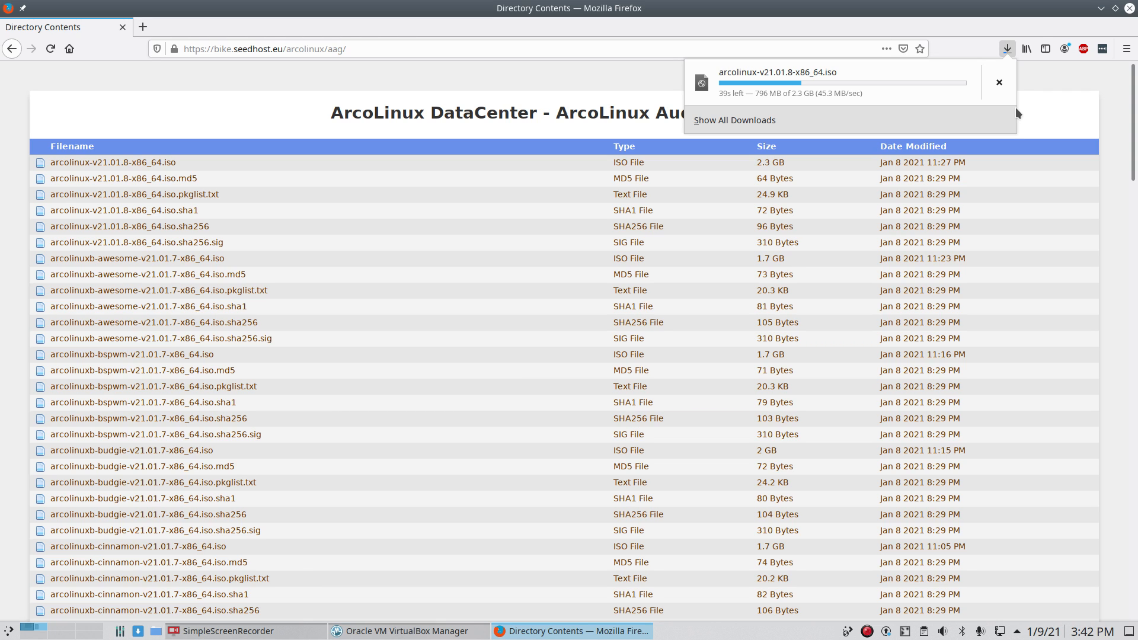
{"action": "left_click", "coordinate": [1101, 10]}
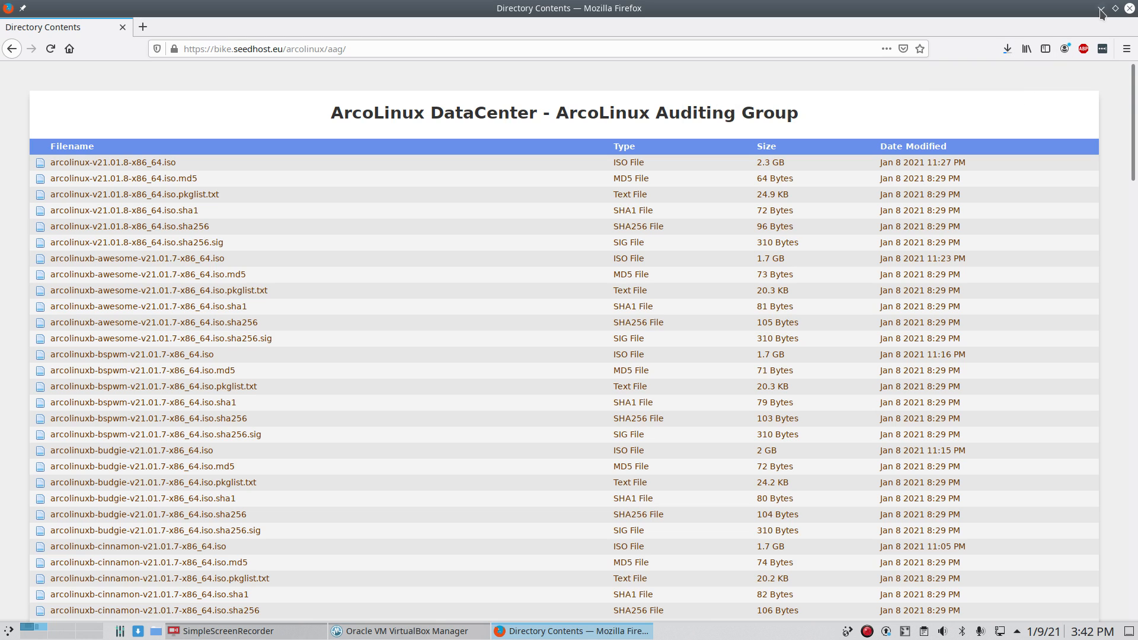
Step: Try loading the unfinished arcolinux ISO from Downloads into ArcoLinux's optical drive, then return to Firefox
{"action": "left_click", "coordinate": [1101, 8]}
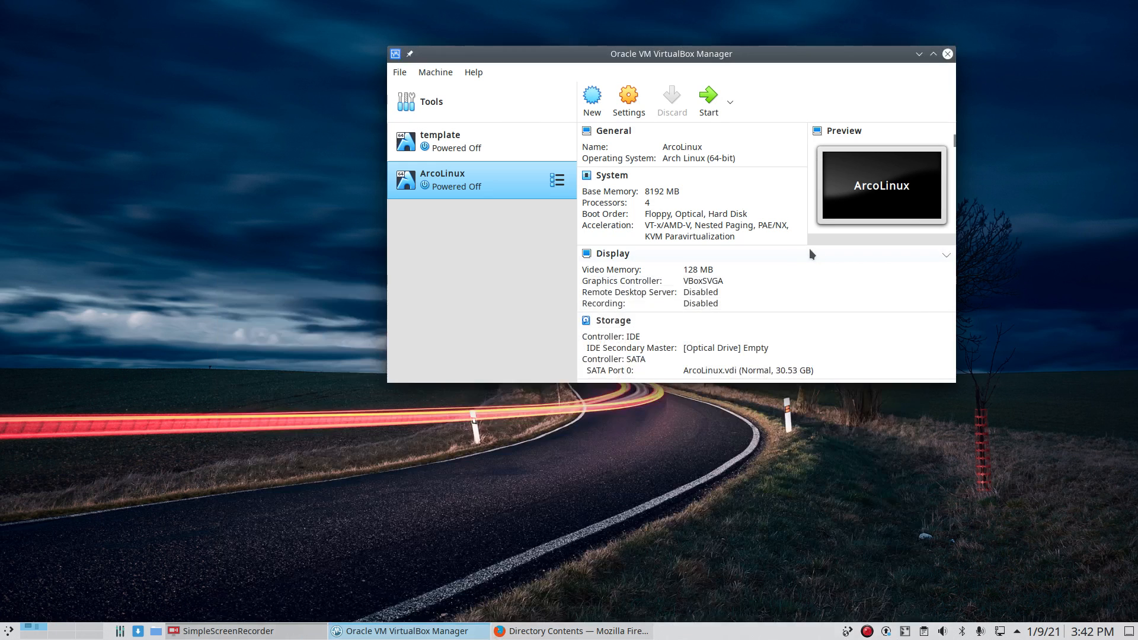
{"action": "double_click", "coordinate": [763, 58]}
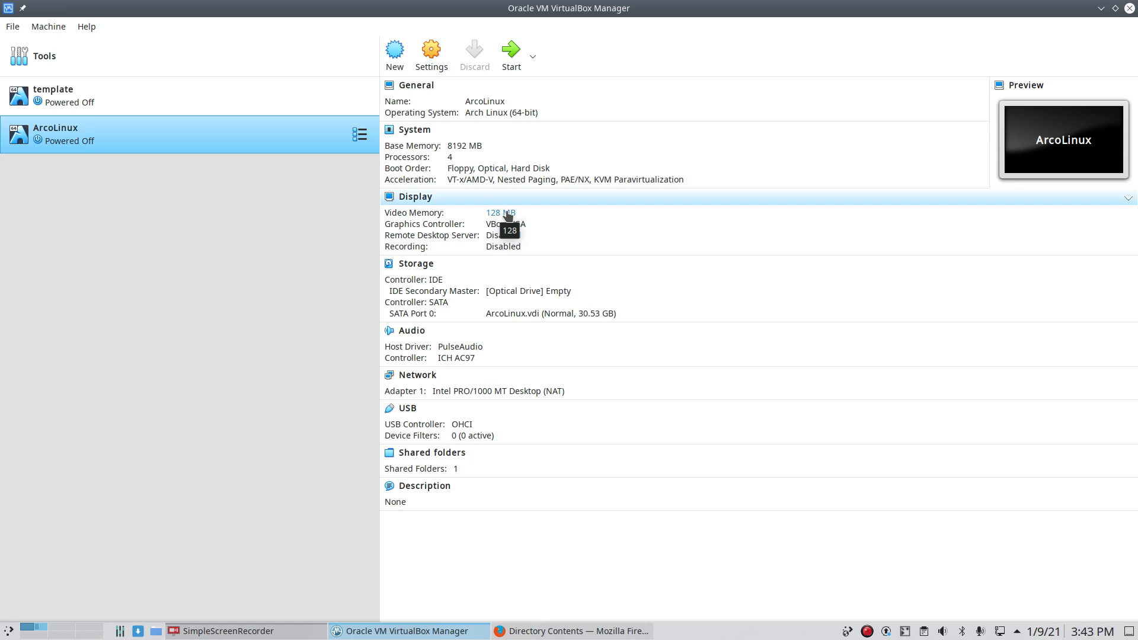
{"action": "left_click", "coordinate": [527, 289]}
{"action": "left_click", "coordinate": [563, 307]}
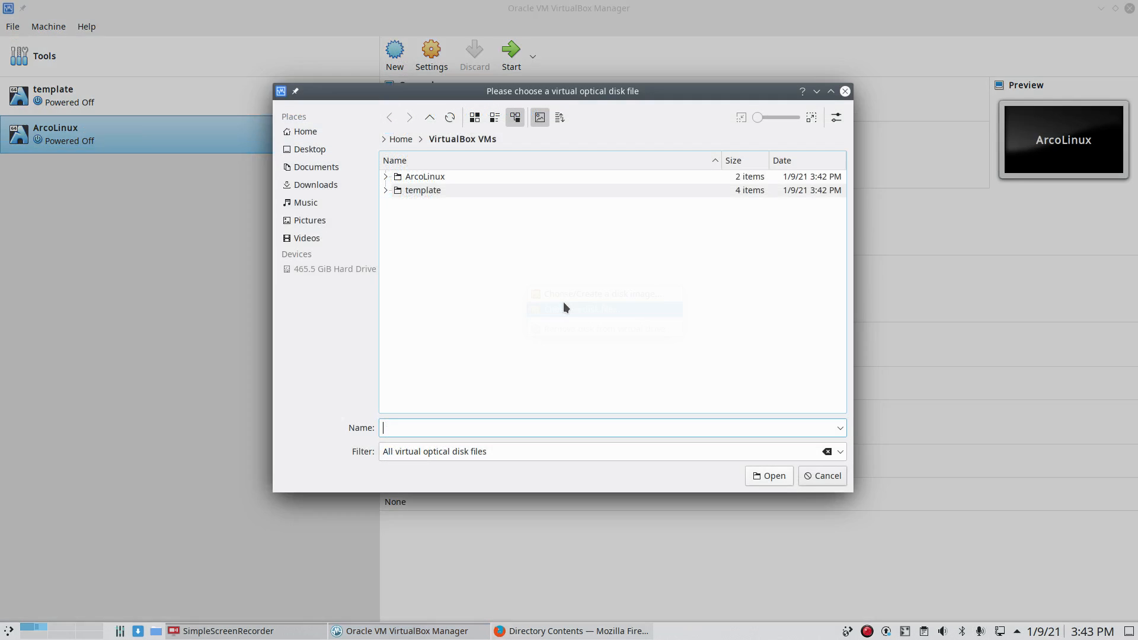
{"action": "left_click", "coordinate": [328, 184]}
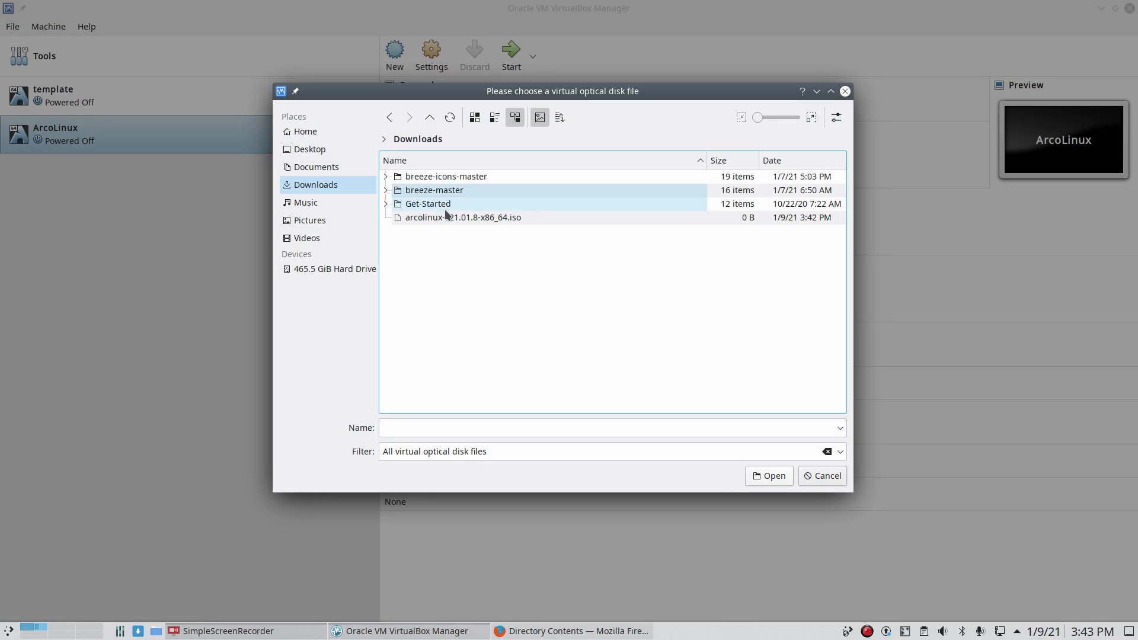
{"action": "left_click", "coordinate": [471, 221]}
{"action": "left_click", "coordinate": [790, 473]}
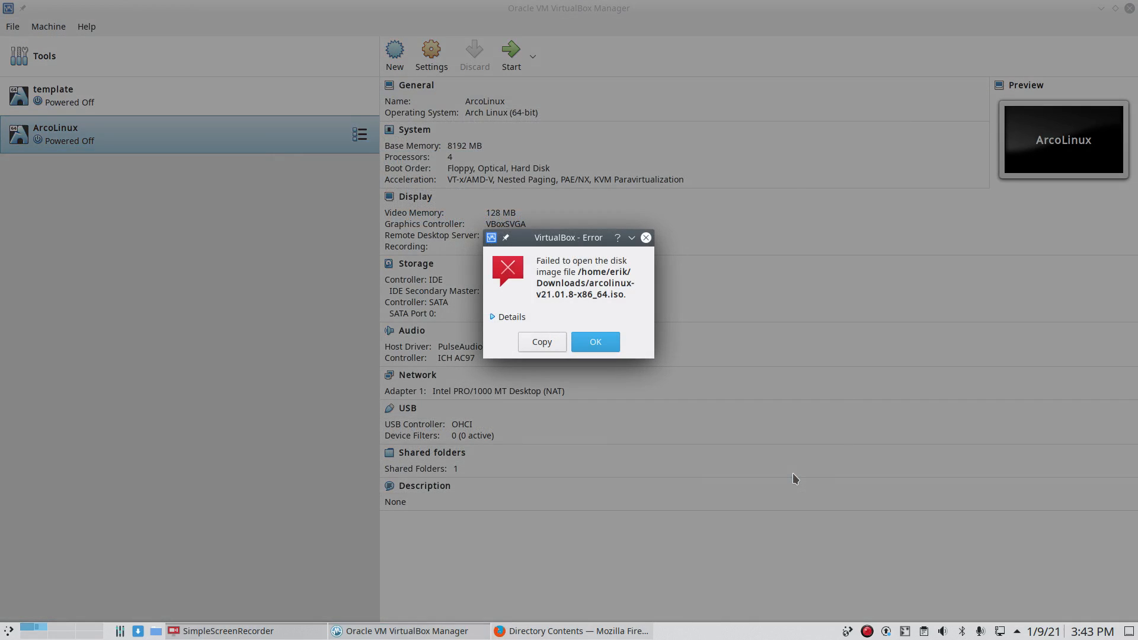
{"action": "left_click", "coordinate": [518, 633]}
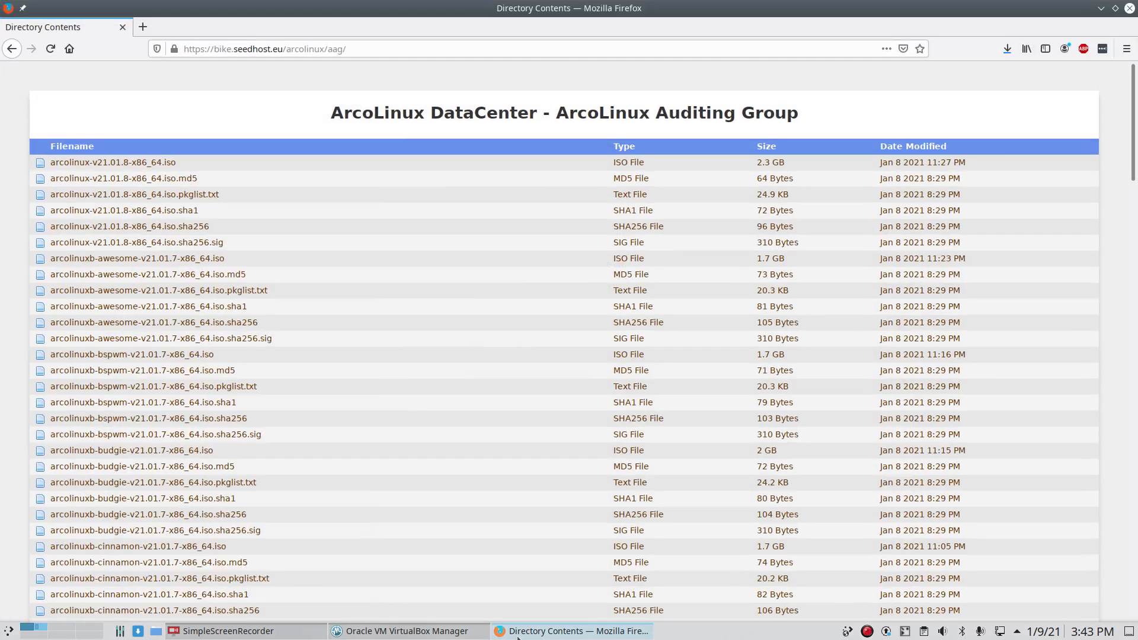
Step: Check that the ISO download reached 2.3 GB, then close the downloads list and minimize Firefox
{"action": "left_click", "coordinate": [1008, 50]}
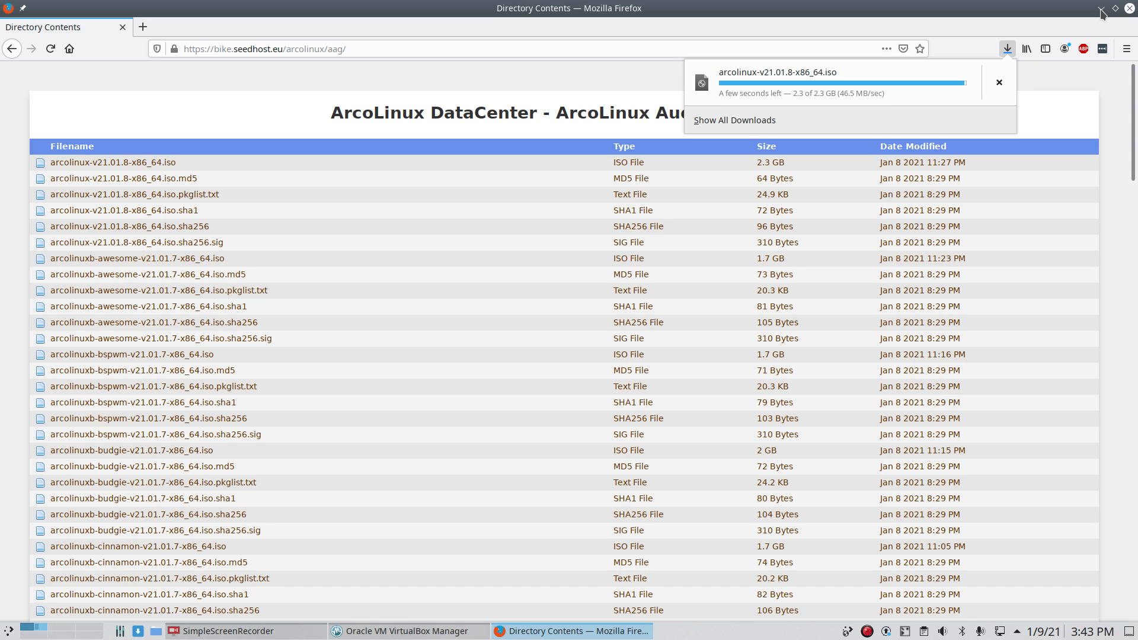
{"action": "left_click", "coordinate": [1099, 9]}
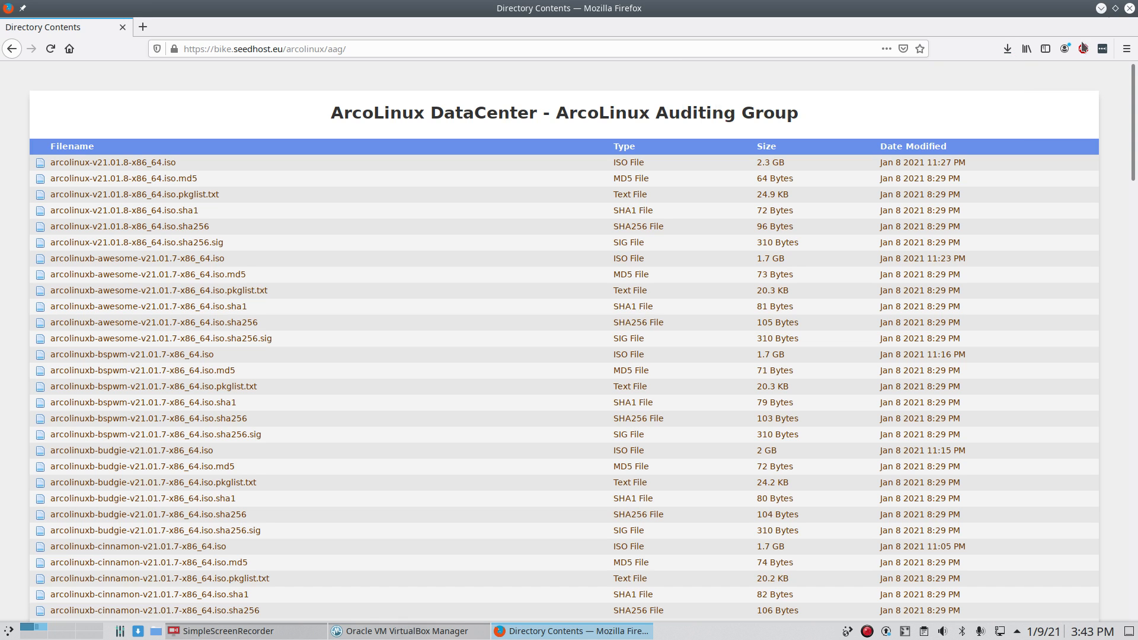
{"action": "left_click", "coordinate": [1100, 9]}
Step: Dismiss the error and load arcolinux-v21.01.8-x86_64.iso from Downloads into the optical drive
{"action": "left_click", "coordinate": [593, 343]}
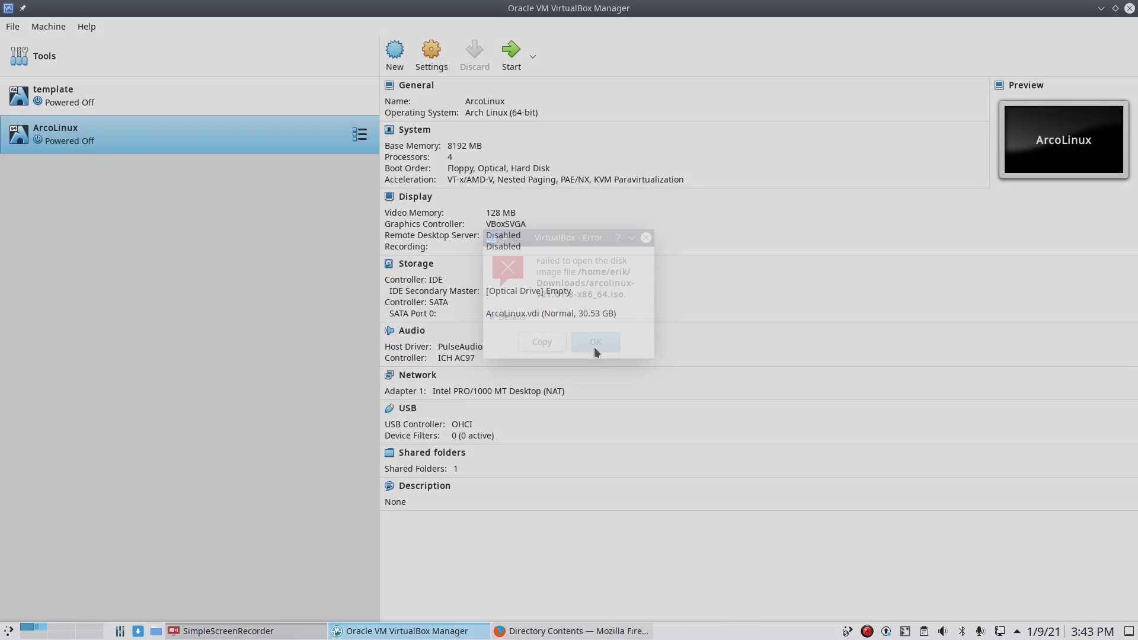
{"action": "left_click", "coordinate": [542, 291]}
{"action": "left_click", "coordinate": [582, 311]}
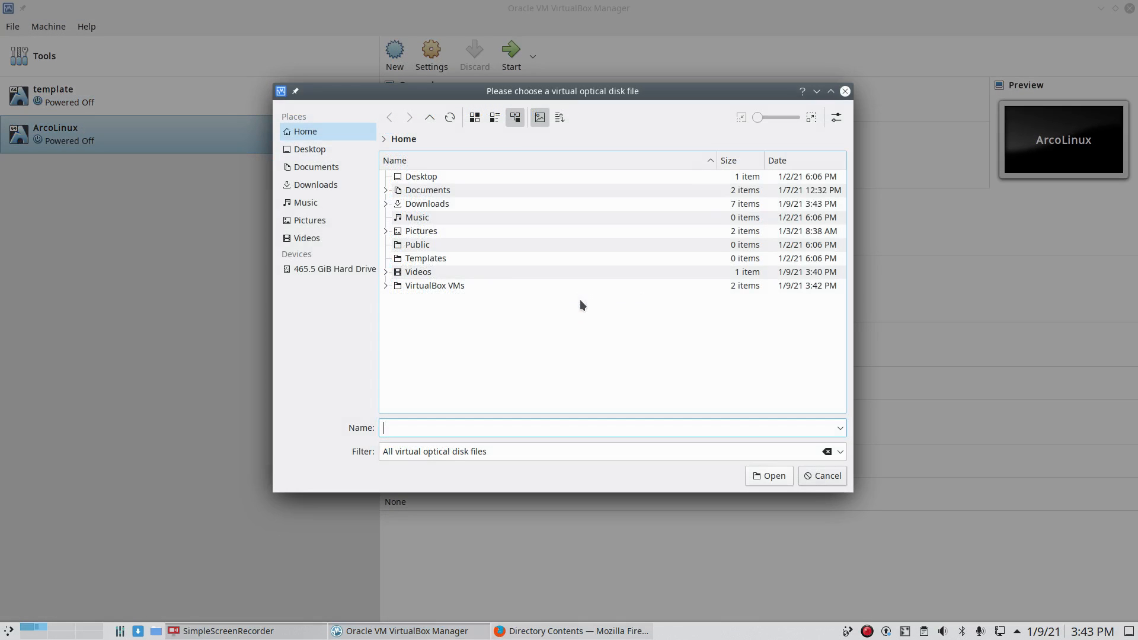
{"action": "double_click", "coordinate": [436, 204]}
{"action": "left_click", "coordinate": [443, 217]}
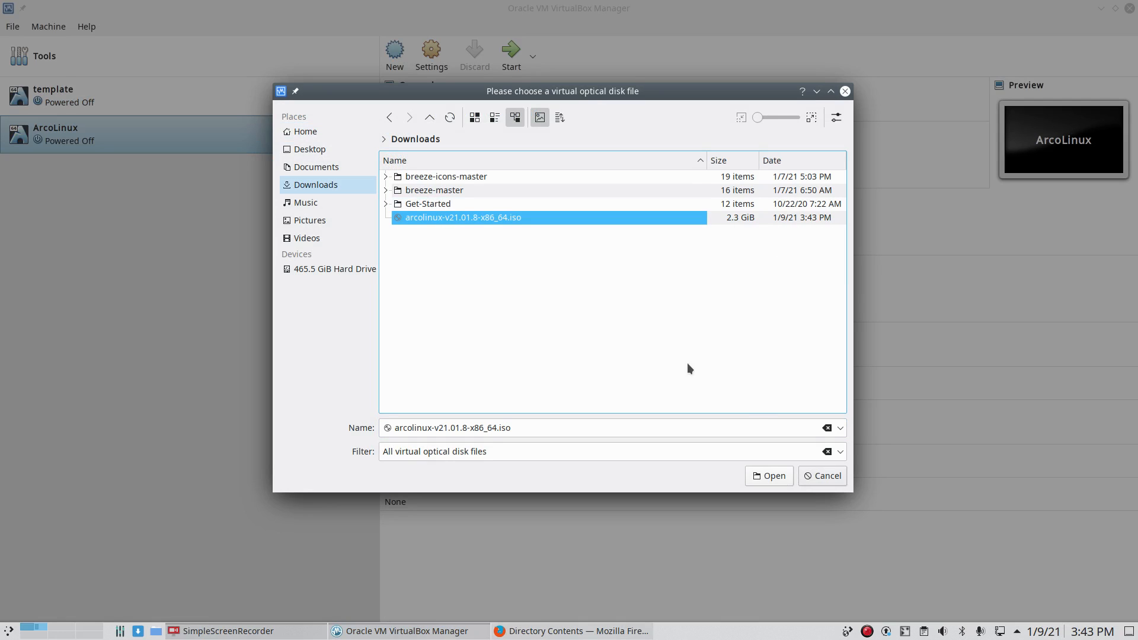
{"action": "left_click", "coordinate": [771, 475]}
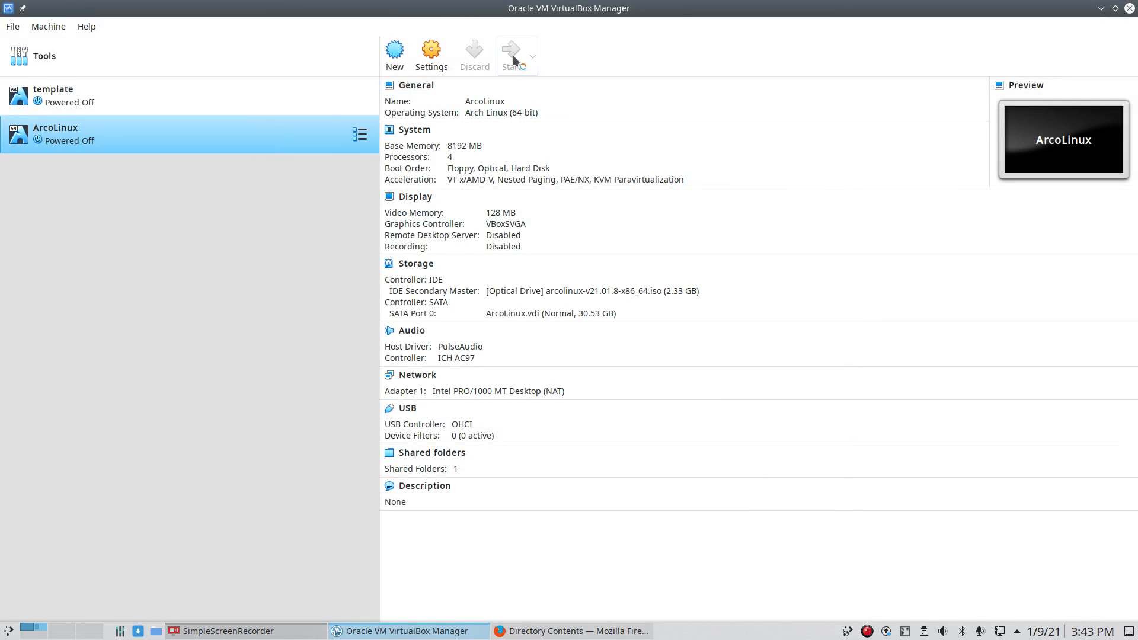
Step: Boot the ArcoLinux machine briefly, then close its window and power it off
{"action": "left_click", "coordinate": [511, 53]}
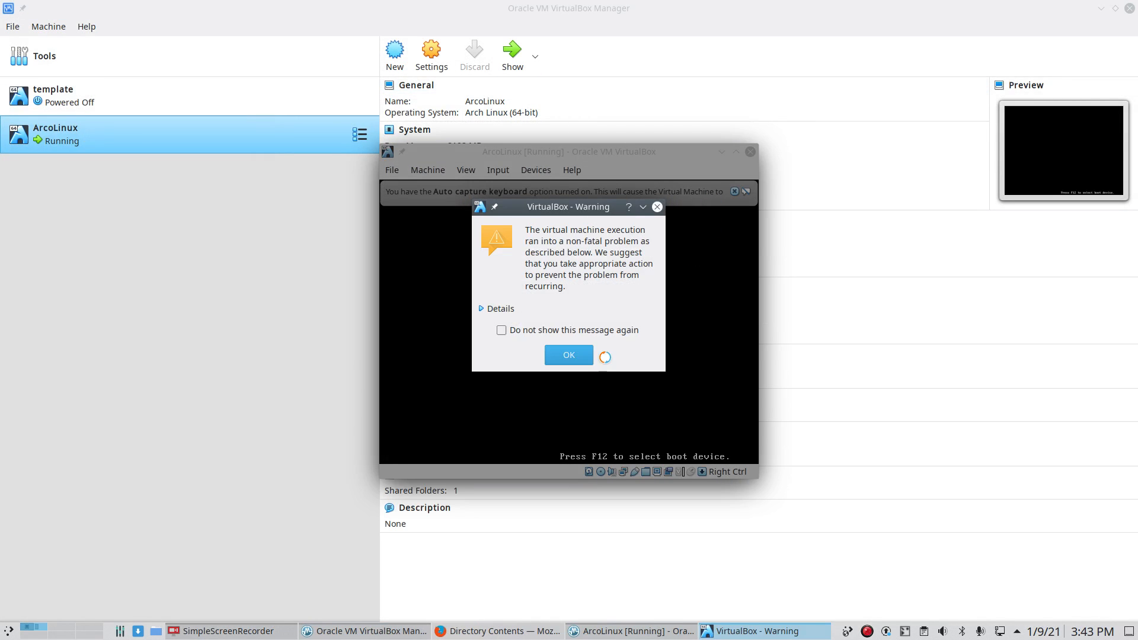
{"action": "left_click", "coordinate": [583, 357]}
{"action": "left_click", "coordinate": [750, 153]}
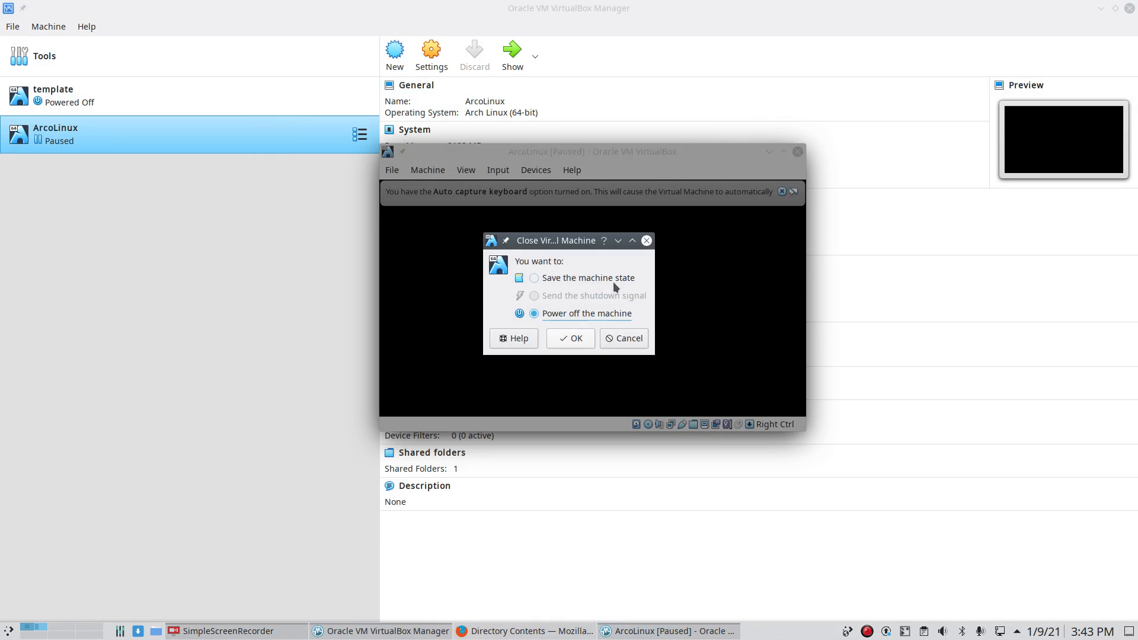
{"action": "left_click", "coordinate": [567, 338]}
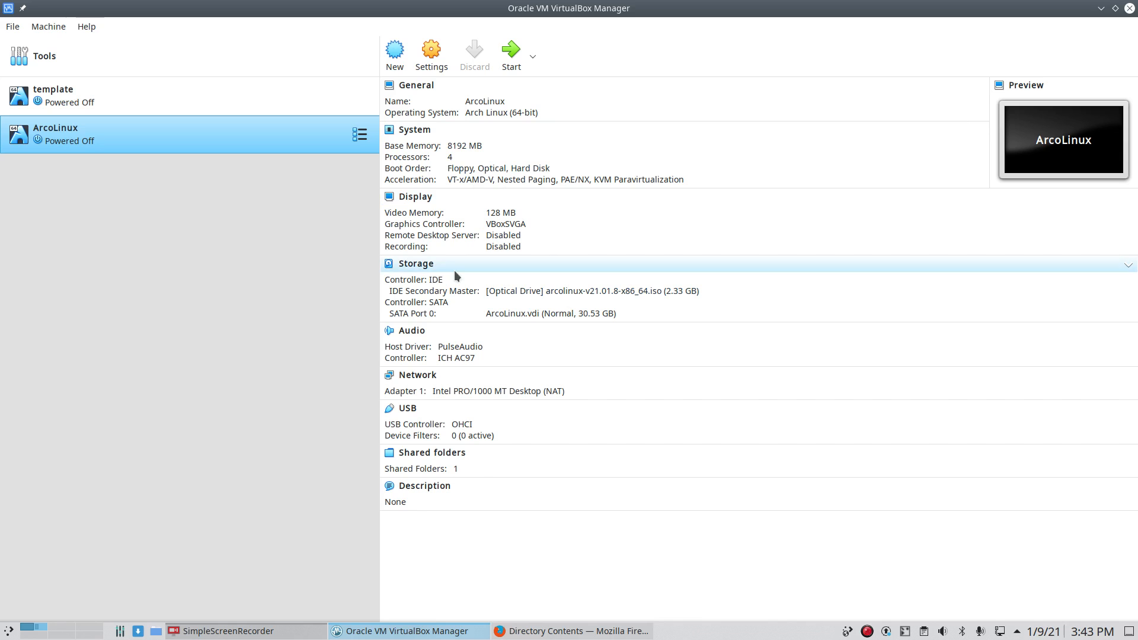
Step: Open the ArcoLinux VM's Storage settings and inspect the SATA controller and ArcoLinux.vdi
{"action": "left_click", "coordinate": [433, 267]}
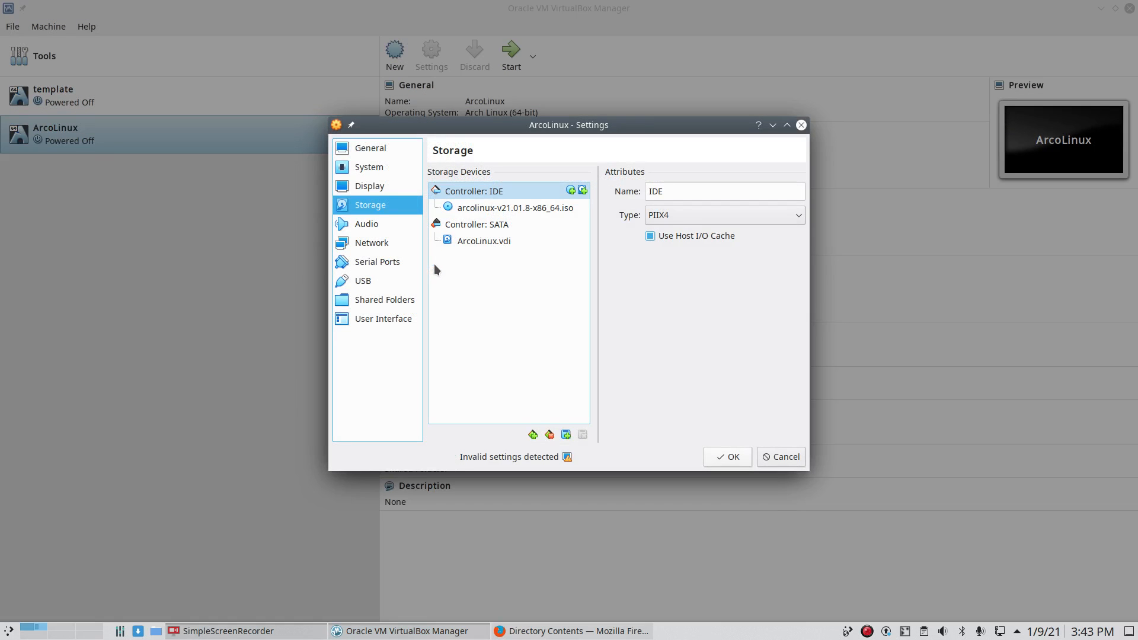
{"action": "left_click", "coordinate": [499, 224]}
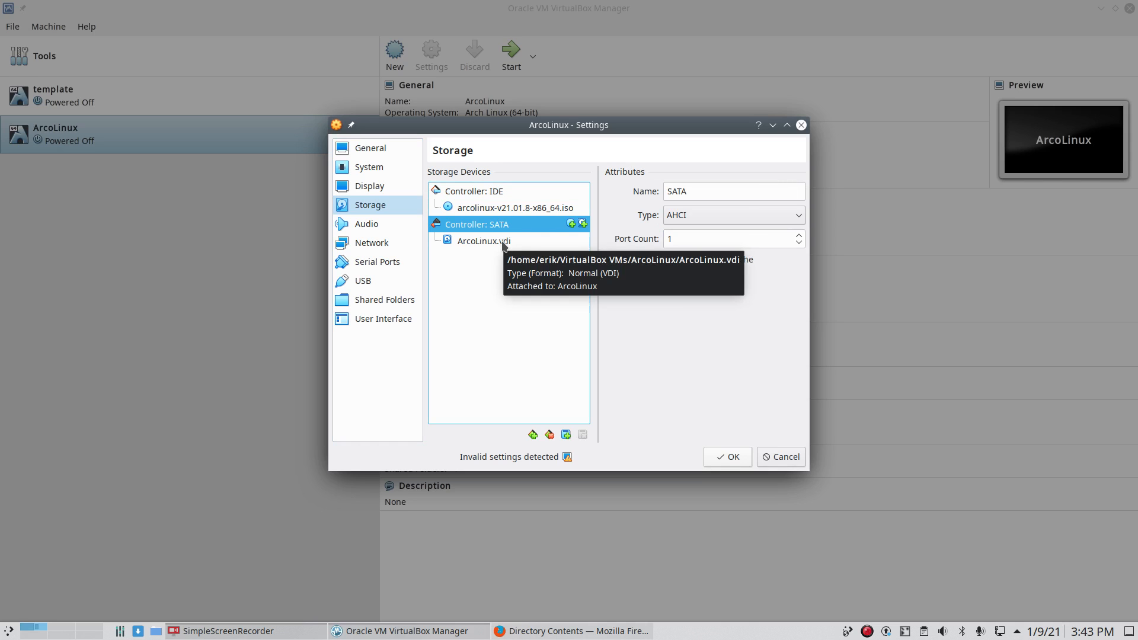
{"action": "left_click_drag", "start_coordinate": [501, 241], "coordinate": [536, 411]}
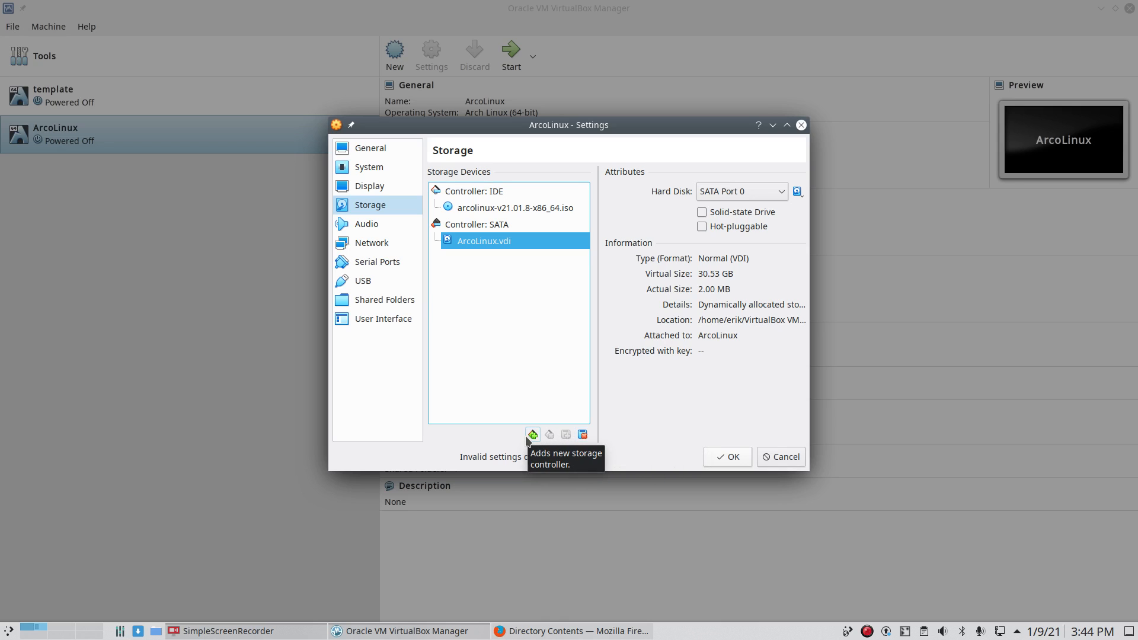
{"action": "left_click", "coordinate": [532, 435]}
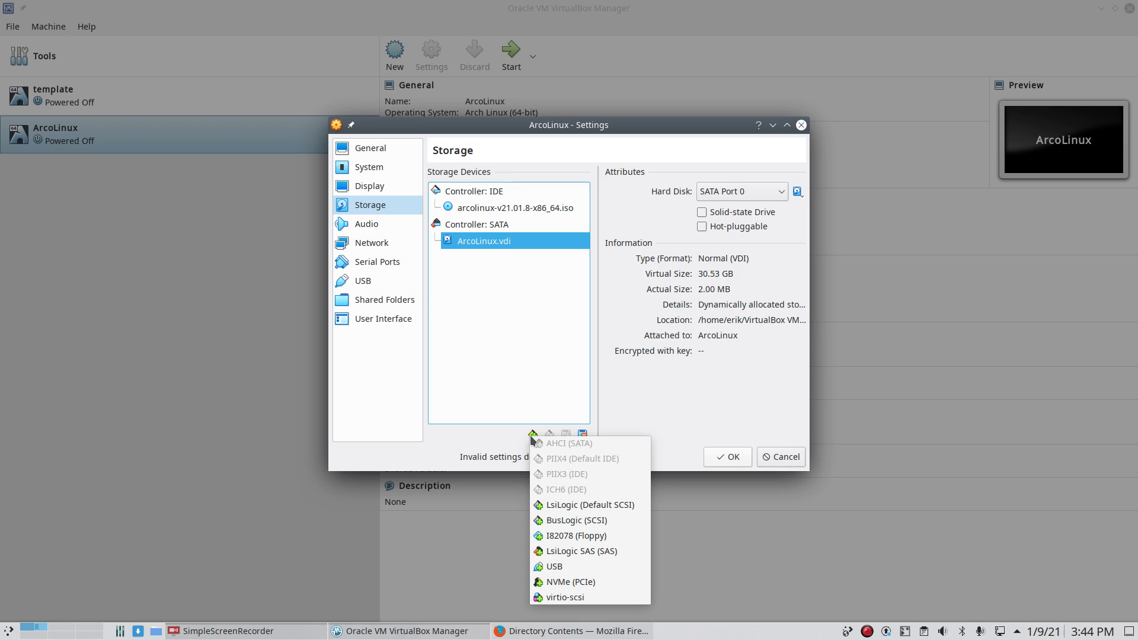
{"action": "left_click", "coordinate": [645, 407]}
Step: Move ArcoLinux.vdi to SATA Port 1, then back to SATA Port 0
{"action": "left_click", "coordinate": [770, 195]}
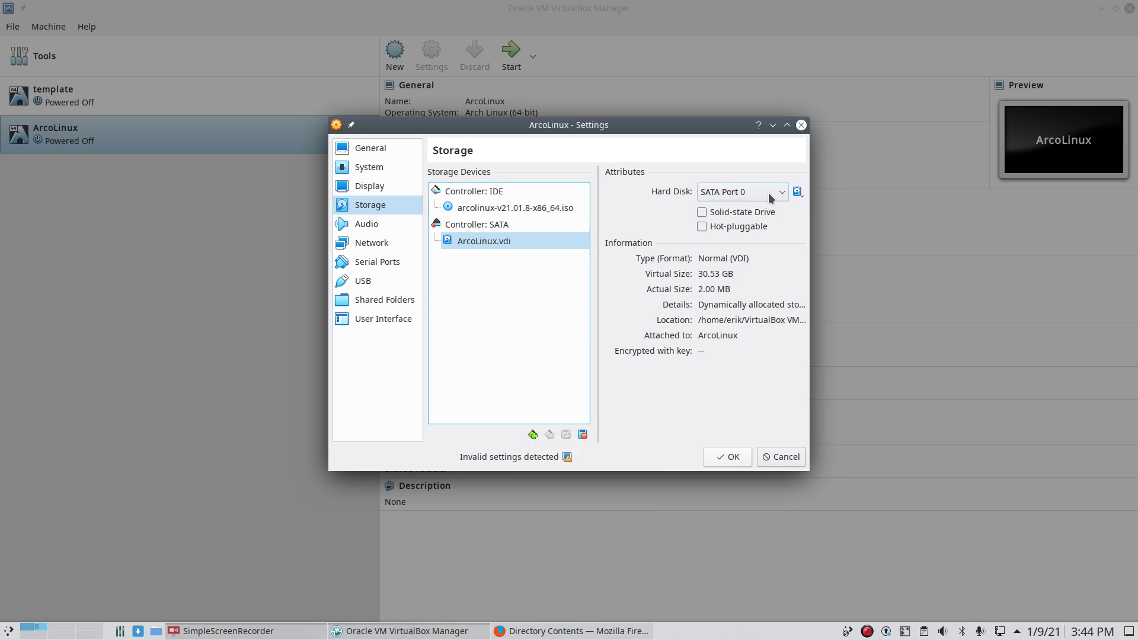
{"action": "left_click", "coordinate": [765, 230]}
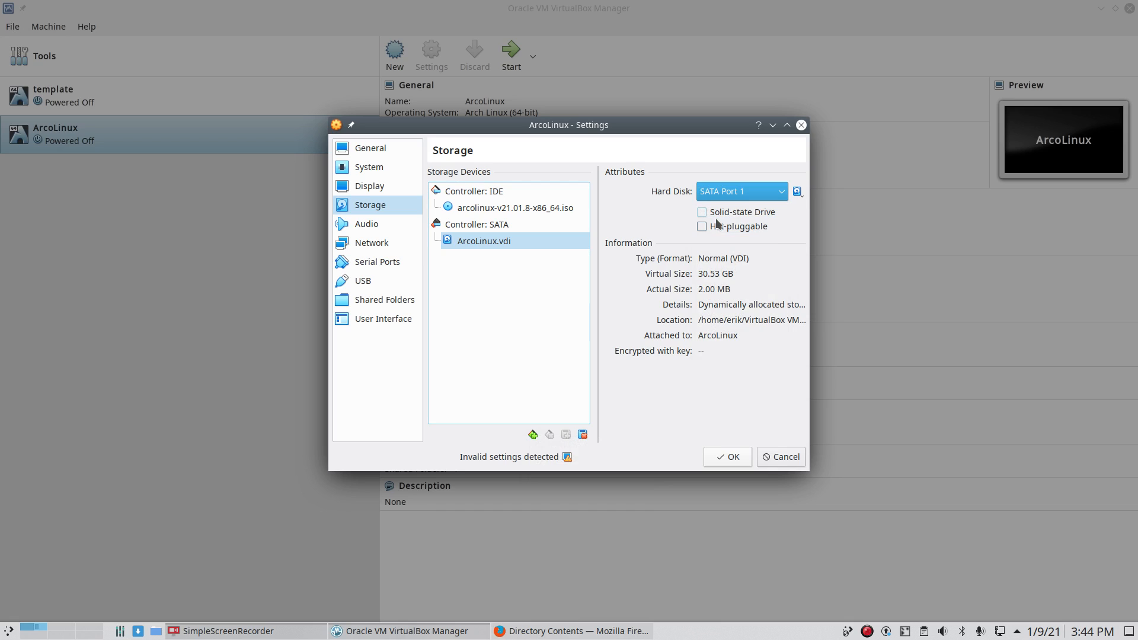
{"action": "left_click", "coordinate": [734, 192]}
{"action": "left_click", "coordinate": [736, 215]}
Step: From Controller: SATA, open the Hard Disk Selector listing ArcoLinux.vdi and template.vdi
{"action": "left_click", "coordinate": [503, 228]}
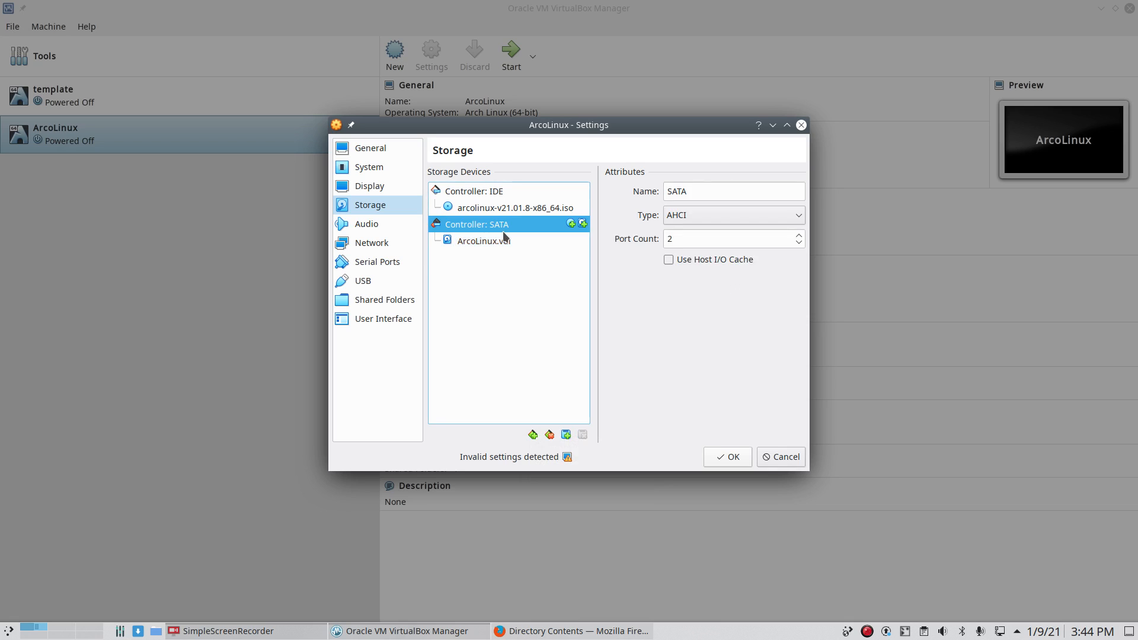
{"action": "left_click", "coordinate": [503, 238]}
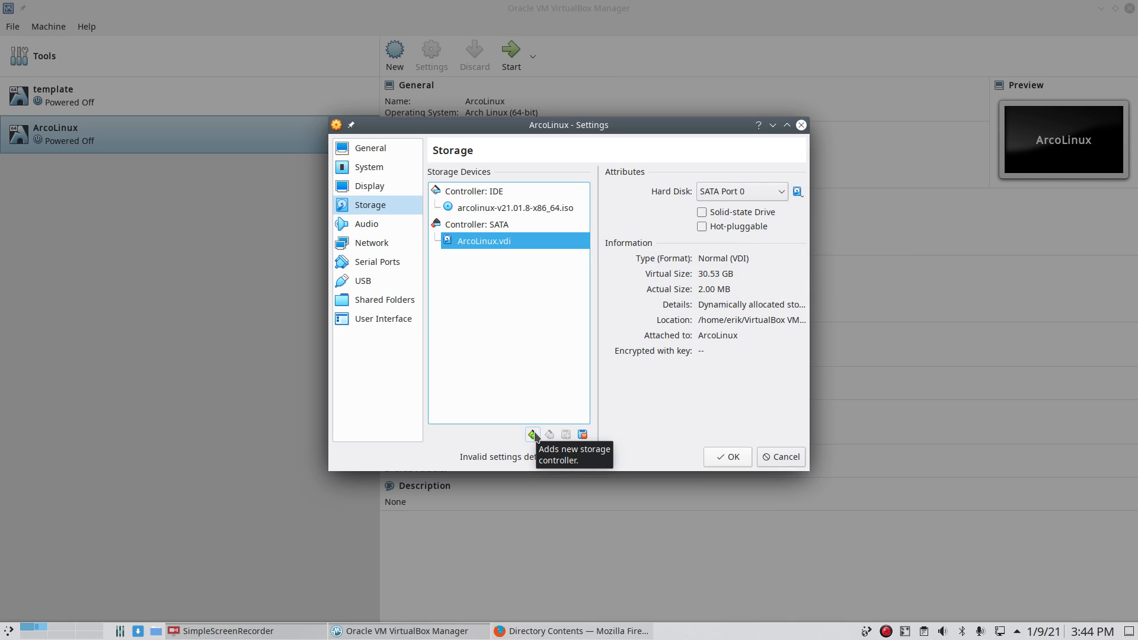
{"action": "left_click", "coordinate": [479, 226]}
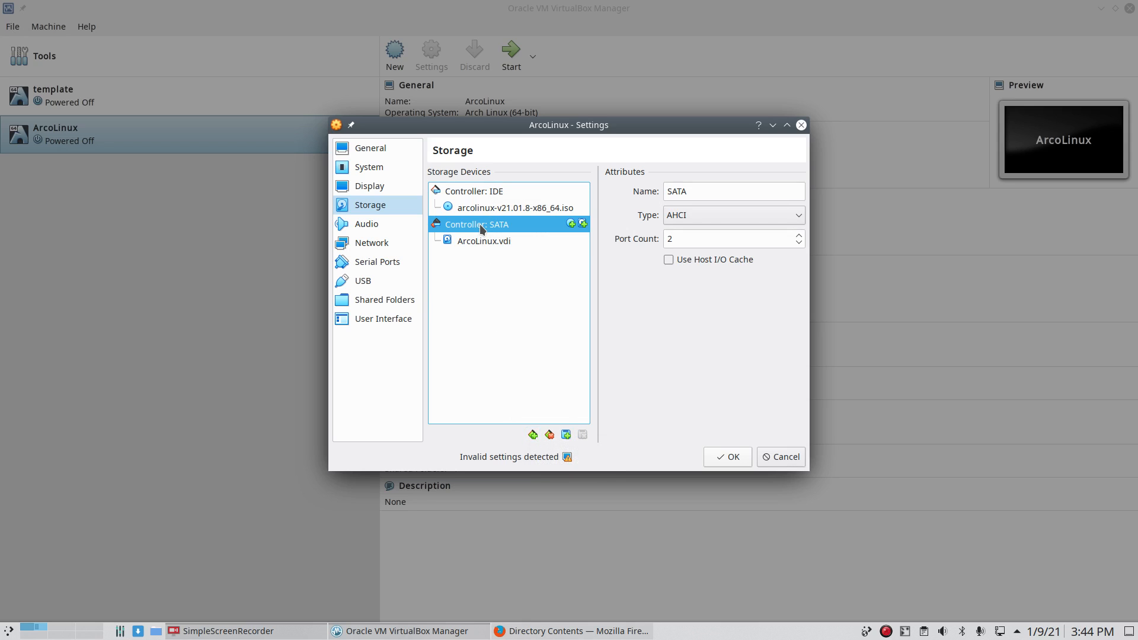
{"action": "left_click", "coordinate": [533, 435]}
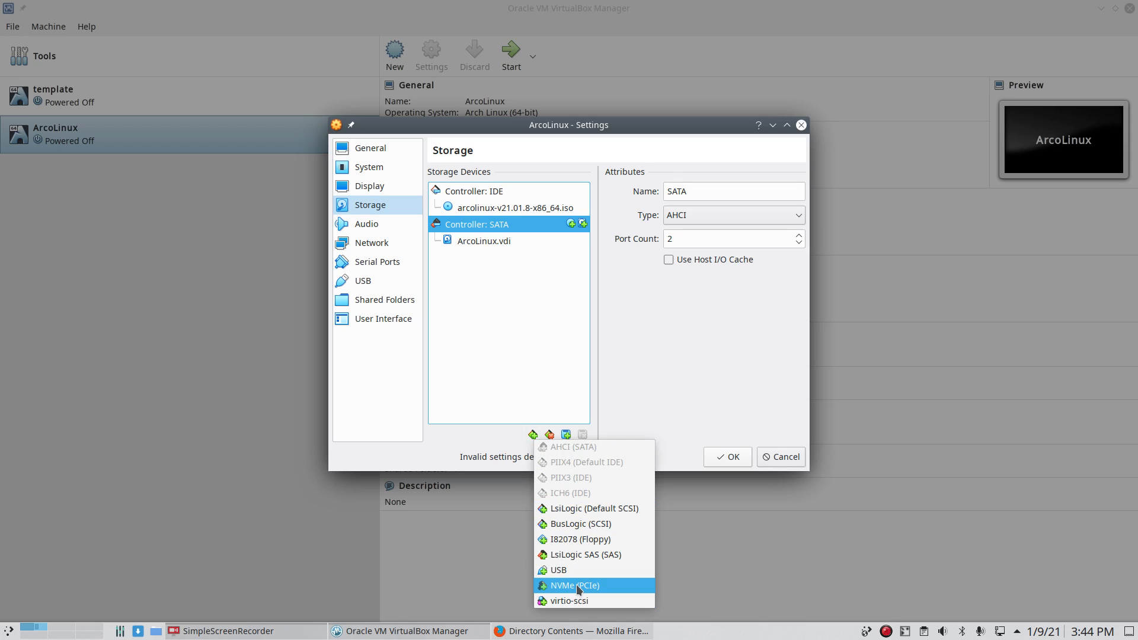
{"action": "left_click", "coordinate": [489, 450]}
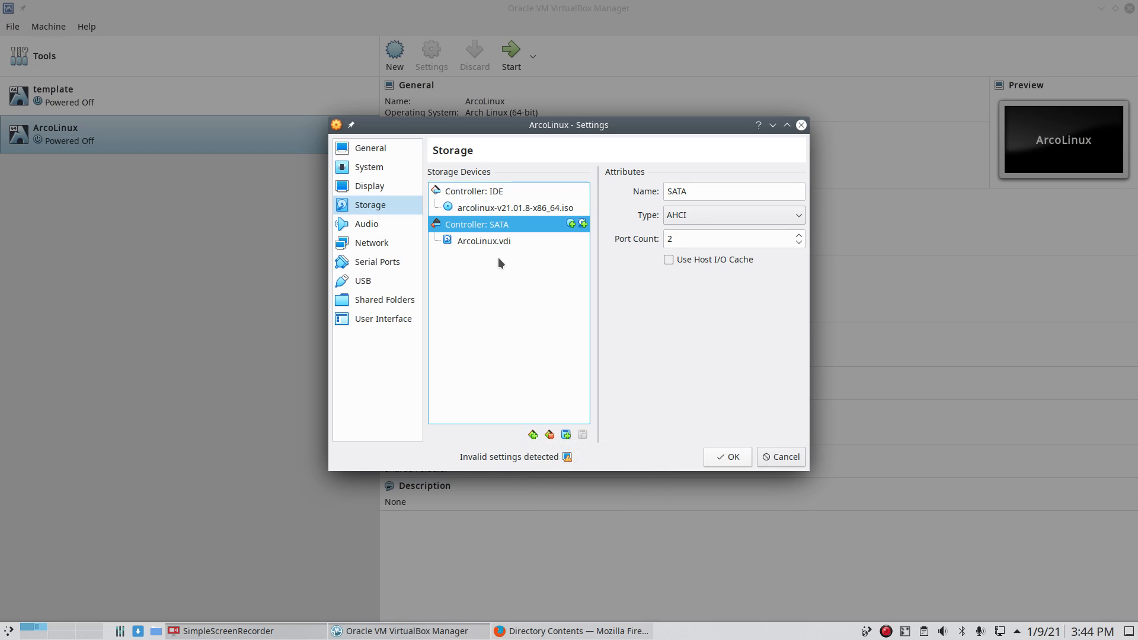
{"action": "left_click", "coordinate": [583, 225]}
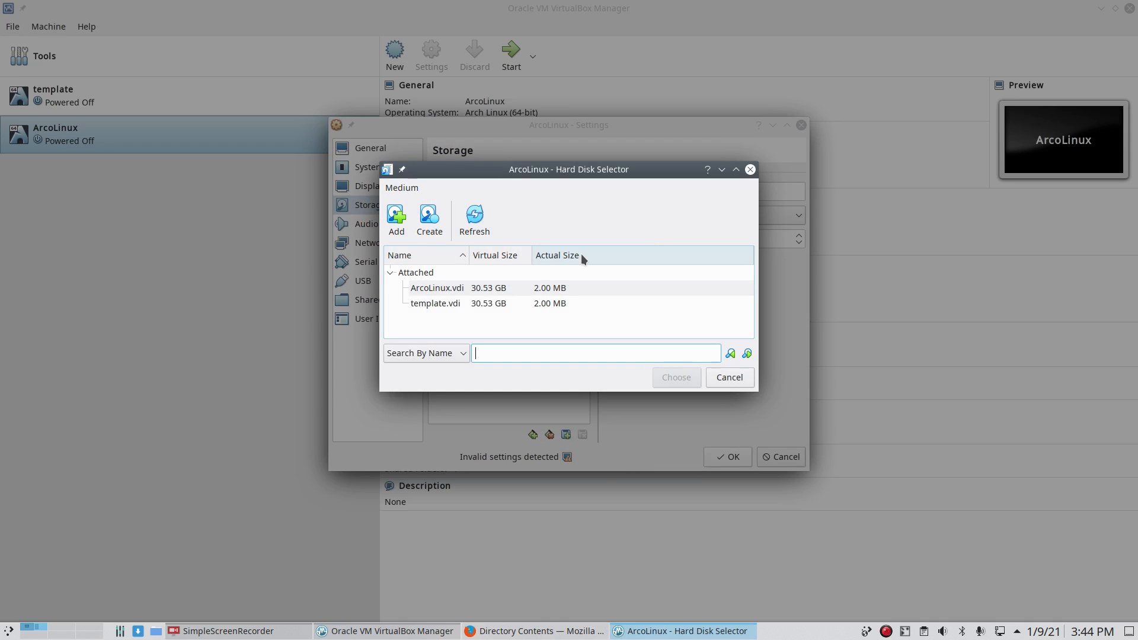
Step: Create a new 50 GB VDI disk image with the default storage allocation
{"action": "left_click", "coordinate": [422, 218]}
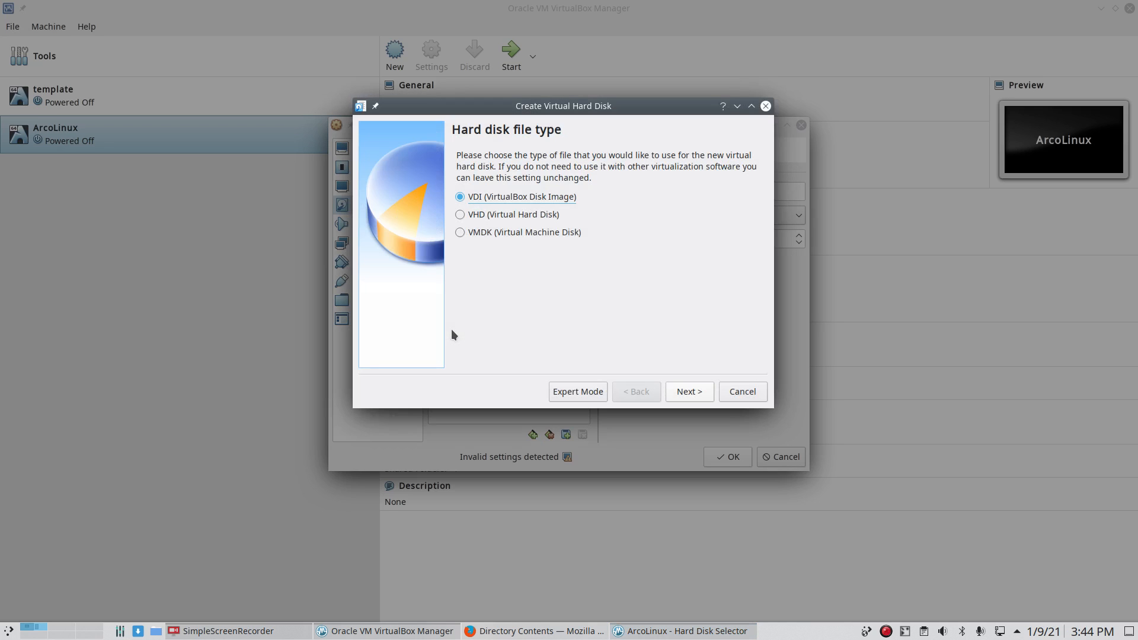
{"action": "left_click", "coordinate": [677, 391]}
{"action": "left_click", "coordinate": [675, 392]}
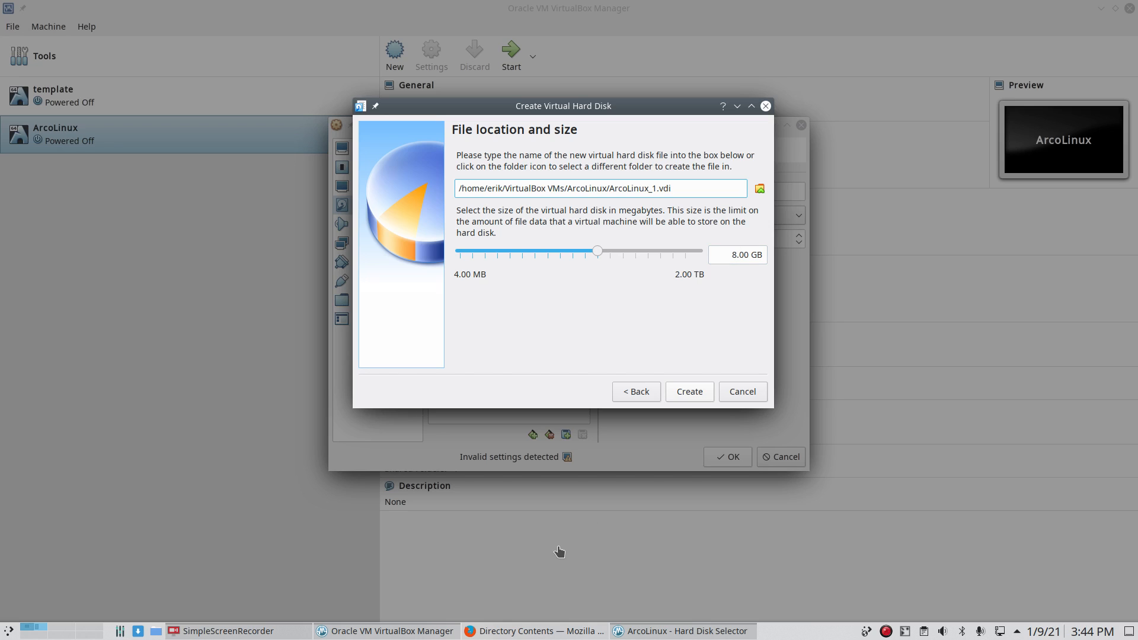
{"action": "left_click_drag", "start_coordinate": [735, 255], "coordinate": [710, 253]}
{"action": "type", "text": "50"}
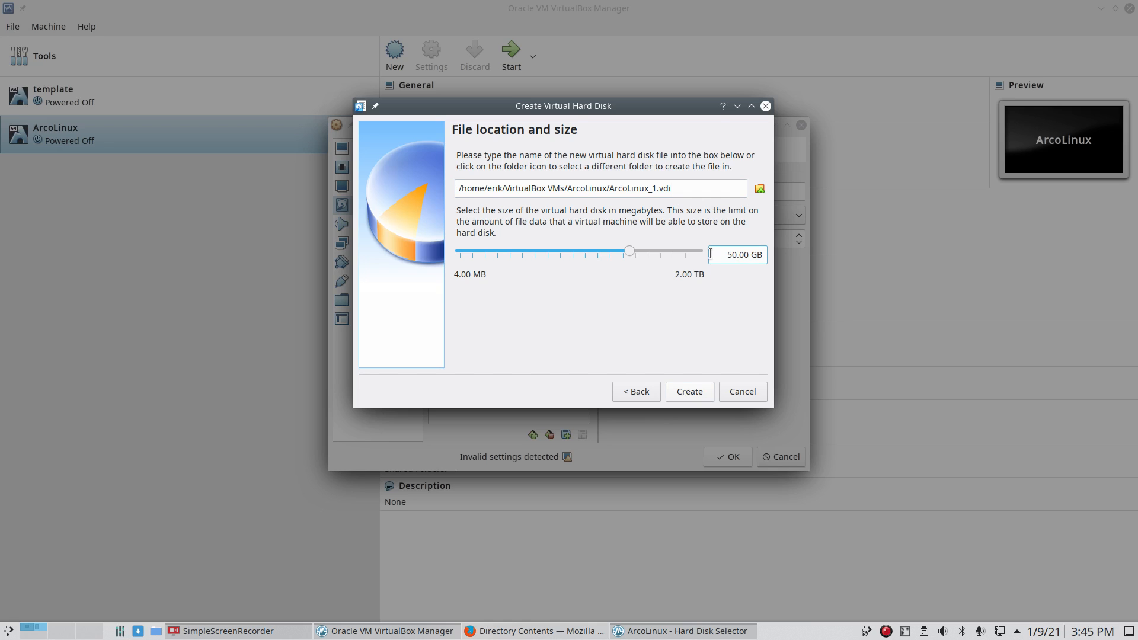
{"action": "left_click", "coordinate": [702, 390]}
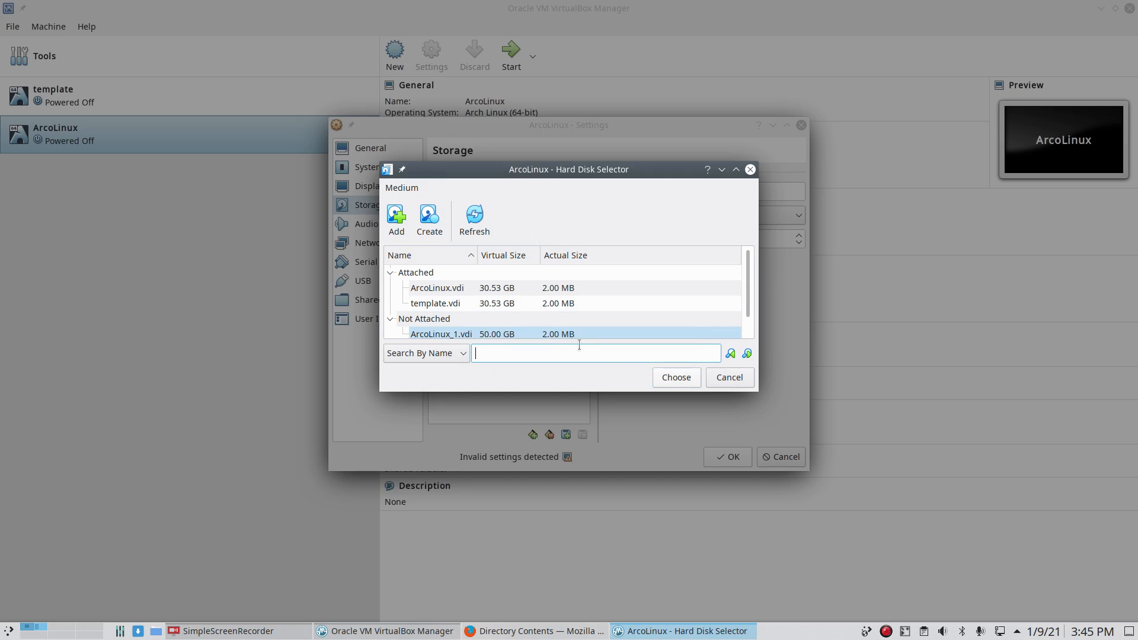
Step: Select the new ArcoLinux_1.vdi in the selector and attach it to the VM
{"action": "left_click", "coordinate": [564, 334]}
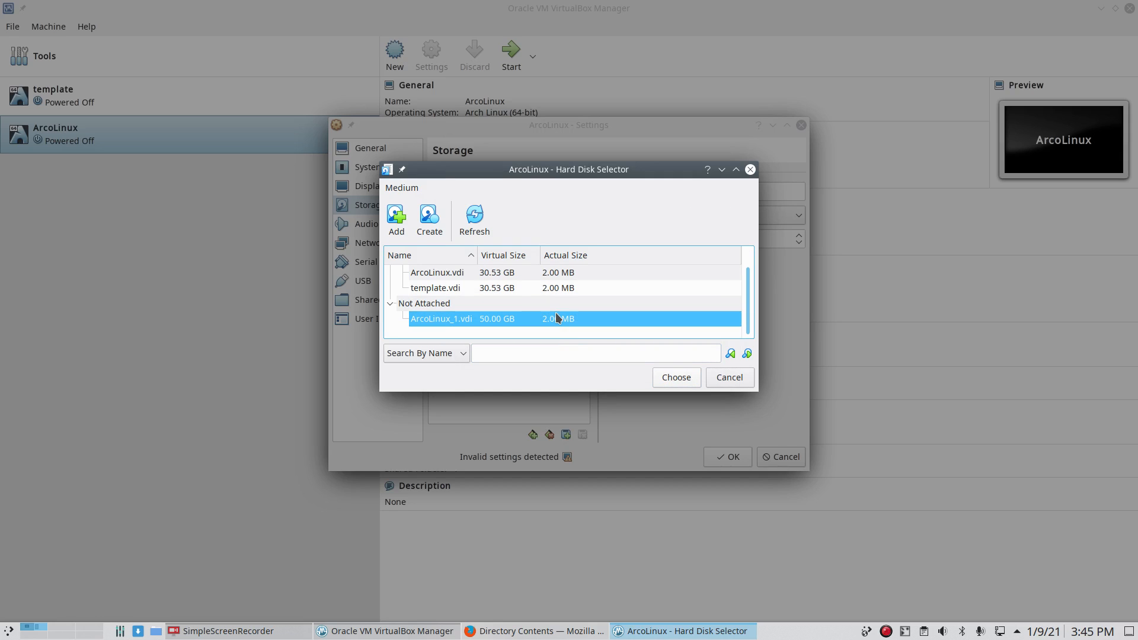
{"action": "right_click", "coordinate": [559, 320]}
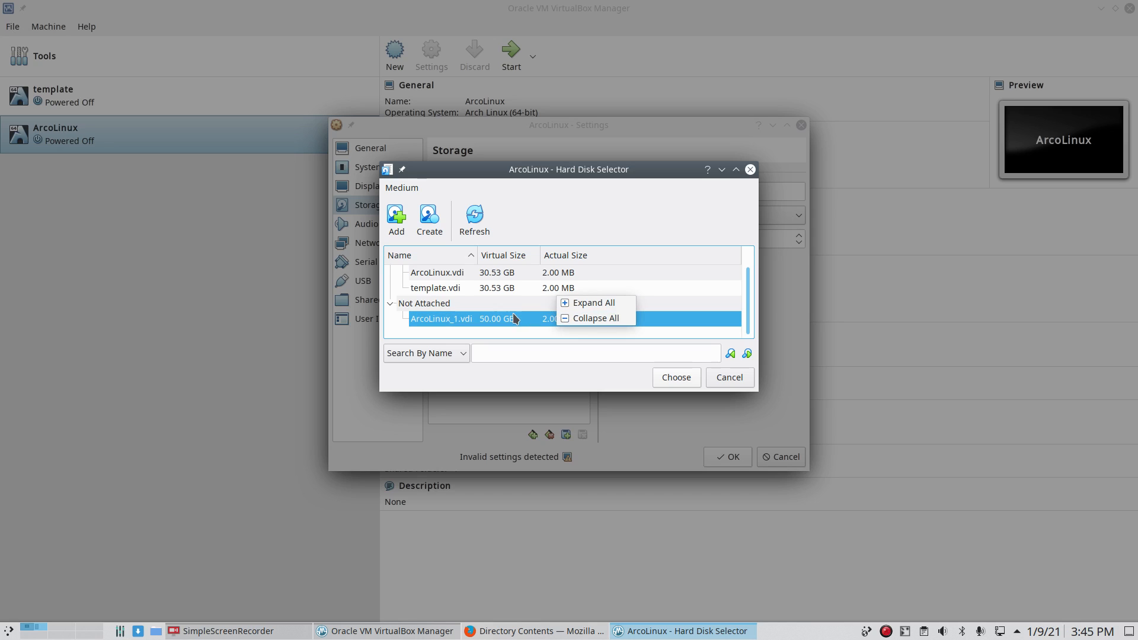
{"action": "left_click", "coordinate": [474, 215]}
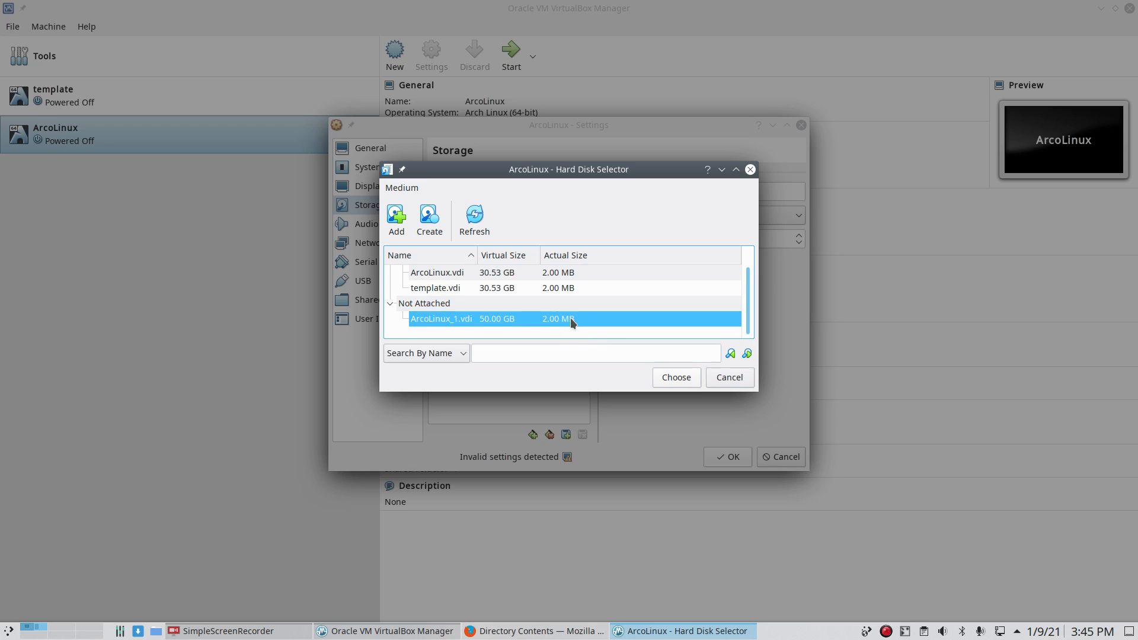
{"action": "left_click", "coordinate": [677, 377]}
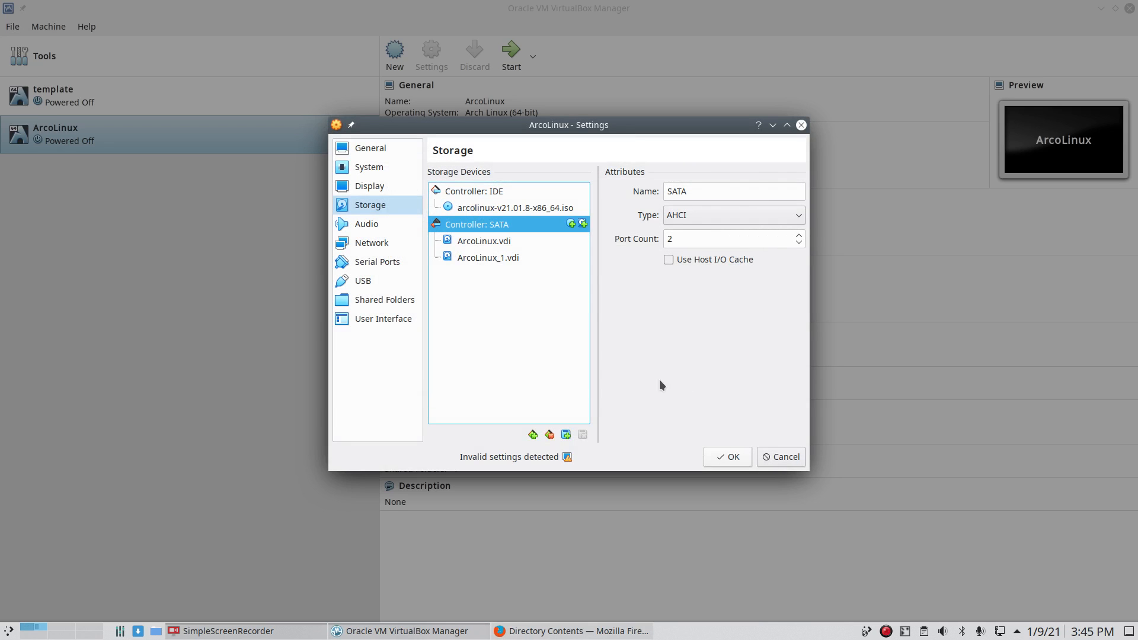
Step: Confirm ArcoLinux_1.vdi sits on SATA Port 1, save the storage settings, and start the VM
{"action": "left_click", "coordinate": [522, 259]}
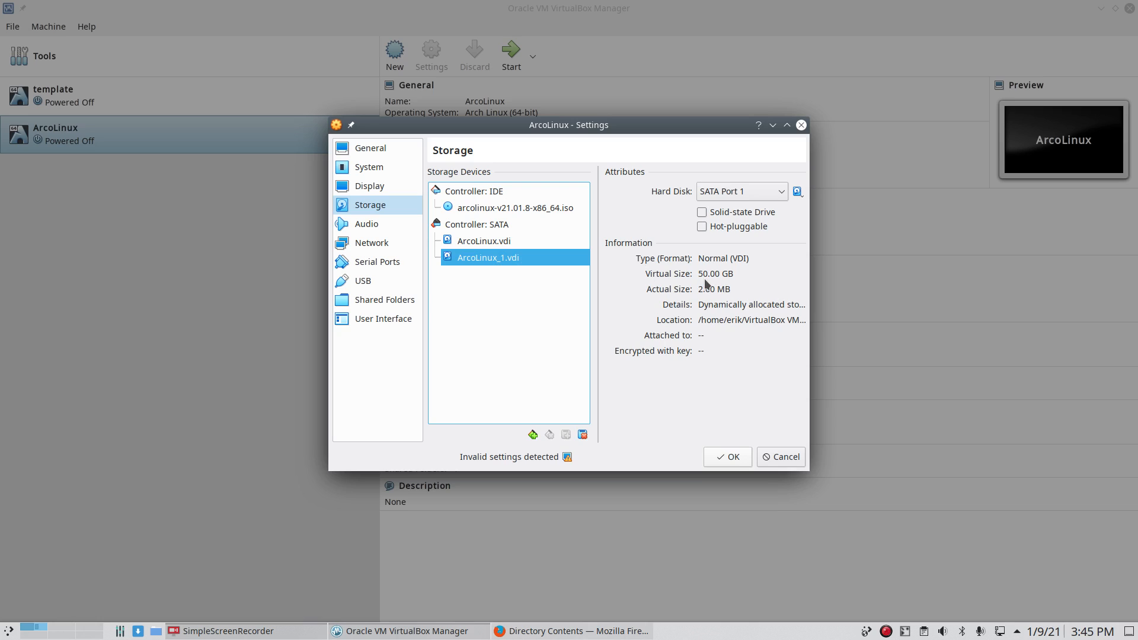
{"action": "left_click", "coordinate": [486, 241]}
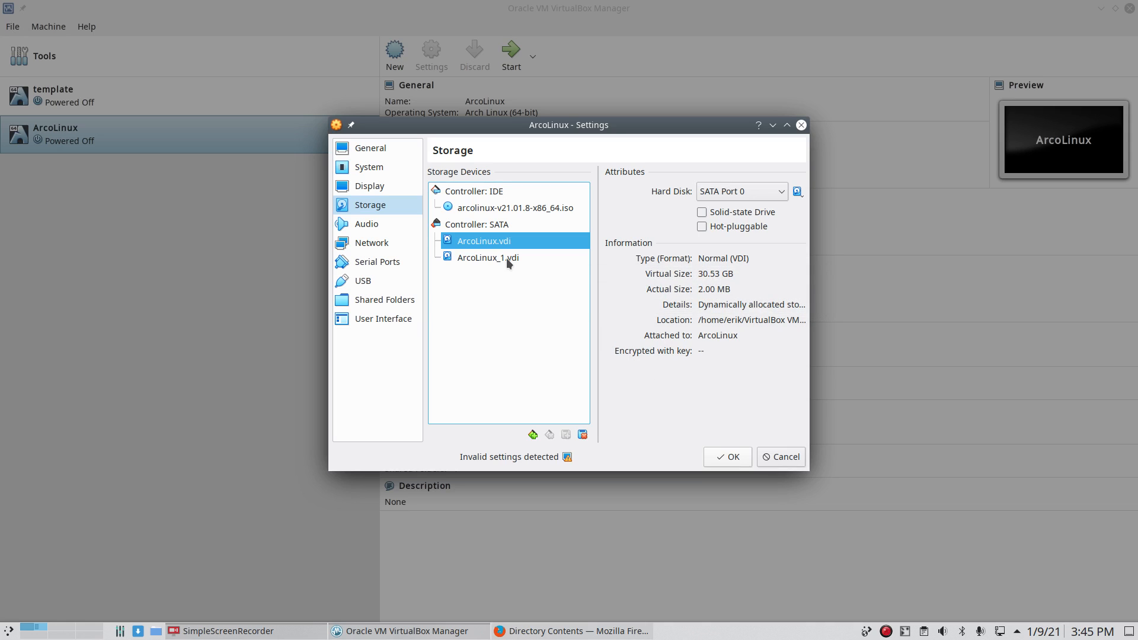
{"action": "mouse_move", "coordinate": [506, 258]}
{"action": "left_click", "coordinate": [496, 259]}
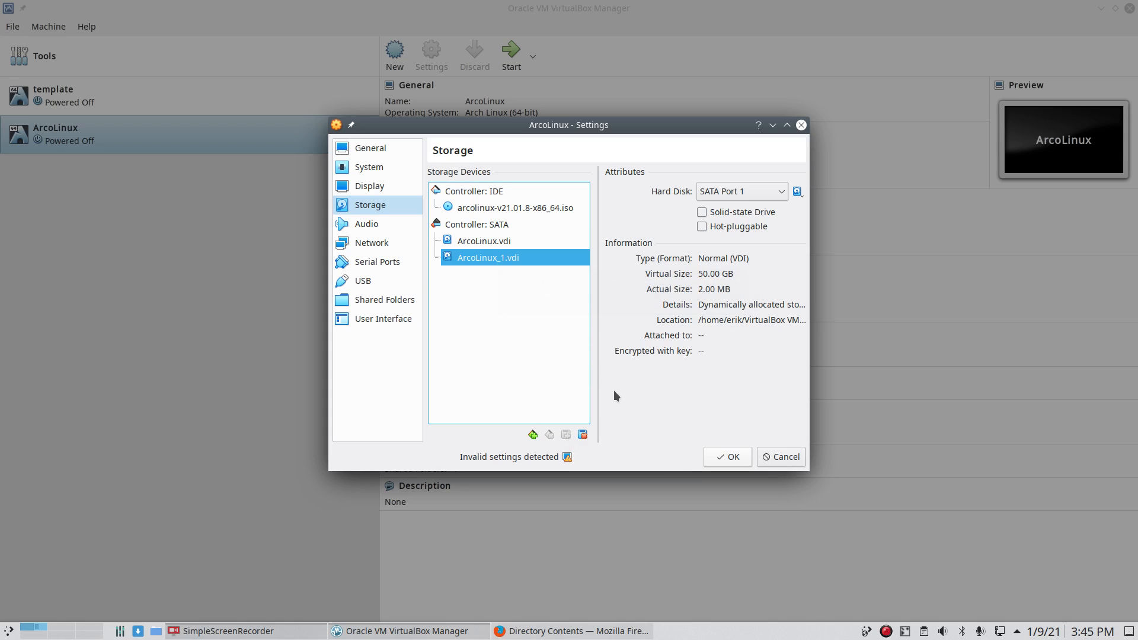
{"action": "left_click", "coordinate": [720, 455]}
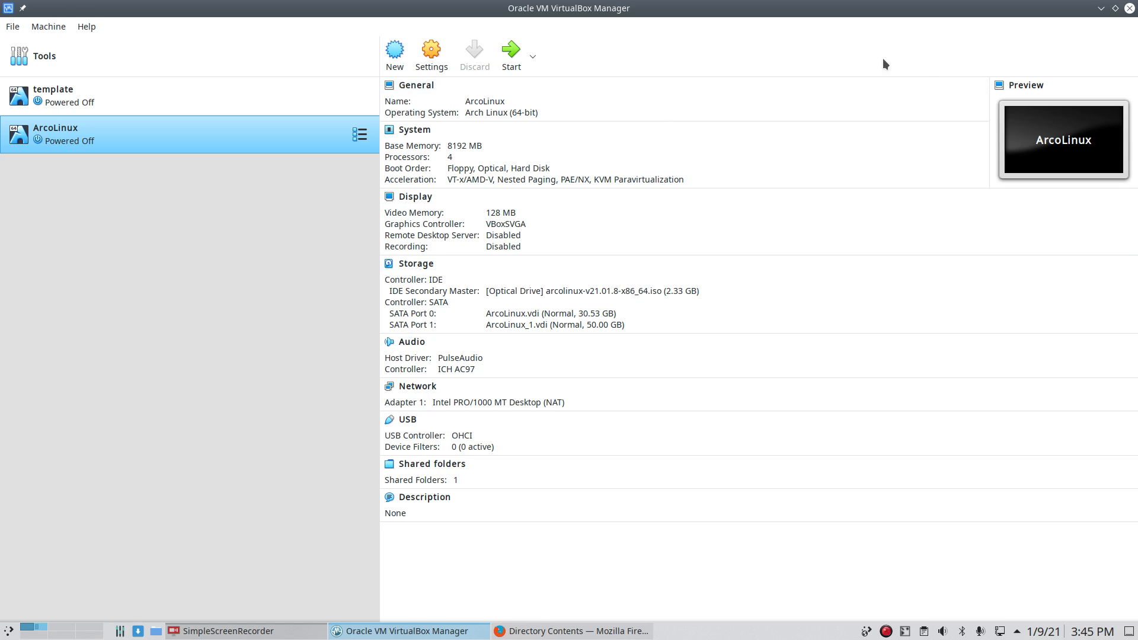
{"action": "left_click", "coordinate": [511, 58]}
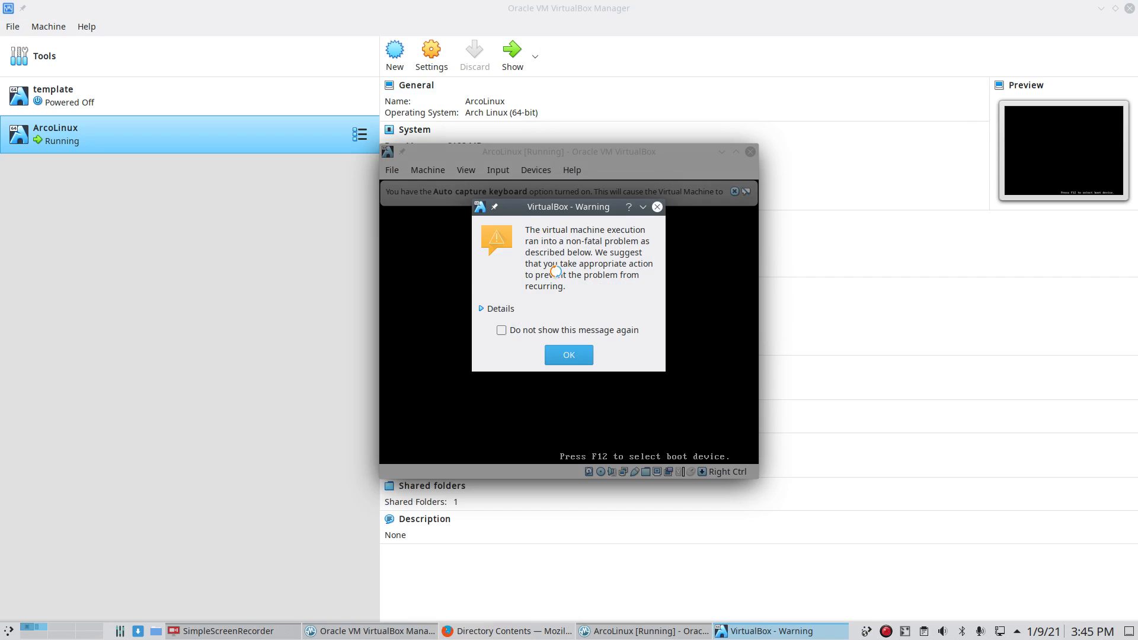
Step: Dismiss the VM warnings, switch the VM to full-screen, and launch the installer from the Welcome App
{"action": "left_click", "coordinate": [550, 333]}
{"action": "left_click", "coordinate": [567, 354]}
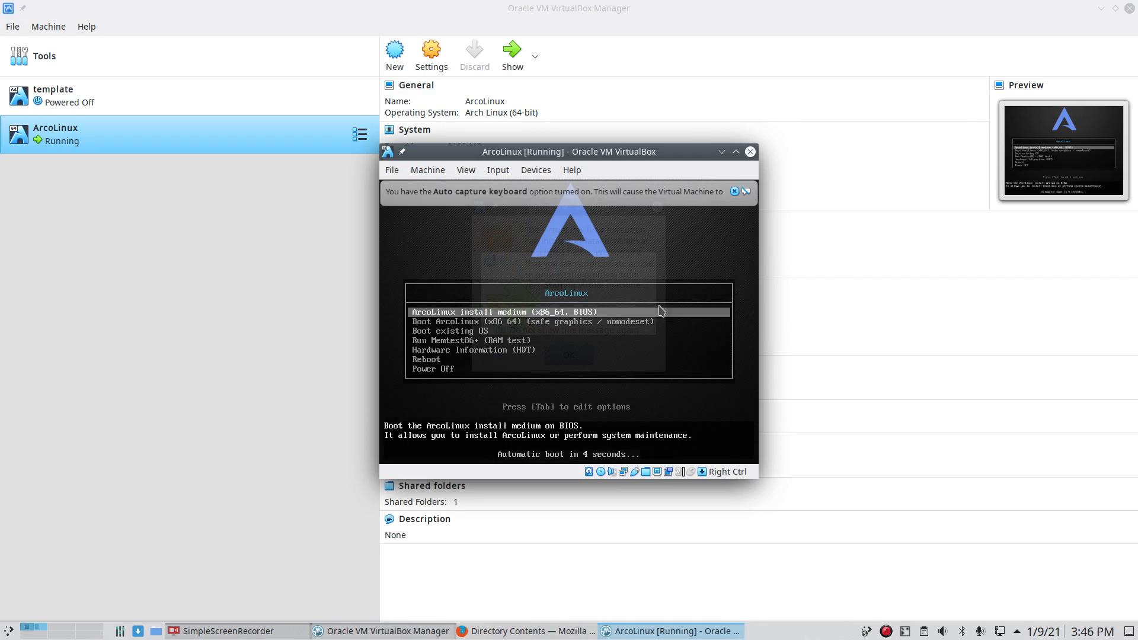
{"action": "left_click", "coordinate": [748, 192]}
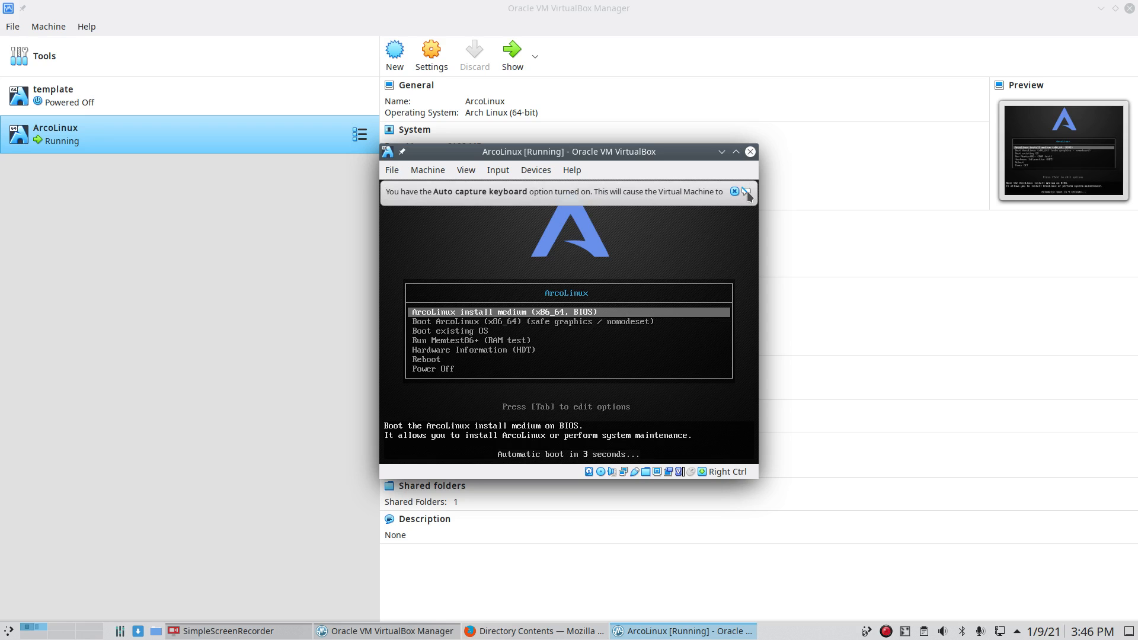
{"action": "left_click", "coordinate": [736, 151]}
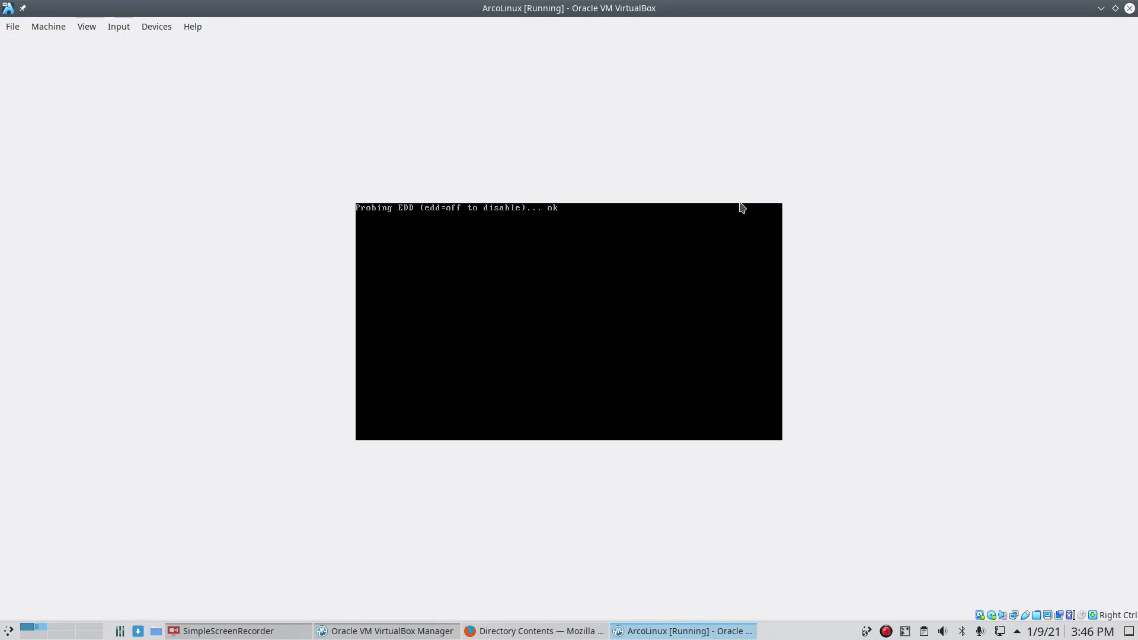
{"action": "key", "text": "ctrl+f"}
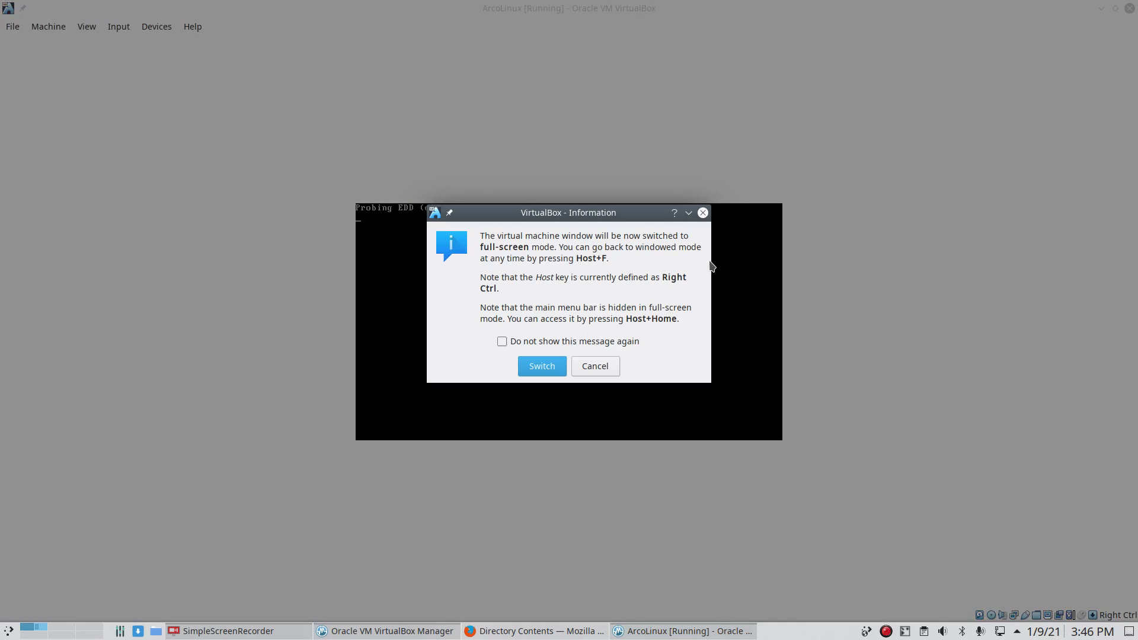
{"action": "left_click", "coordinate": [541, 366]}
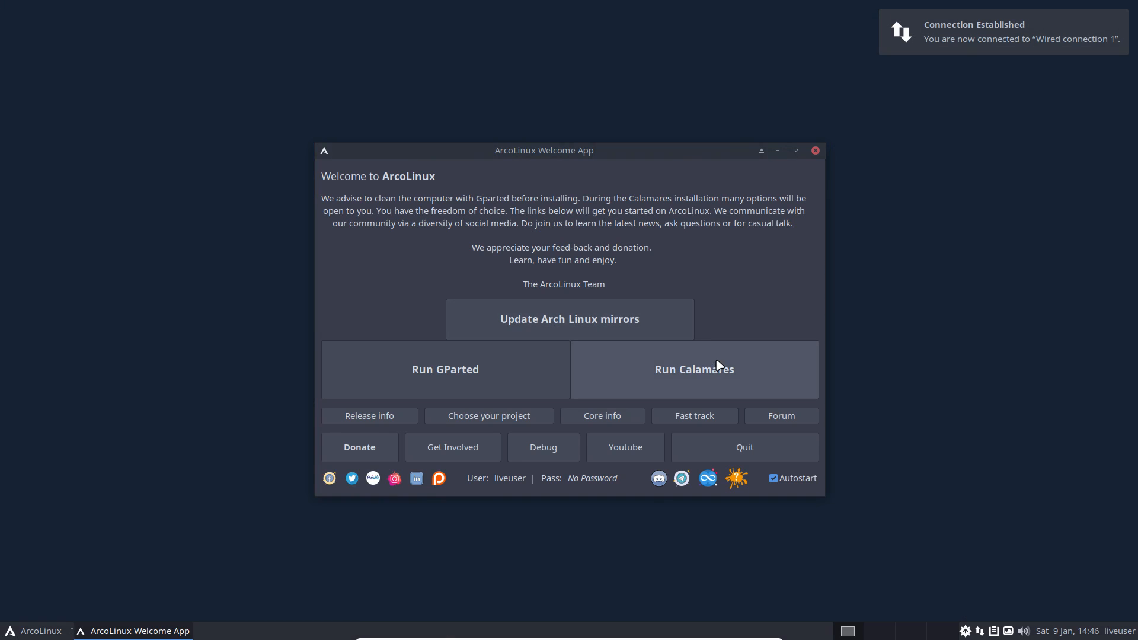
{"action": "left_click", "coordinate": [717, 370]}
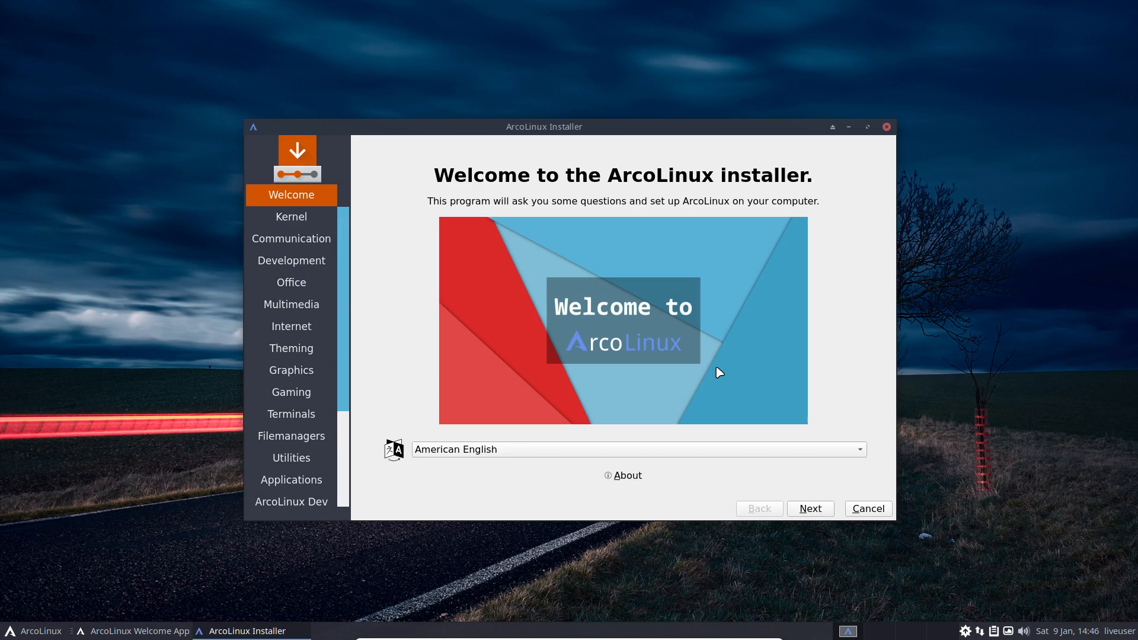
Step: Advance through the welcome and package pages and choose the Belgian keyboard layout
{"action": "left_click", "coordinate": [800, 508]}
{"action": "left_click", "coordinate": [801, 509]}
{"action": "triple_click", "coordinate": [801, 508]}
{"action": "triple_click", "coordinate": [801, 508]}
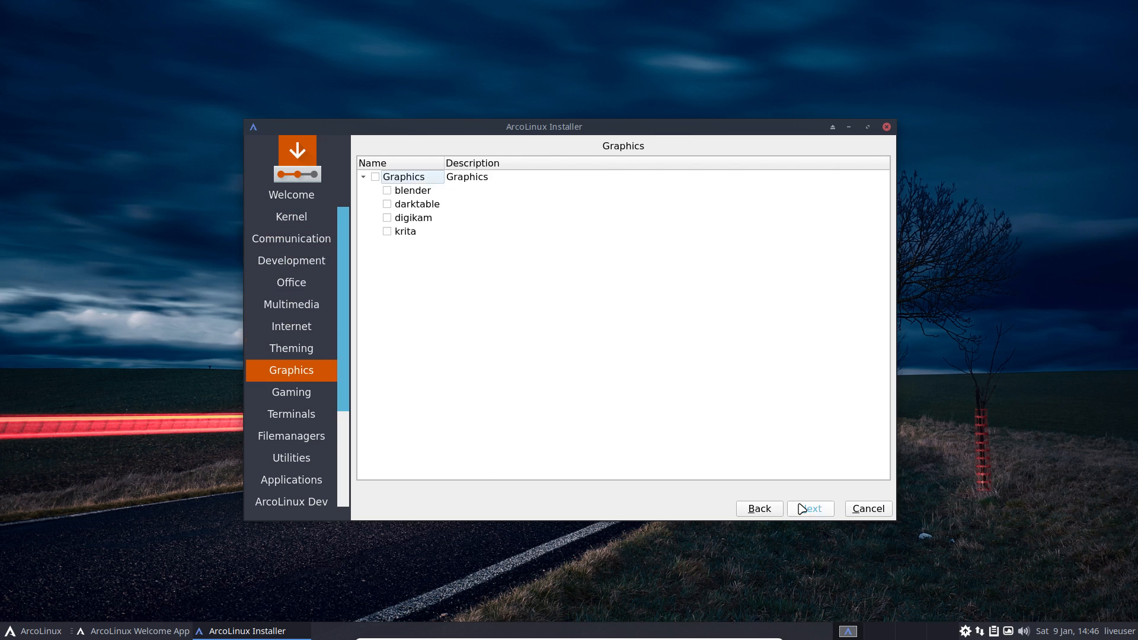
{"action": "double_click", "coordinate": [801, 508]}
{"action": "left_click", "coordinate": [801, 508]}
{"action": "double_click", "coordinate": [801, 508]}
{"action": "left_click", "coordinate": [801, 509]}
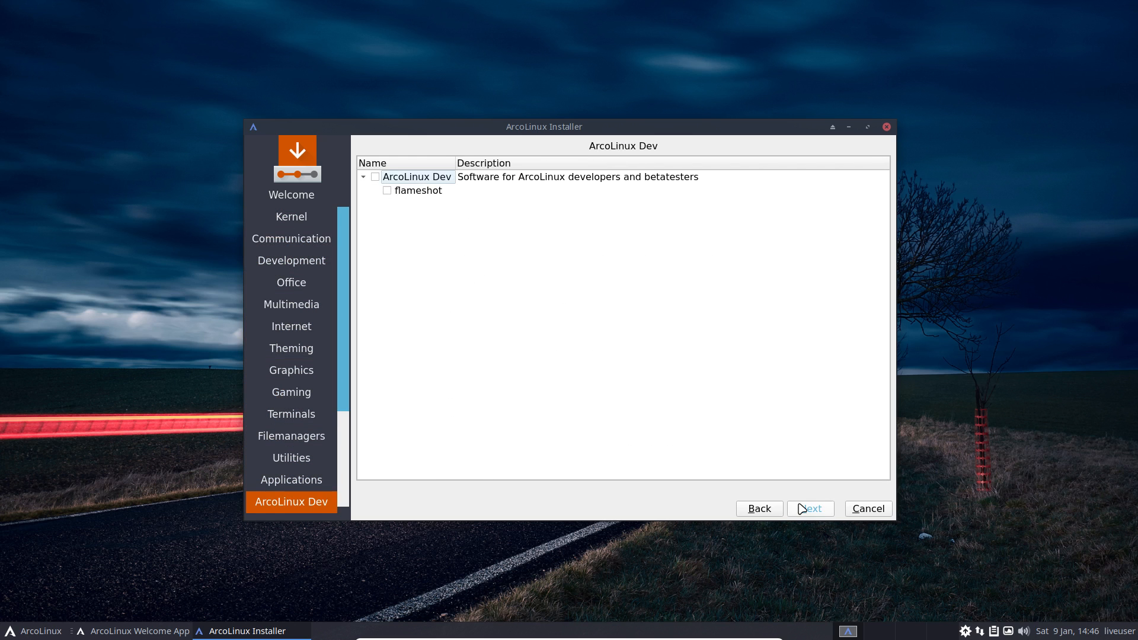
{"action": "left_click", "coordinate": [801, 508]}
{"action": "left_click", "coordinate": [801, 508]}
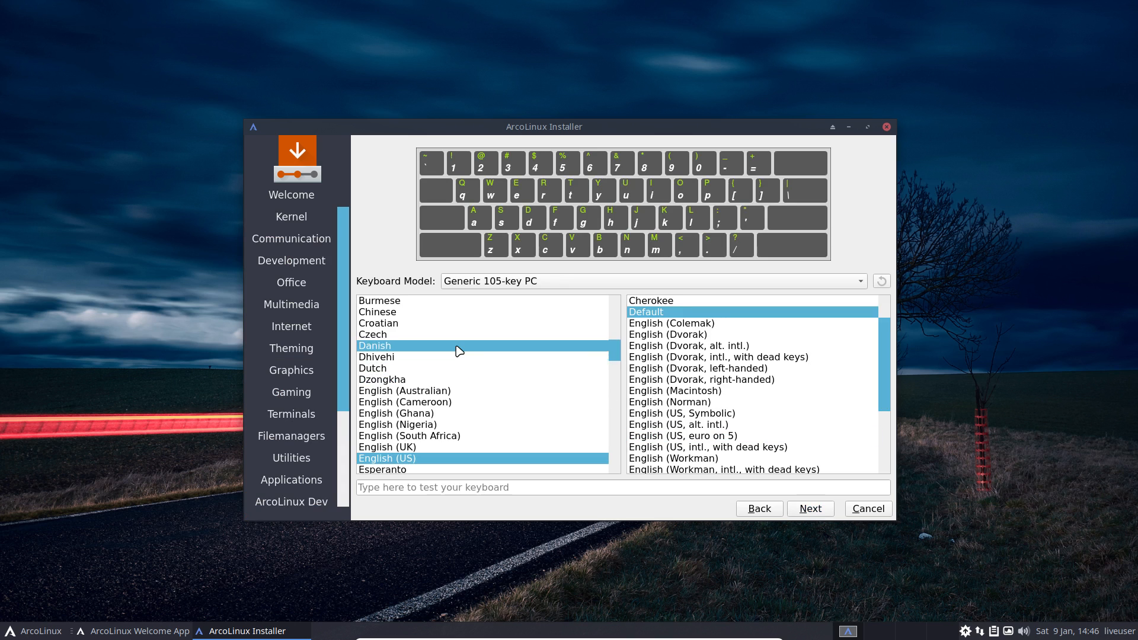
{"action": "scroll", "coordinate": [457, 350], "scroll_direction": "up", "scroll_amount": 4}
{"action": "left_click", "coordinate": [410, 392]}
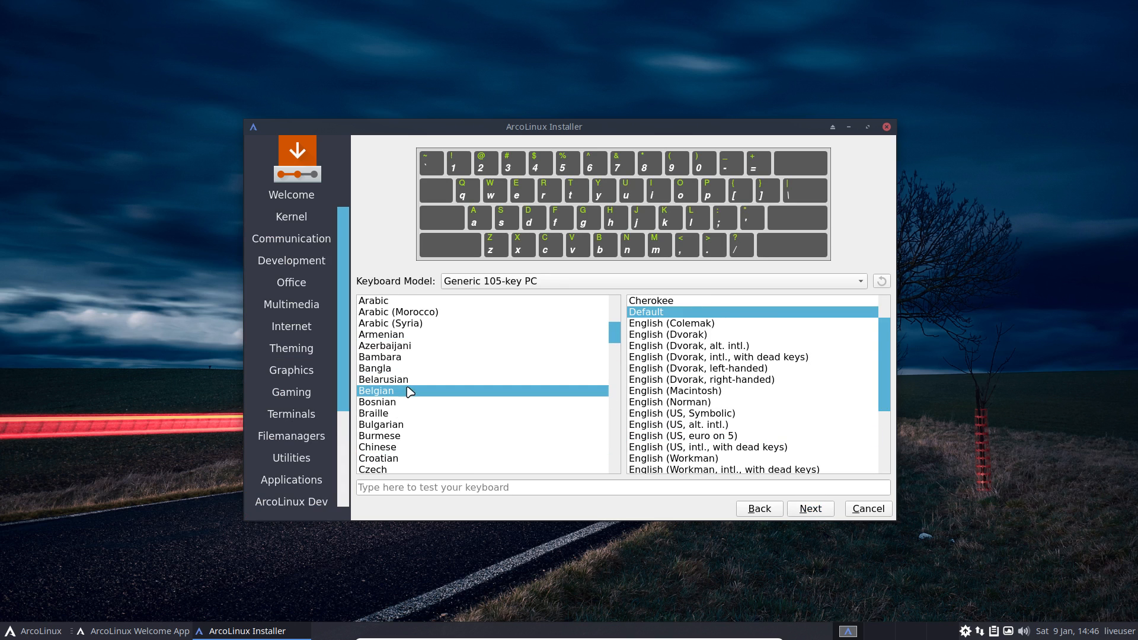
{"action": "left_click", "coordinate": [810, 508]}
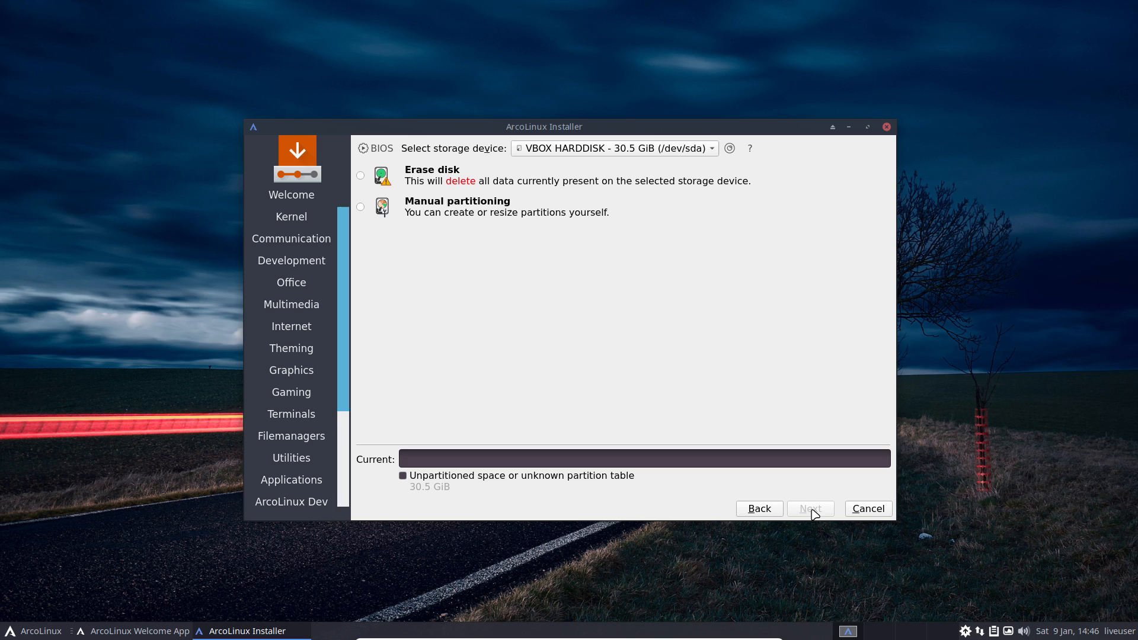
Step: Choose Manual partitioning and review the available disks on the partitioning page
{"action": "left_click", "coordinate": [454, 205]}
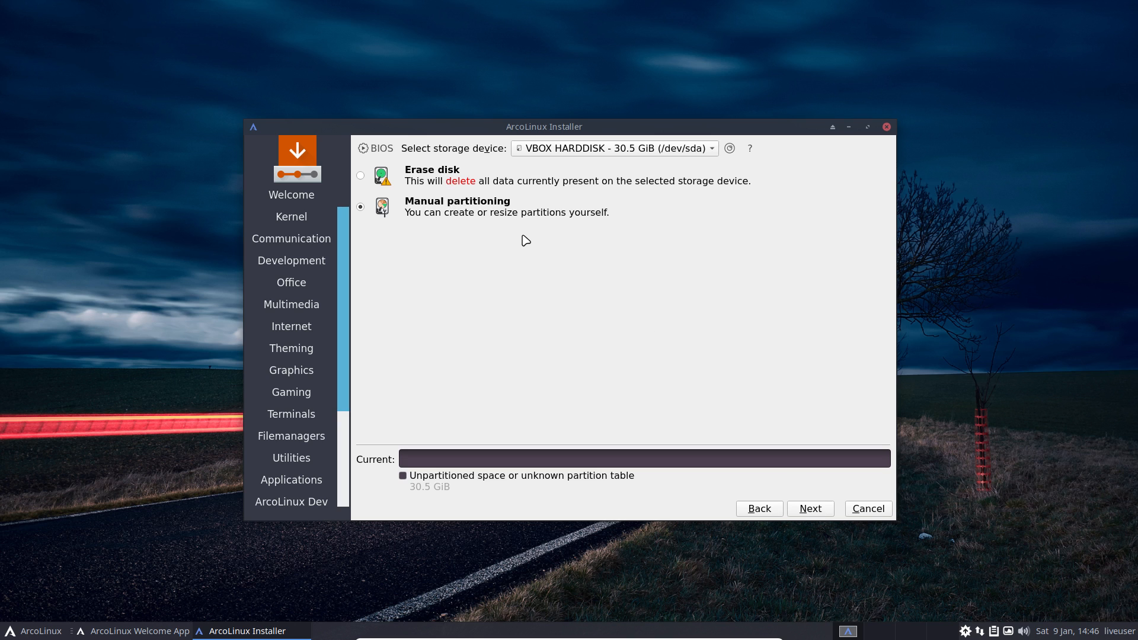
{"action": "left_click", "coordinate": [807, 509]}
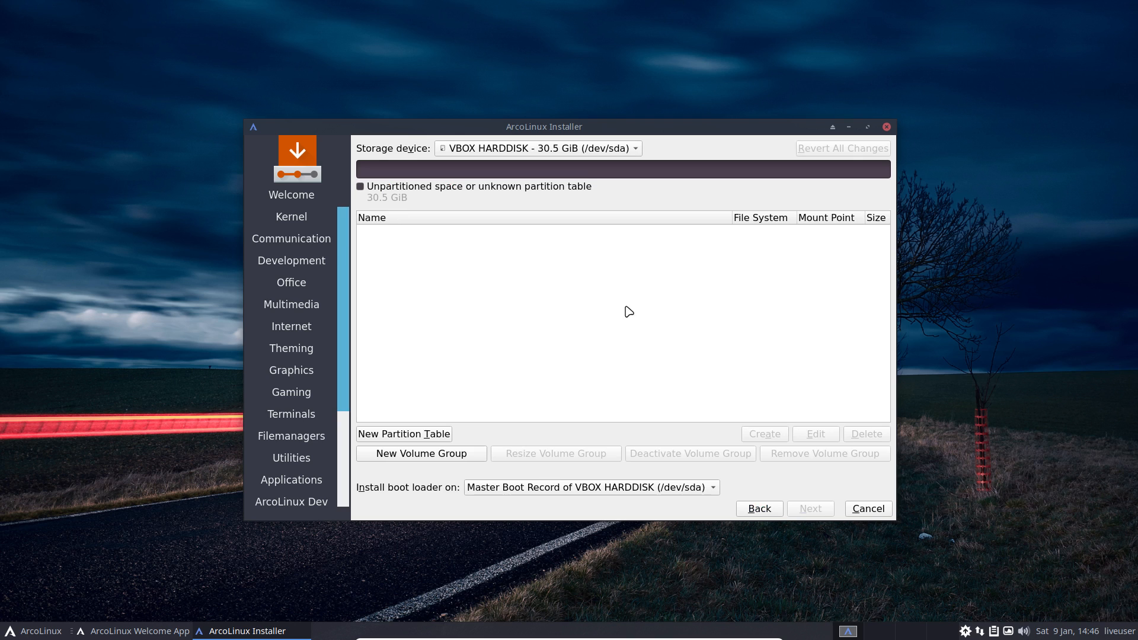
{"action": "left_click", "coordinate": [613, 149]}
{"action": "left_click_drag", "start_coordinate": [588, 132], "coordinate": [811, 137]}
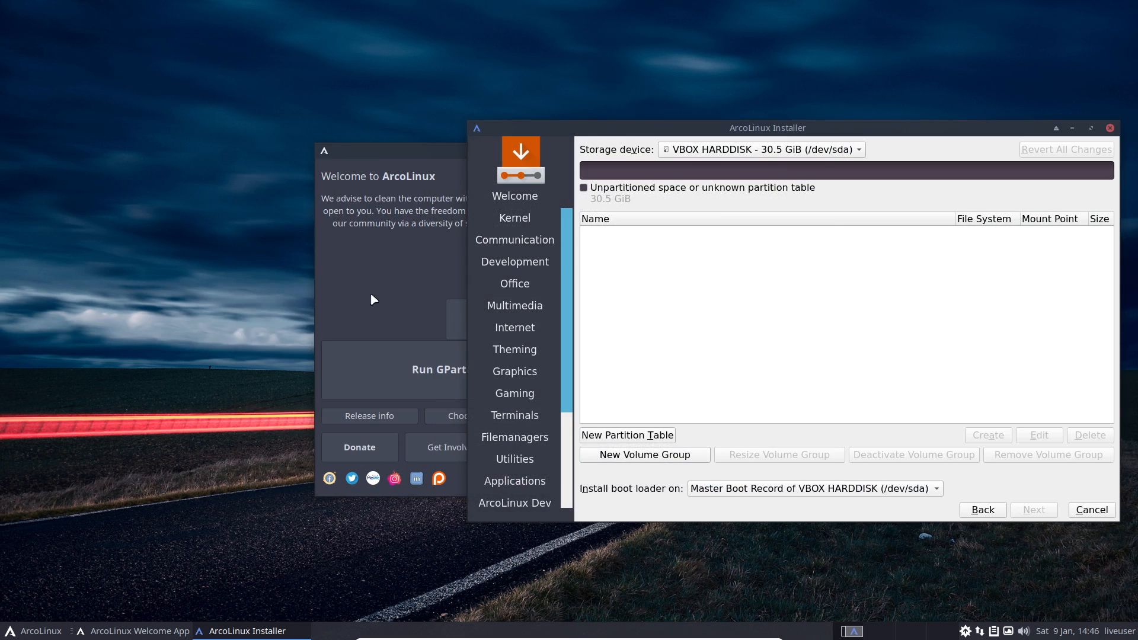
Step: Launch GParted from the Welcome App and switch to the 50 GiB /dev/sdb disk
{"action": "left_click", "coordinate": [373, 300]}
{"action": "left_click", "coordinate": [414, 367]}
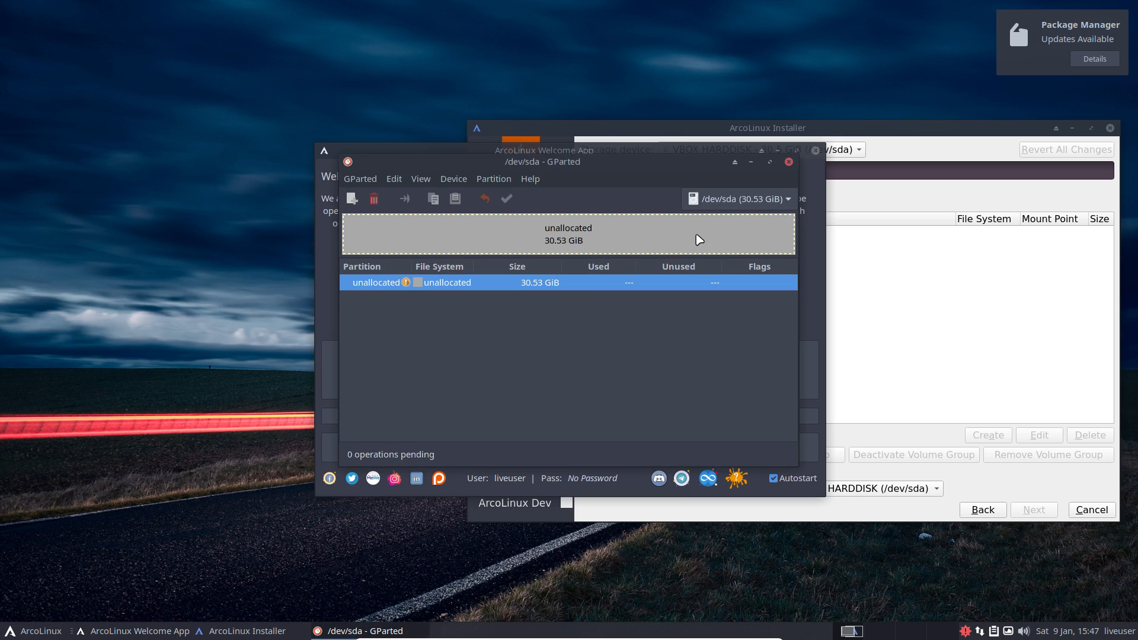
{"action": "left_click", "coordinate": [763, 202]}
{"action": "left_click", "coordinate": [764, 221]}
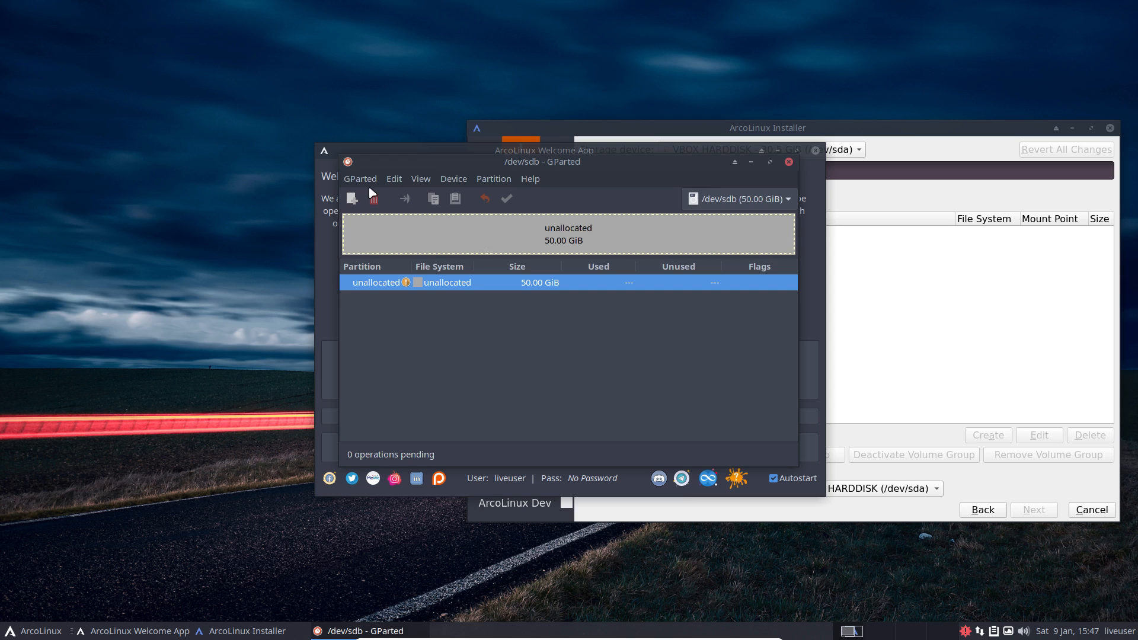
{"action": "left_click", "coordinate": [448, 186]}
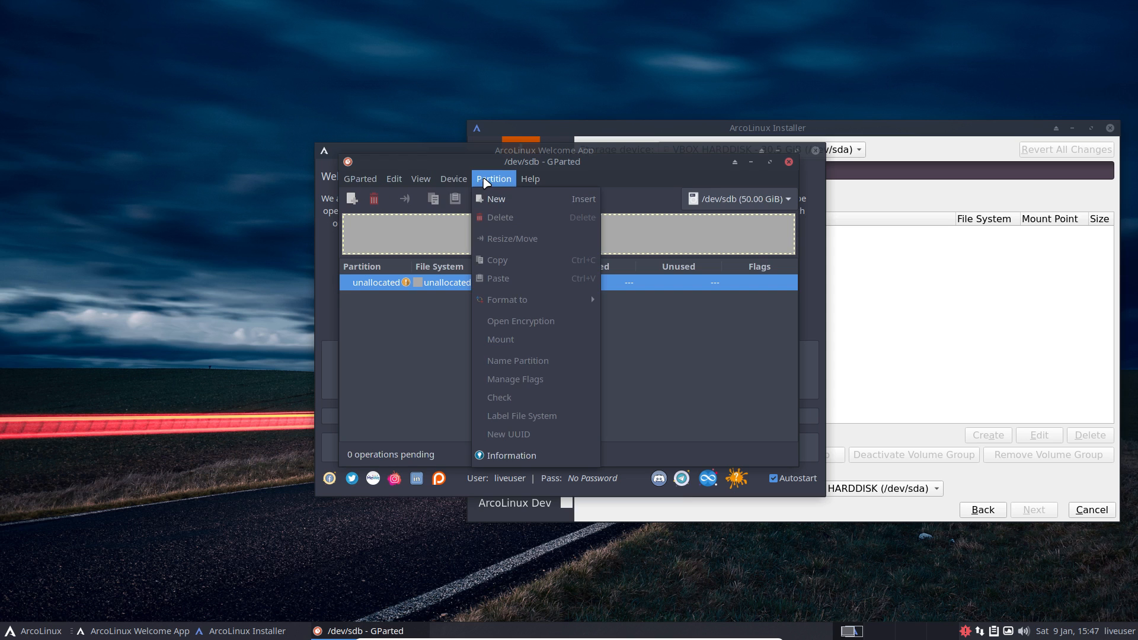
{"action": "left_click", "coordinate": [503, 203]}
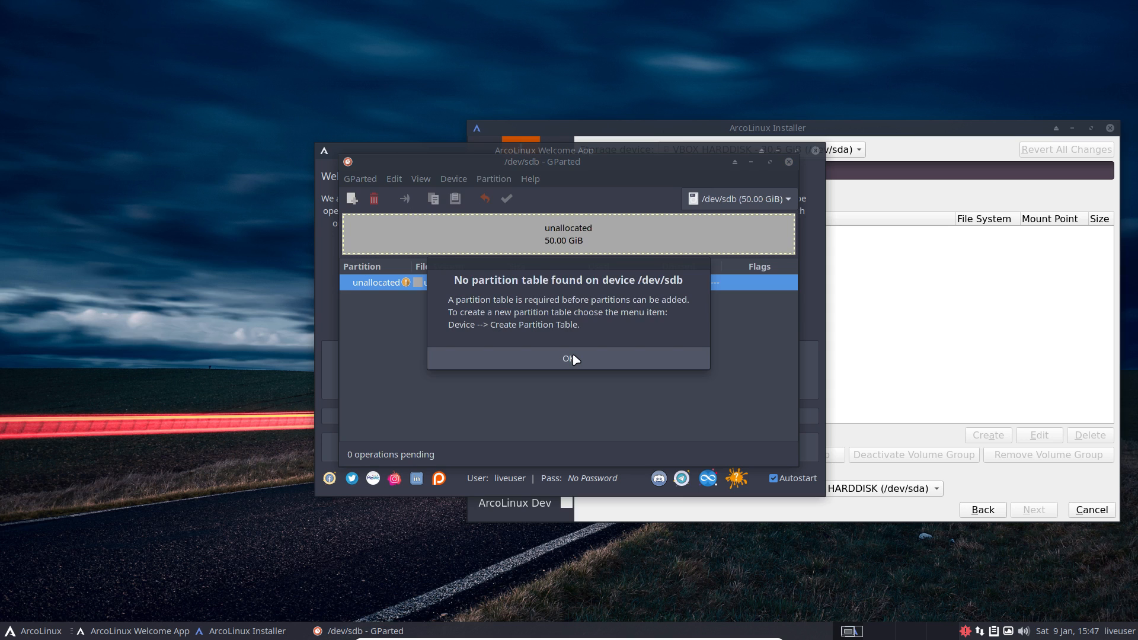
{"action": "left_click", "coordinate": [573, 359]}
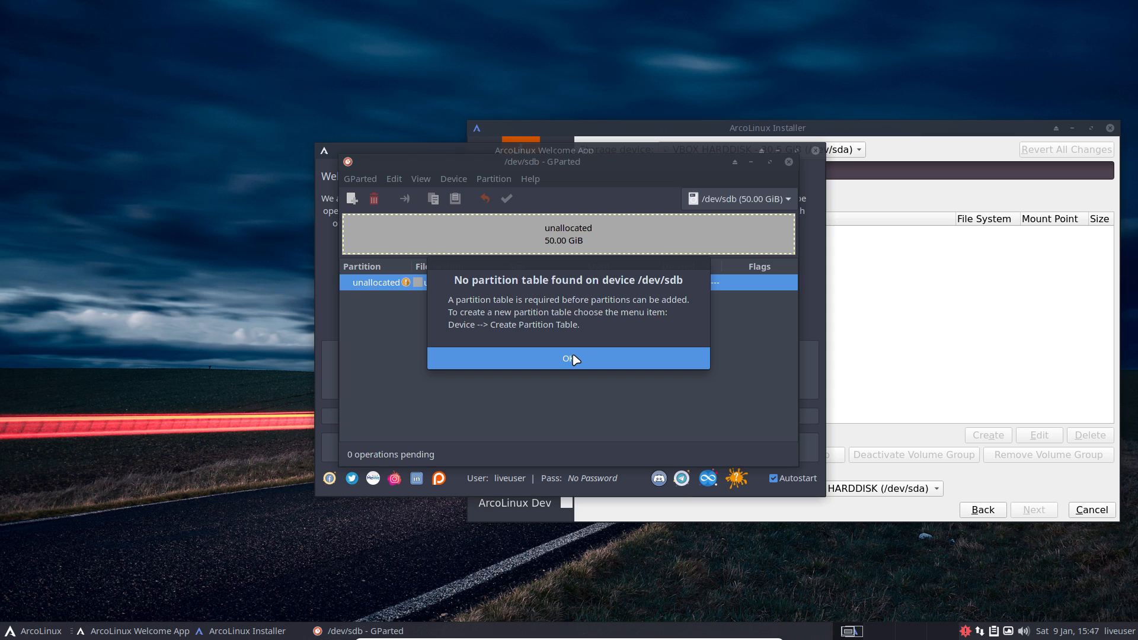
{"action": "left_click", "coordinate": [573, 359]}
Step: Create and apply an msdos partition table on /dev/sdb
{"action": "left_click", "coordinate": [453, 179]}
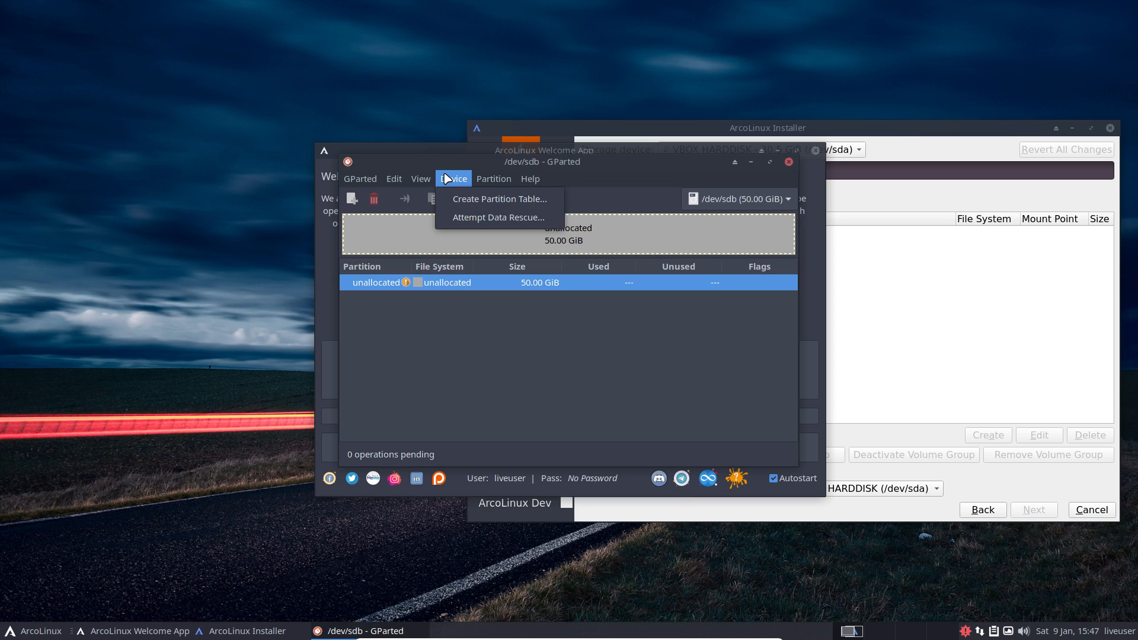
{"action": "left_click", "coordinate": [496, 201]}
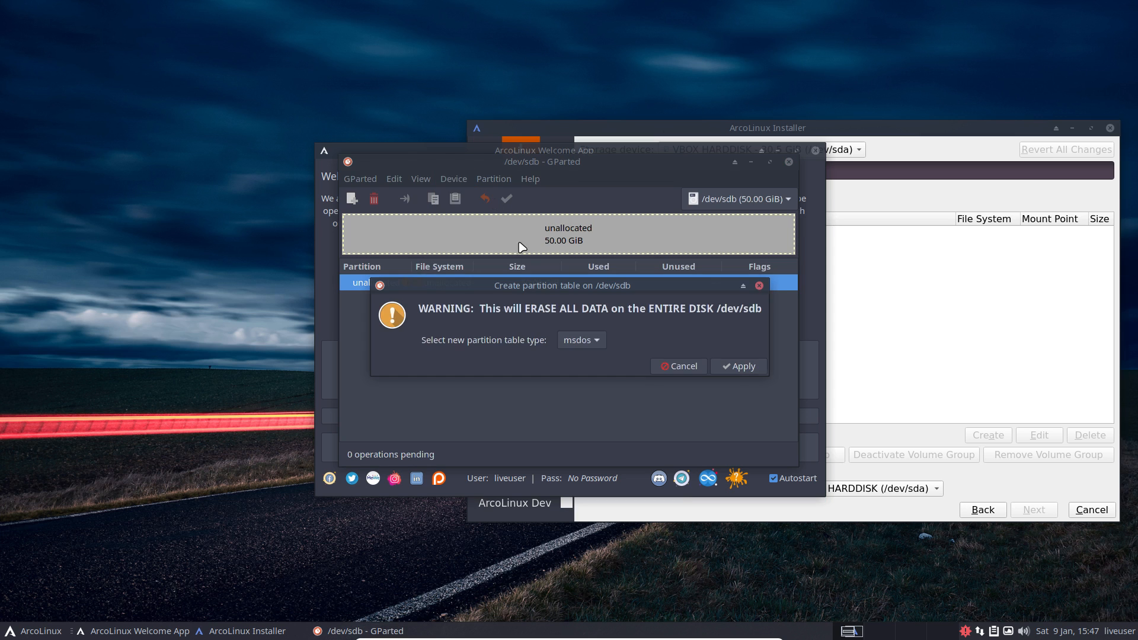
{"action": "left_click", "coordinate": [603, 342]}
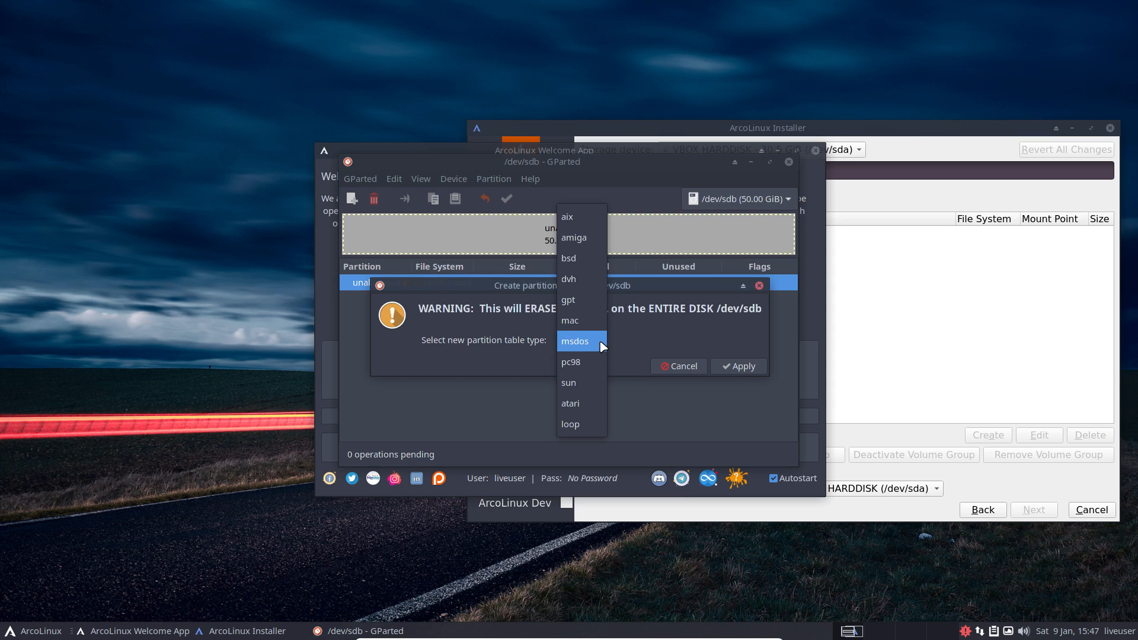
{"action": "left_click", "coordinate": [602, 343]}
{"action": "left_click", "coordinate": [736, 366]}
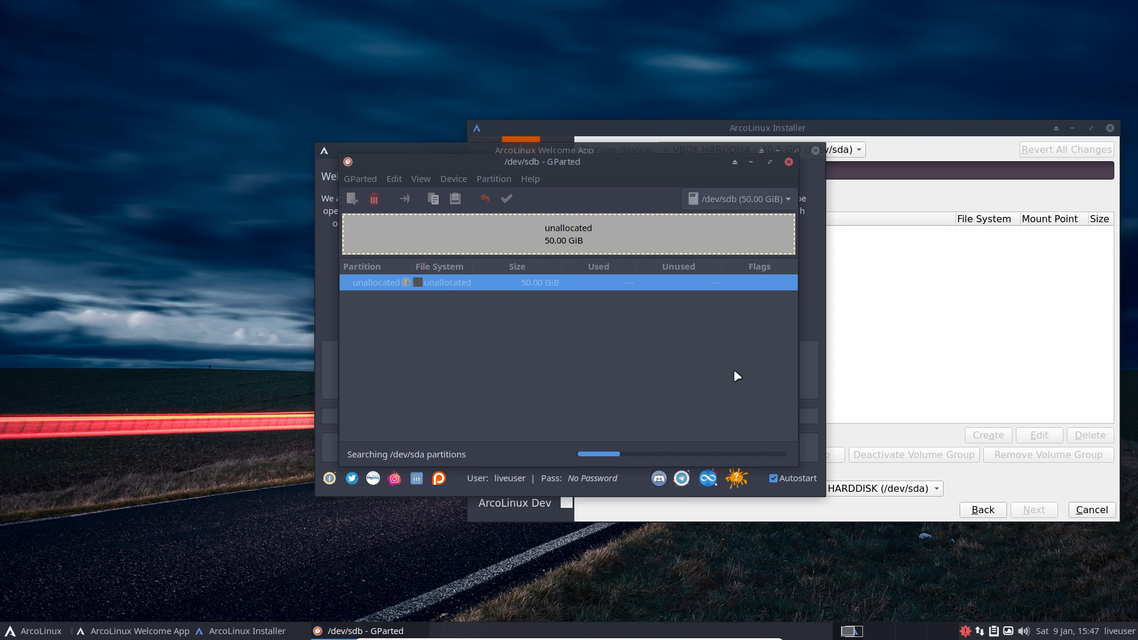
Step: Create and apply a 50 GiB ntfs partition labelled 'Windows Data' on /dev/sdb
{"action": "right_click", "coordinate": [480, 231]}
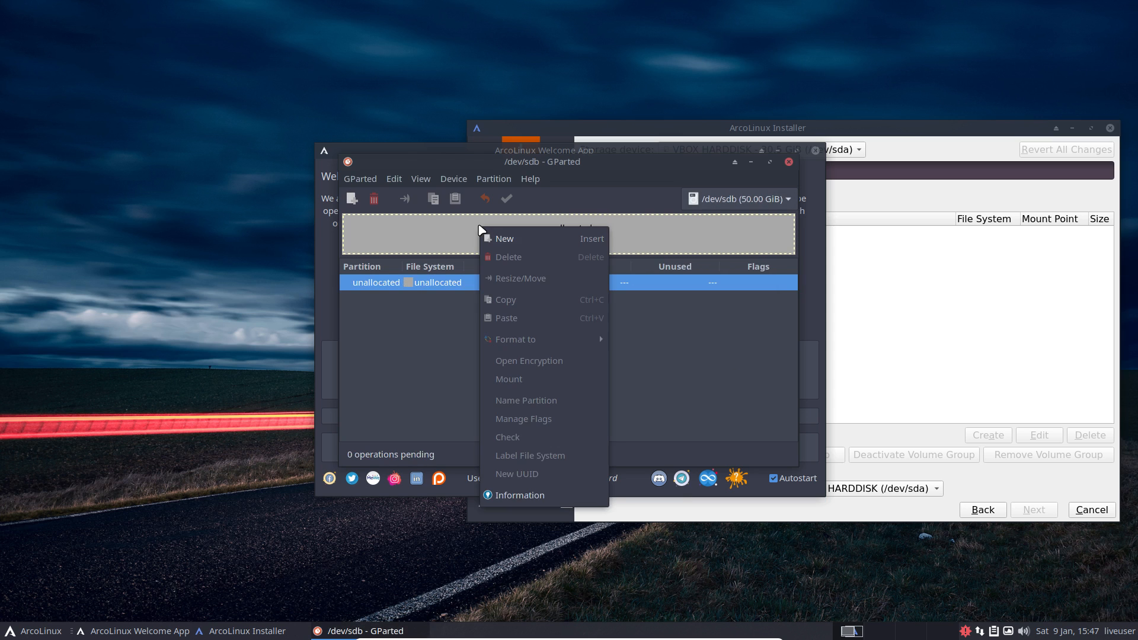
{"action": "left_click", "coordinate": [499, 238]}
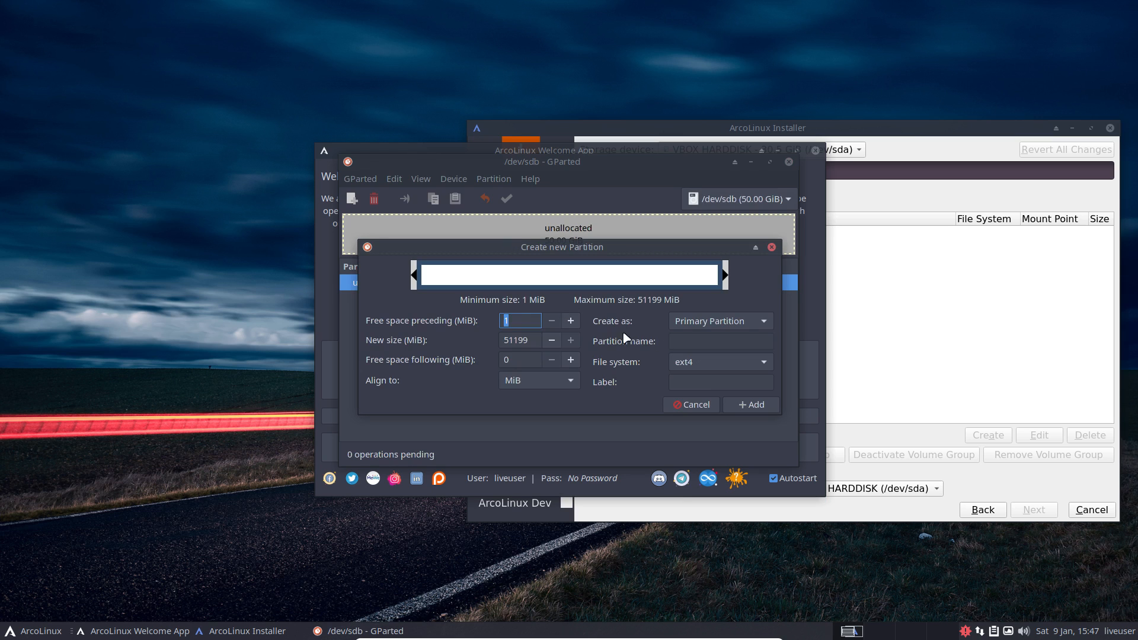
{"action": "left_click", "coordinate": [735, 361]}
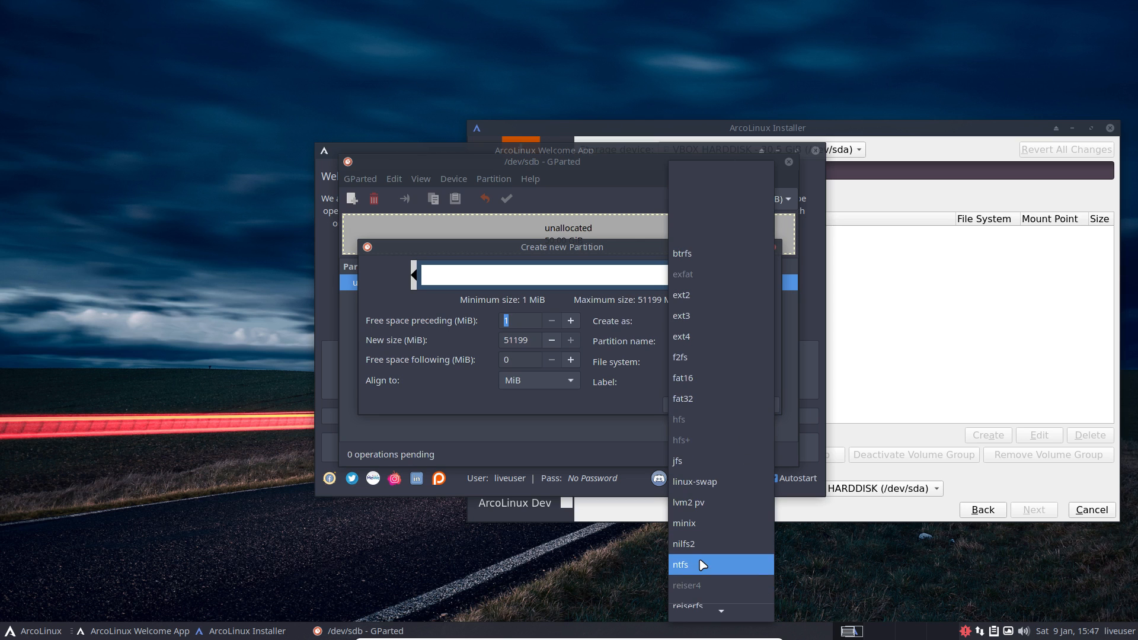
{"action": "left_click", "coordinate": [702, 564]}
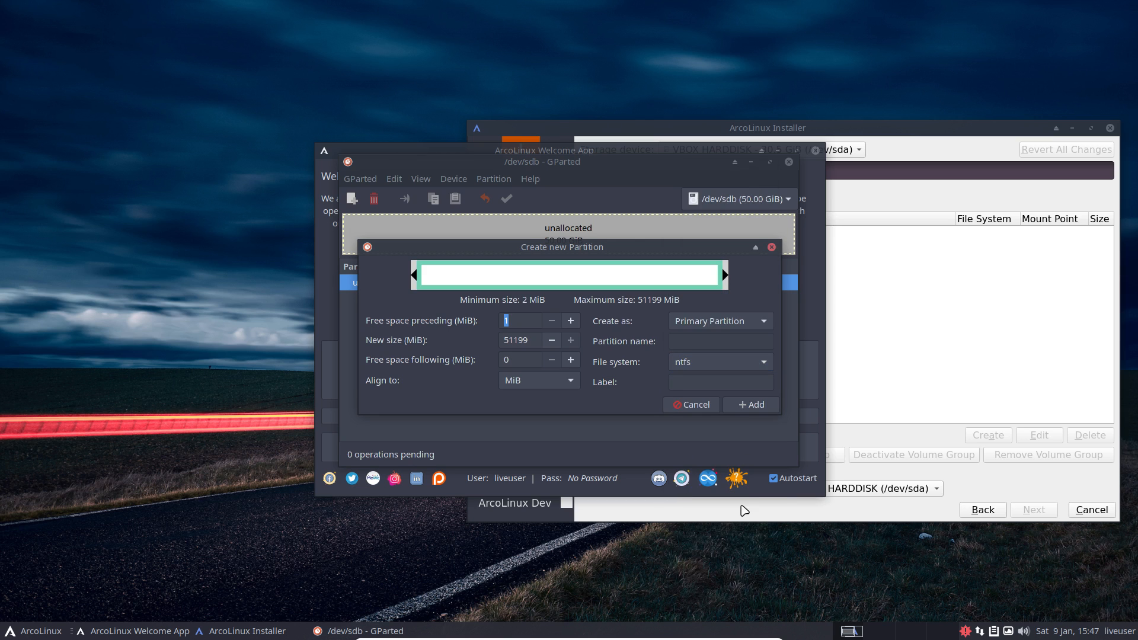
{"action": "left_click", "coordinate": [745, 383]}
{"action": "type", "text": "Windows Datat"}
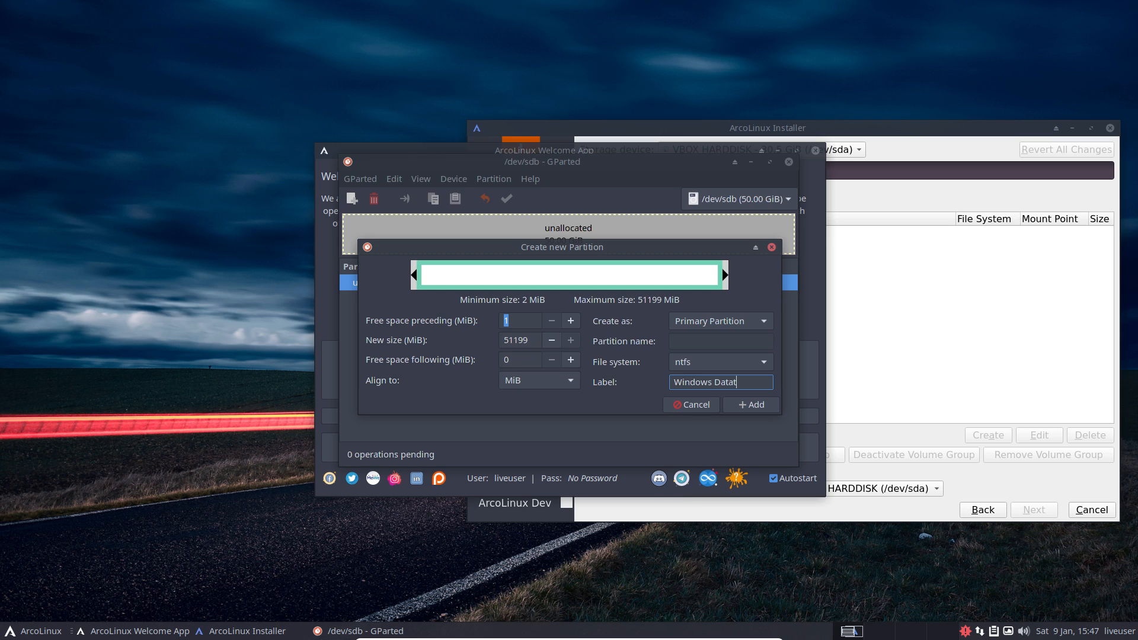
{"action": "key", "text": "BackSpace"}
{"action": "left_click", "coordinate": [773, 403]}
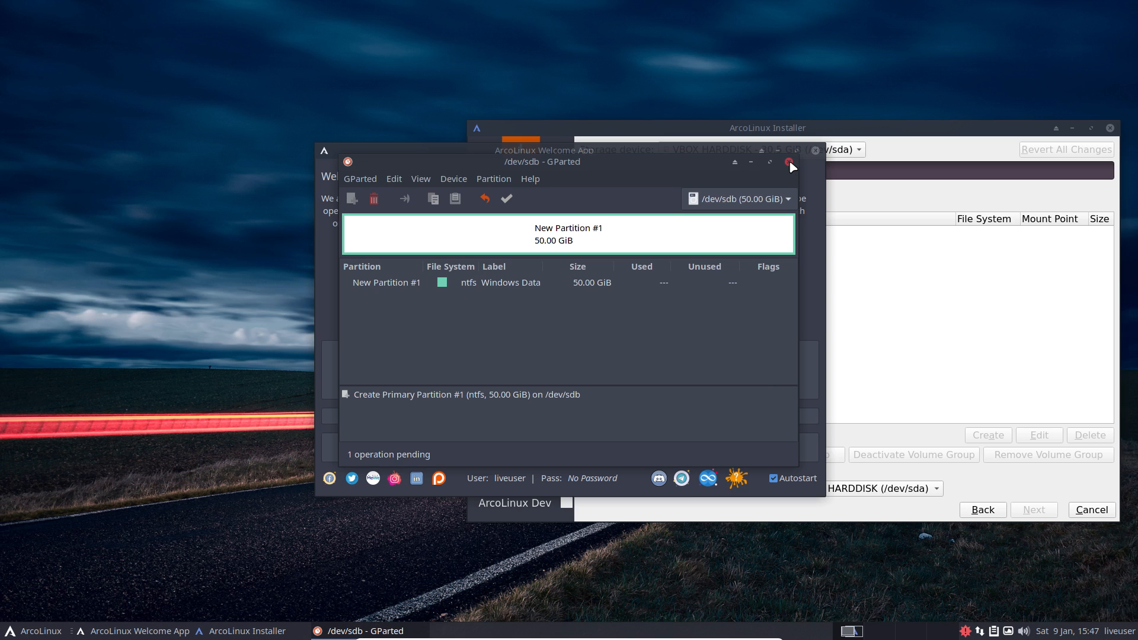
{"action": "left_click", "coordinate": [506, 198]}
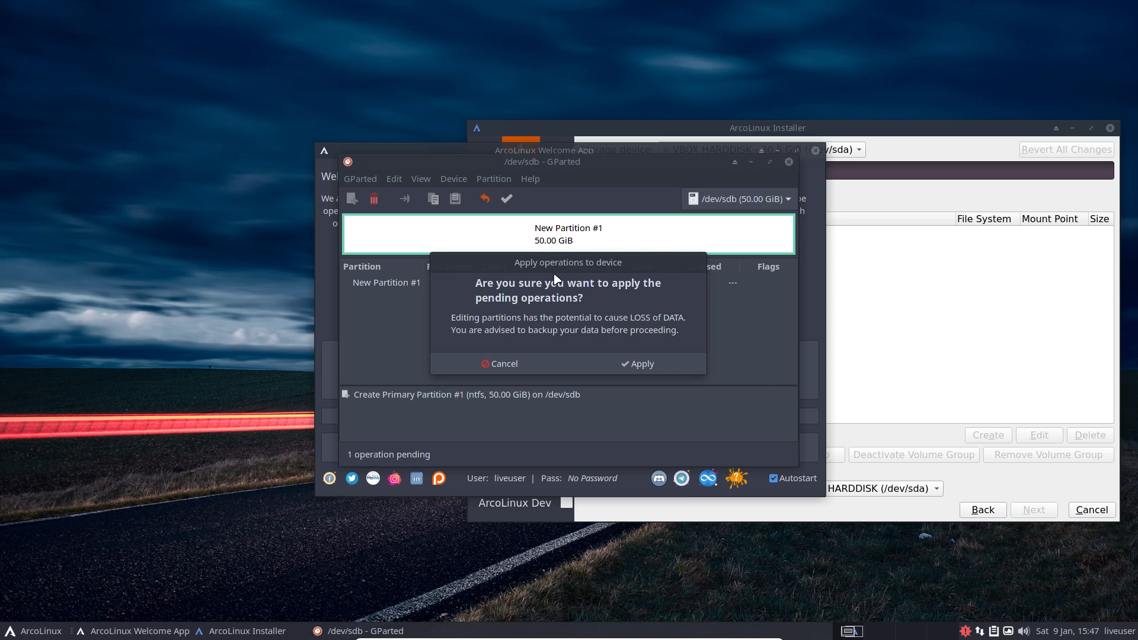
{"action": "left_click", "coordinate": [641, 368]}
Step: Quit the running installer, dismiss the operations report, and close GParted
{"action": "left_click", "coordinate": [1091, 510]}
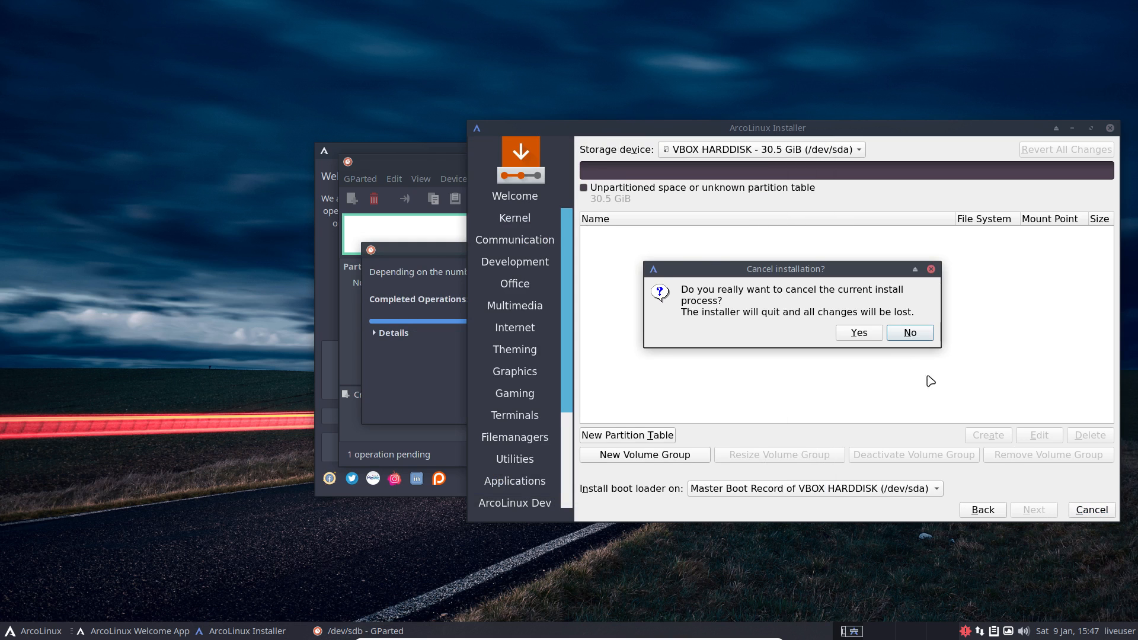
{"action": "left_click", "coordinate": [867, 335]}
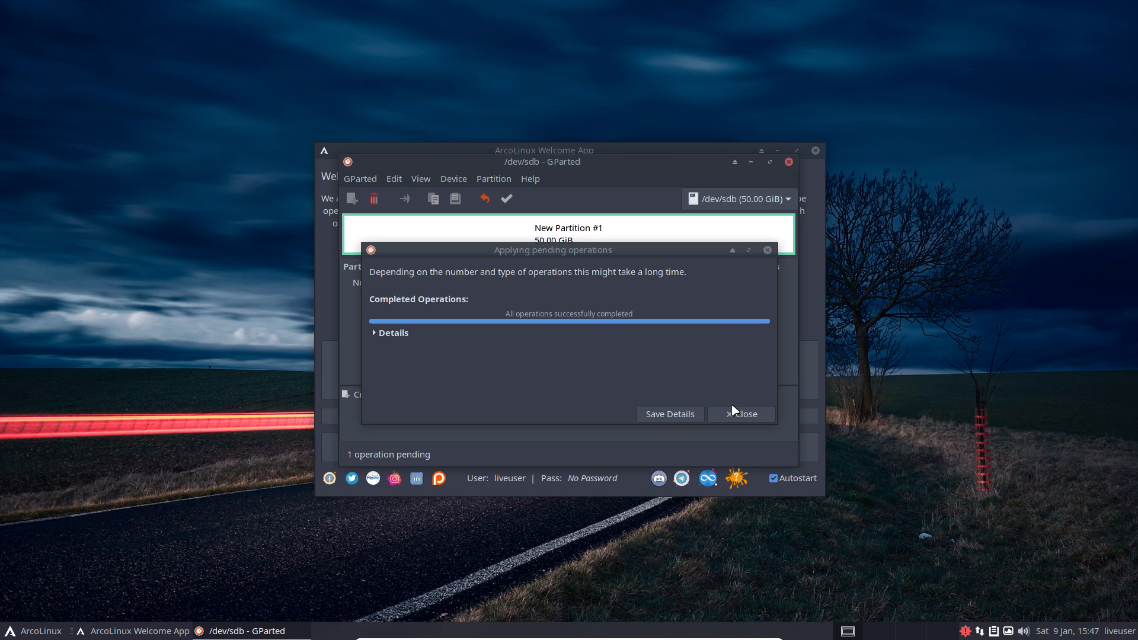
{"action": "left_click", "coordinate": [741, 414]}
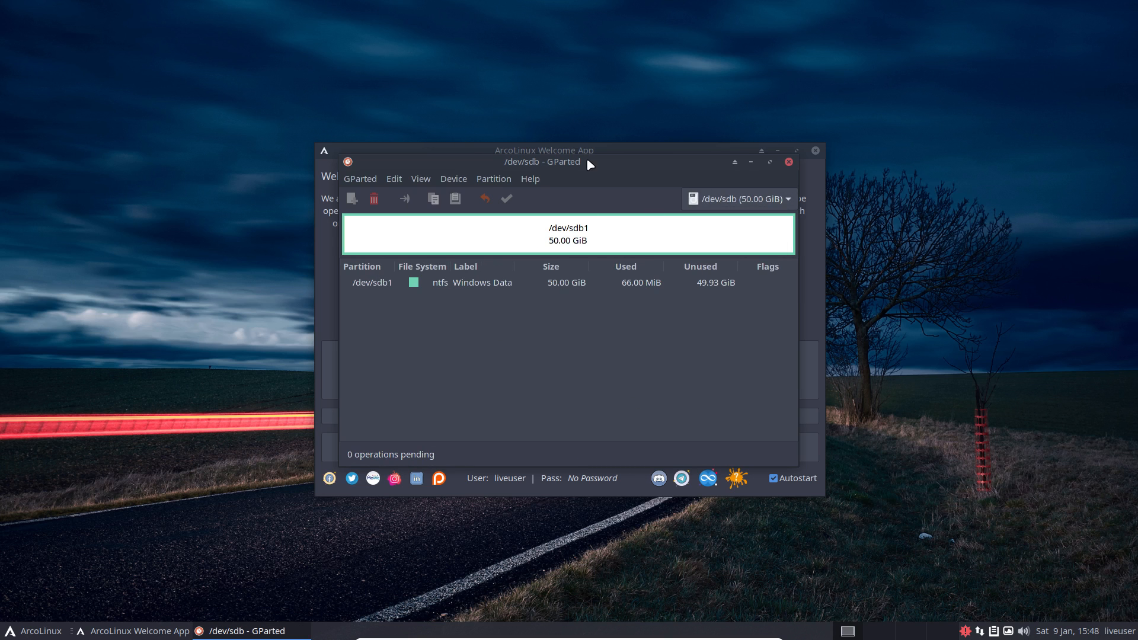
{"action": "left_click_drag", "start_coordinate": [584, 160], "coordinate": [259, 81]}
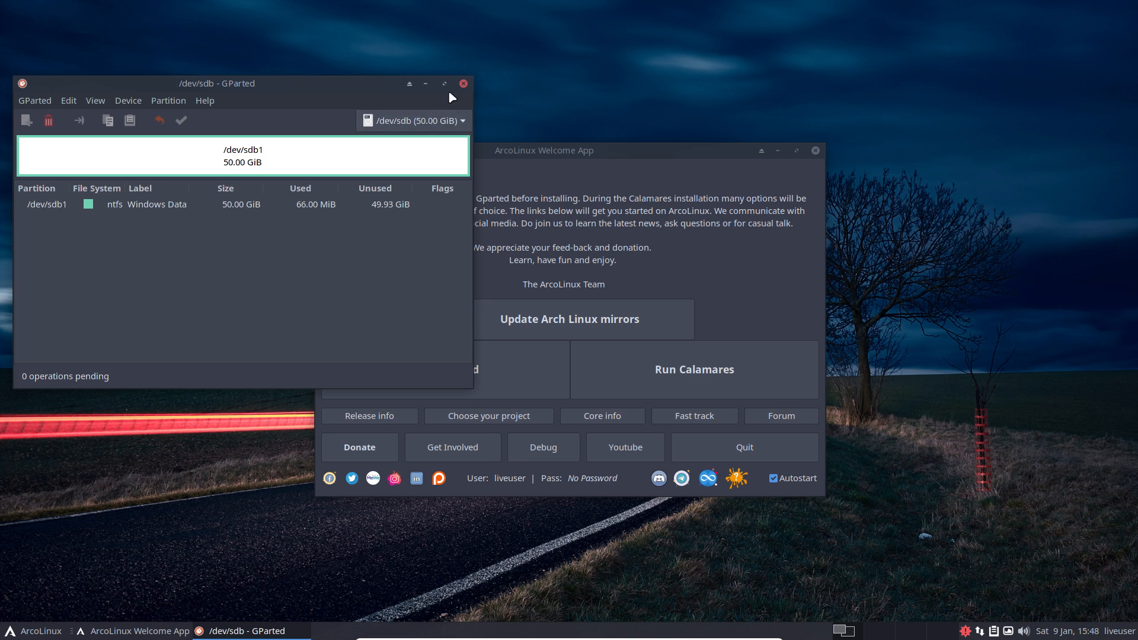
{"action": "left_click", "coordinate": [463, 83]}
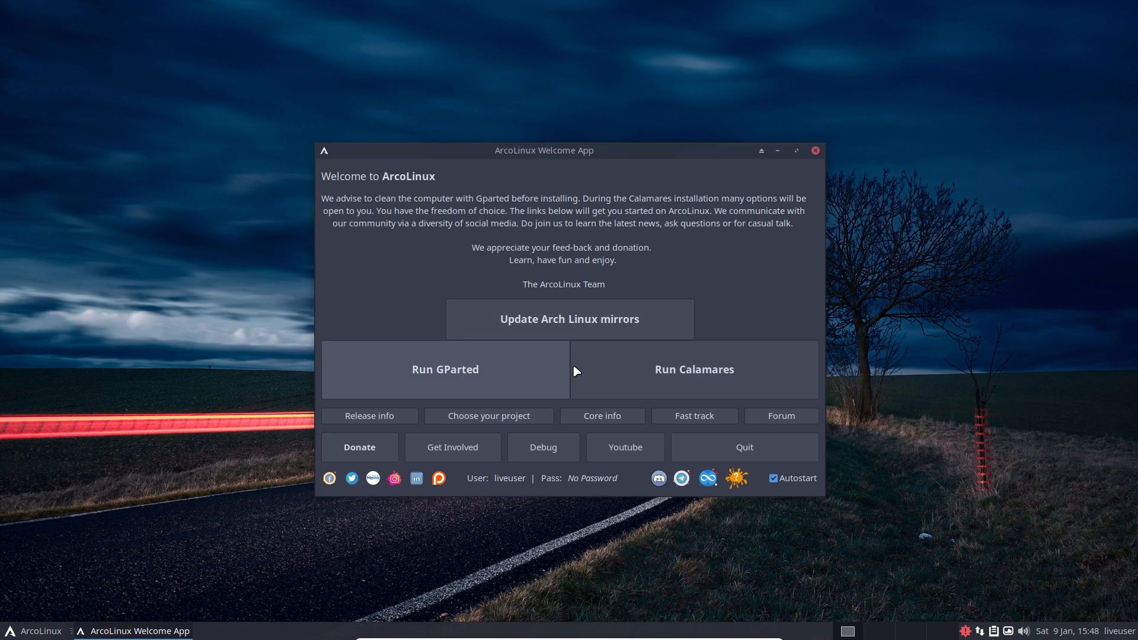
Step: Relaunch the installer and advance past the package selection and ArcoLinux Dev pages
{"action": "left_click", "coordinate": [683, 374]}
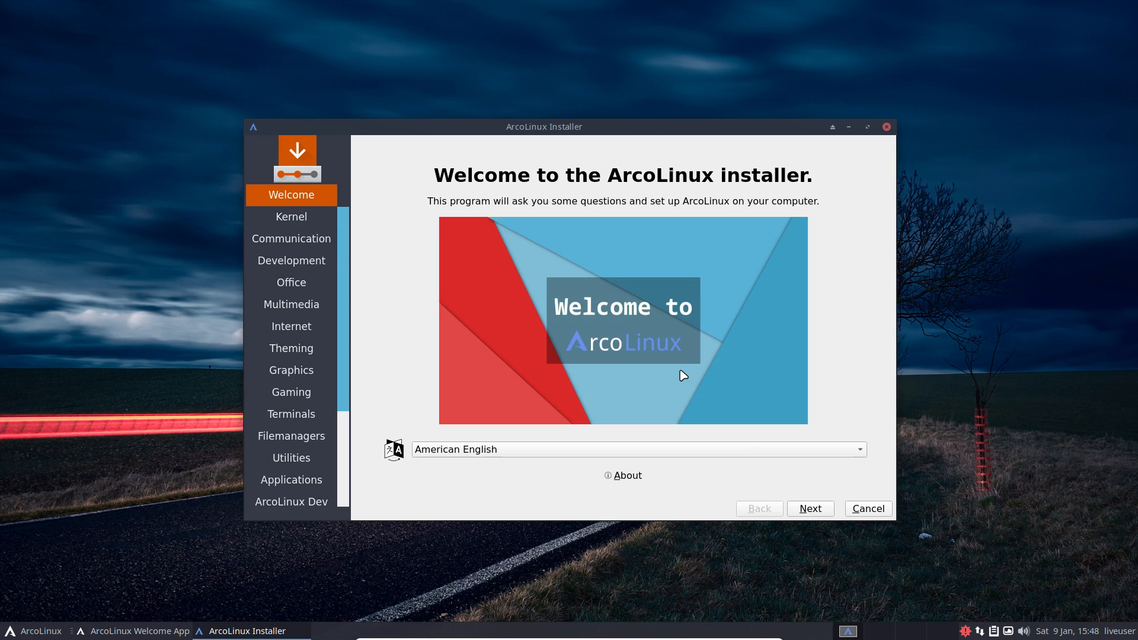
{"action": "left_click", "coordinate": [807, 509]}
{"action": "left_click", "coordinate": [807, 509]}
{"action": "left_click", "coordinate": [807, 510]}
{"action": "left_click", "coordinate": [807, 509]}
{"action": "left_click", "coordinate": [807, 510]}
{"action": "left_click", "coordinate": [807, 510]}
{"action": "left_click", "coordinate": [807, 510]}
{"action": "left_click", "coordinate": [807, 510]}
{"action": "left_click", "coordinate": [807, 509]}
{"action": "left_click", "coordinate": [807, 510]}
{"action": "left_click", "coordinate": [807, 509]}
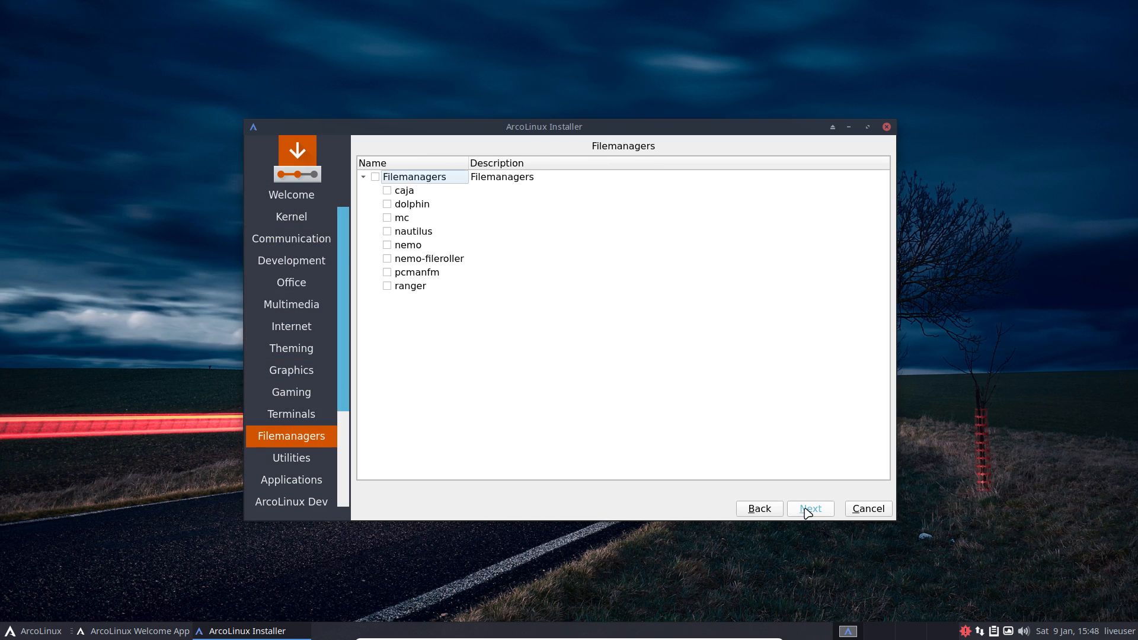
{"action": "left_click", "coordinate": [806, 510]}
{"action": "left_click", "coordinate": [807, 510]}
{"action": "left_click", "coordinate": [807, 509]}
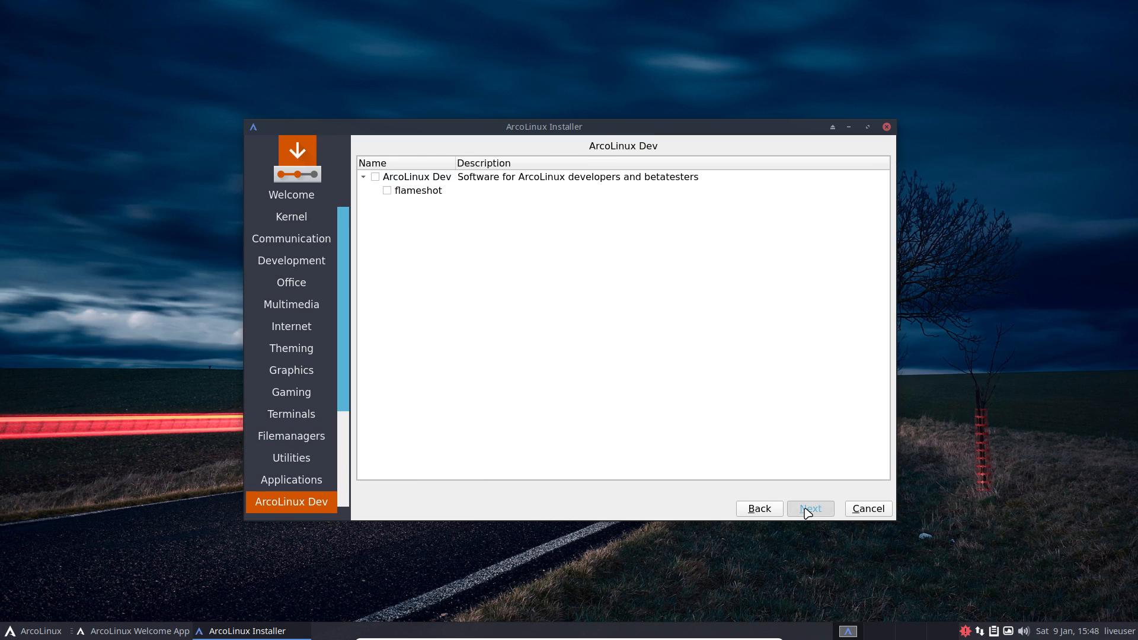
{"action": "left_click", "coordinate": [807, 509]}
{"action": "left_click", "coordinate": [807, 509]}
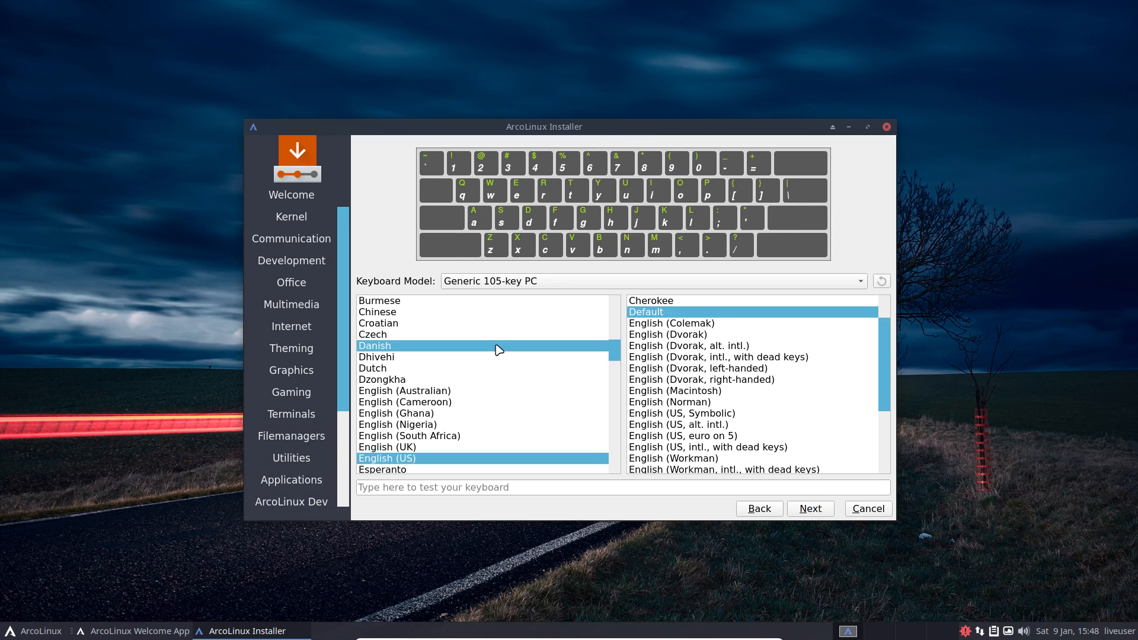
Step: Select the Belgian keyboard layout and continue to disk partitioning
{"action": "scroll", "coordinate": [498, 348], "scroll_direction": "up", "scroll_amount": 2}
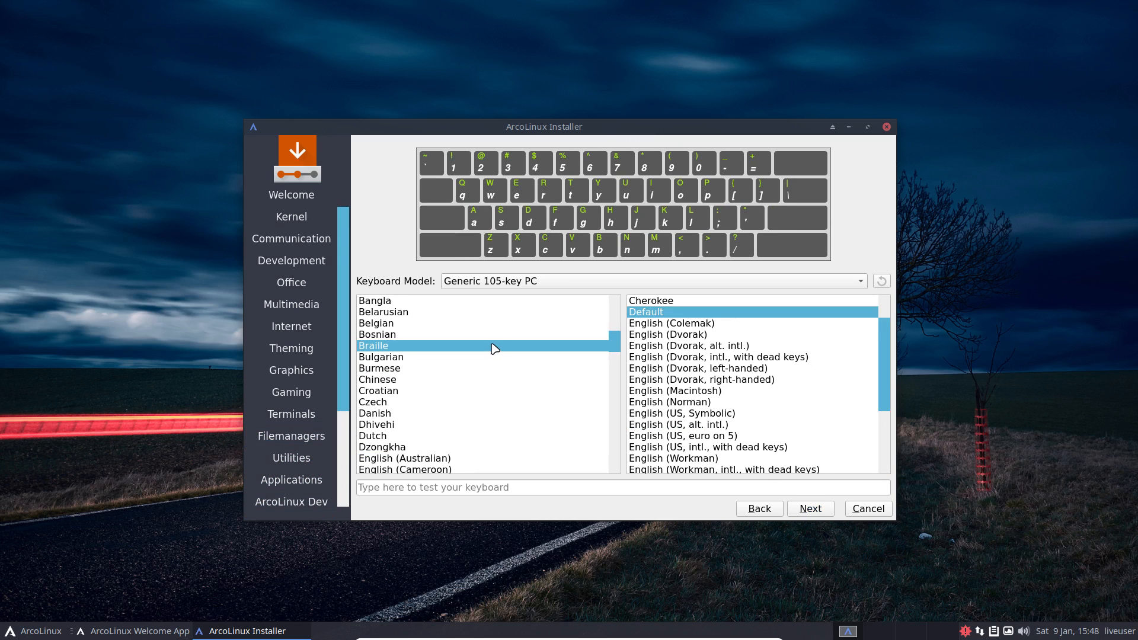
{"action": "left_click", "coordinate": [409, 324]}
{"action": "left_click", "coordinate": [807, 508]}
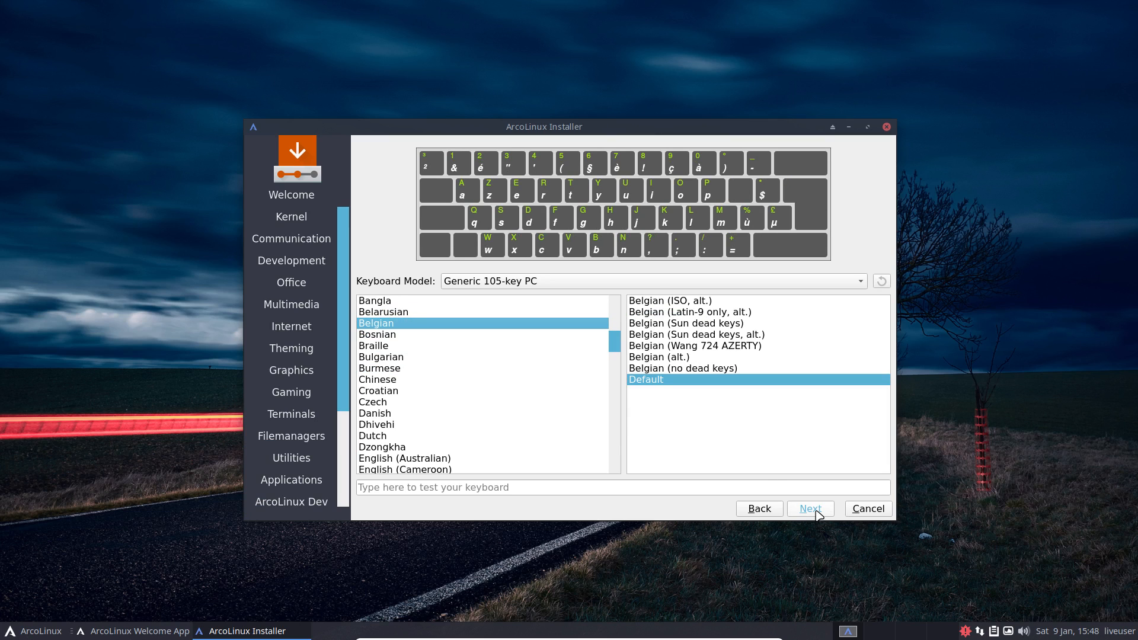
Step: Choose Manual partitioning and view the 50 GiB /dev/sdb in the storage device list
{"action": "left_click", "coordinate": [456, 209]}
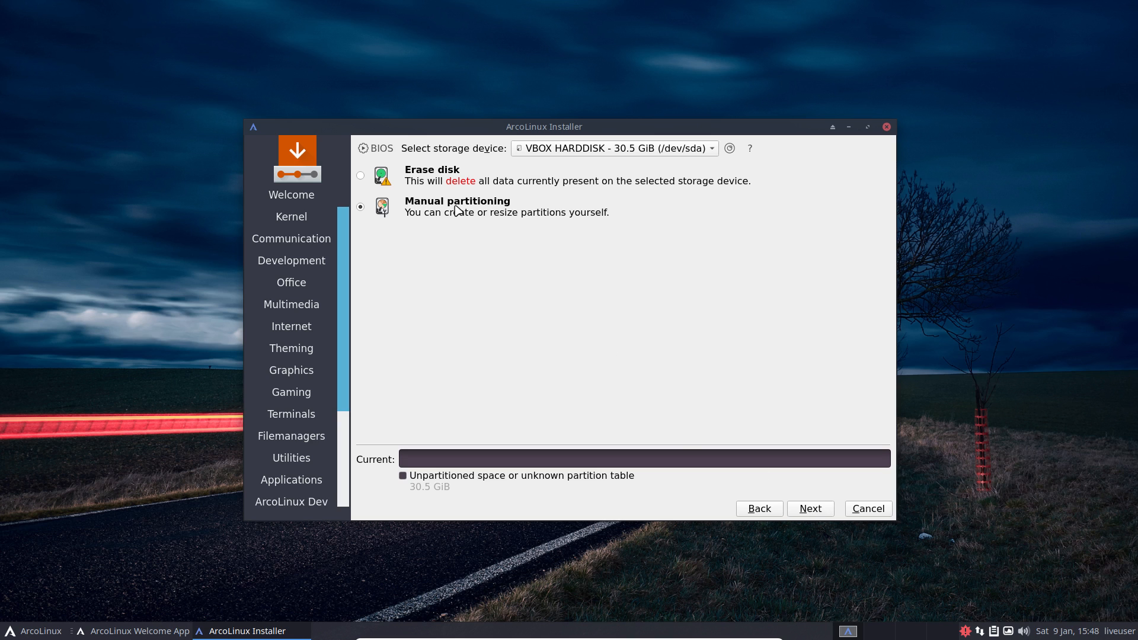
{"action": "left_click", "coordinate": [801, 509]}
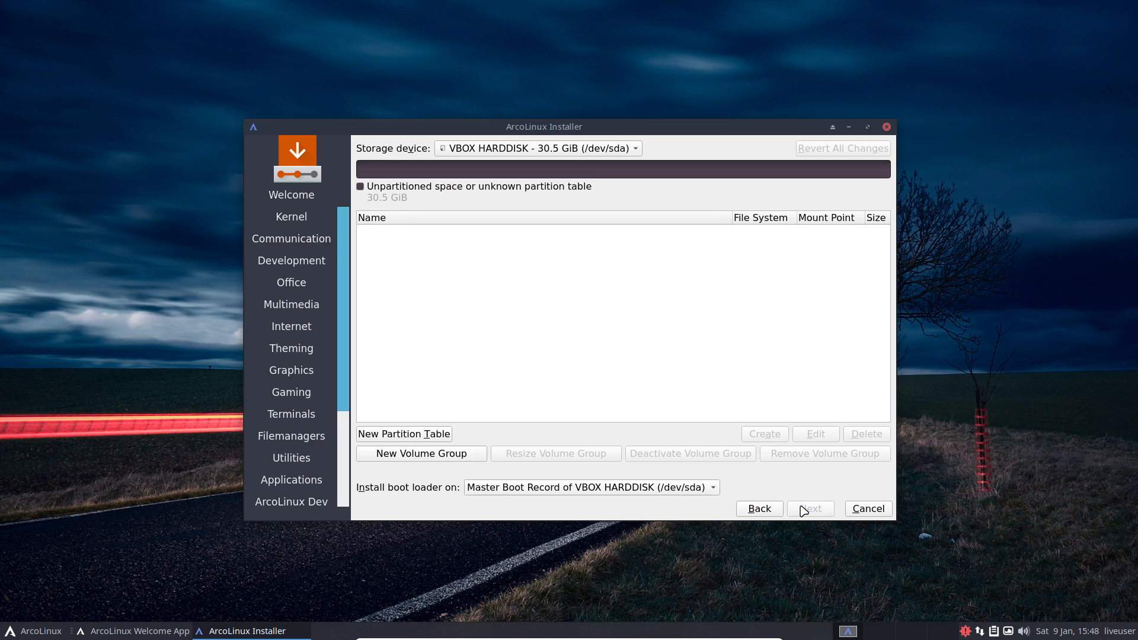
{"action": "left_click", "coordinate": [591, 149]}
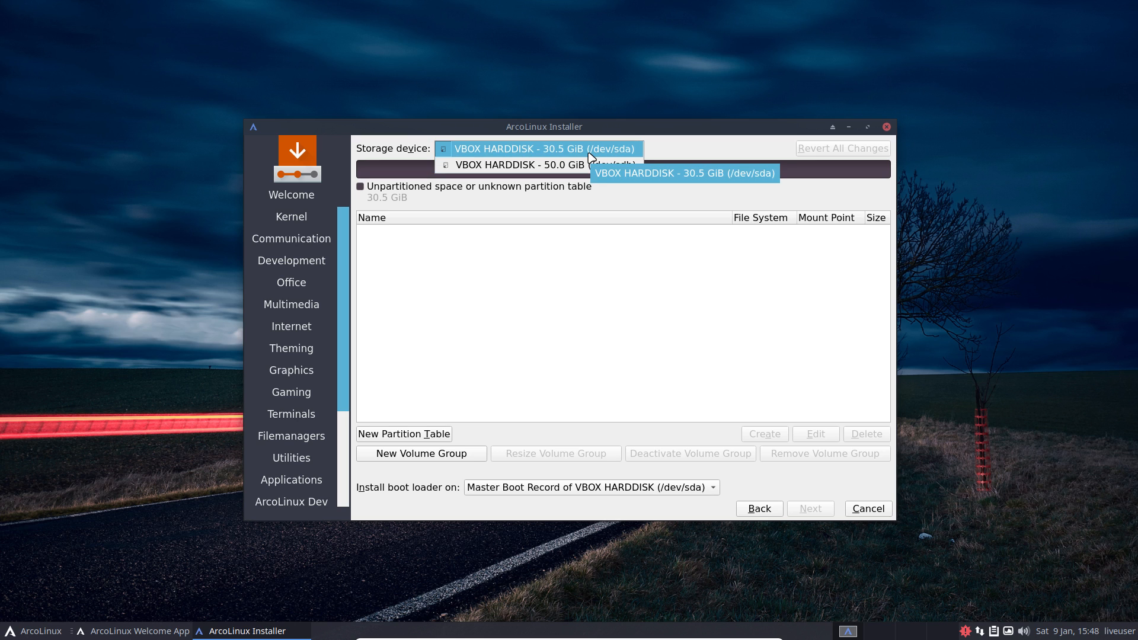
{"action": "left_click", "coordinate": [589, 154]}
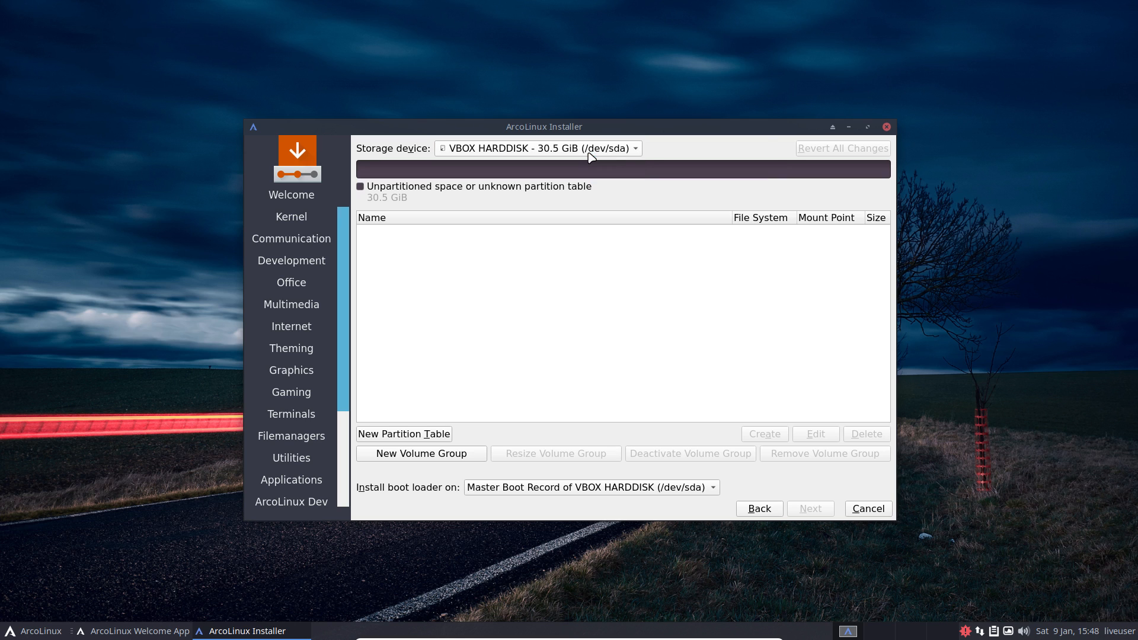
{"action": "left_click", "coordinate": [589, 153]}
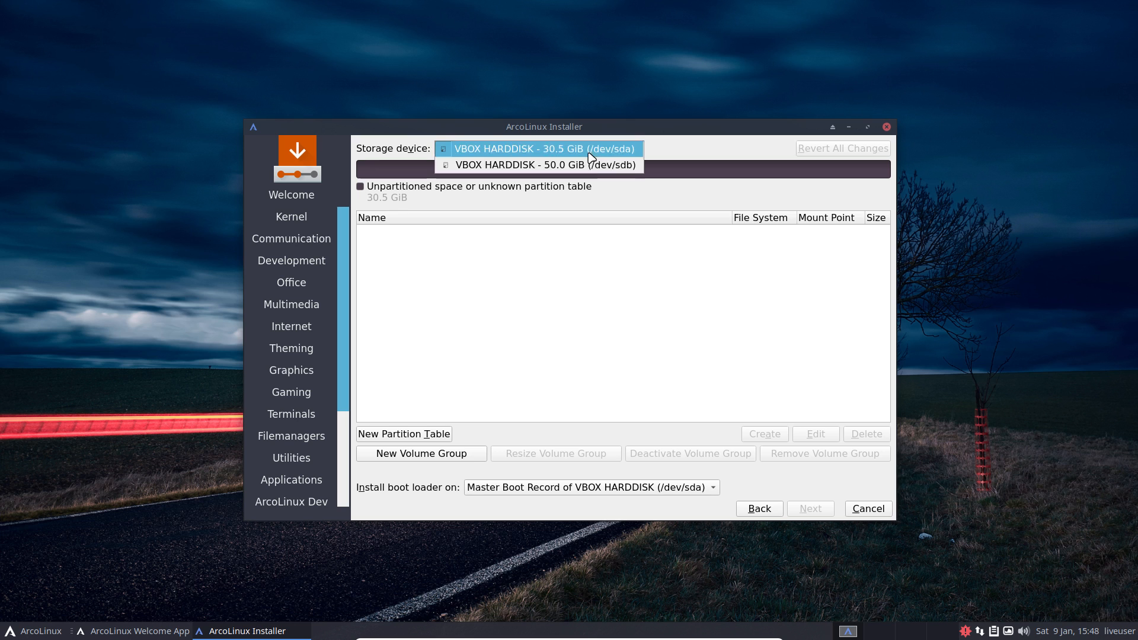
{"action": "left_click", "coordinate": [596, 166]}
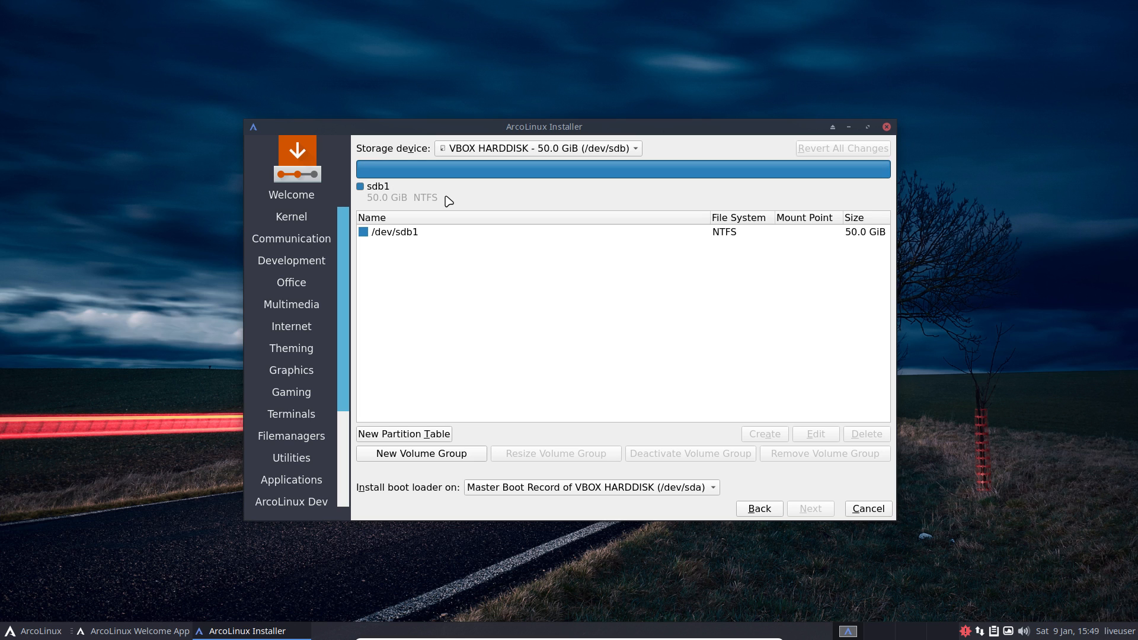
Step: Switch back to the 30.5 GiB /dev/sda and open New Partition Table with MBR
{"action": "left_click", "coordinate": [498, 149]}
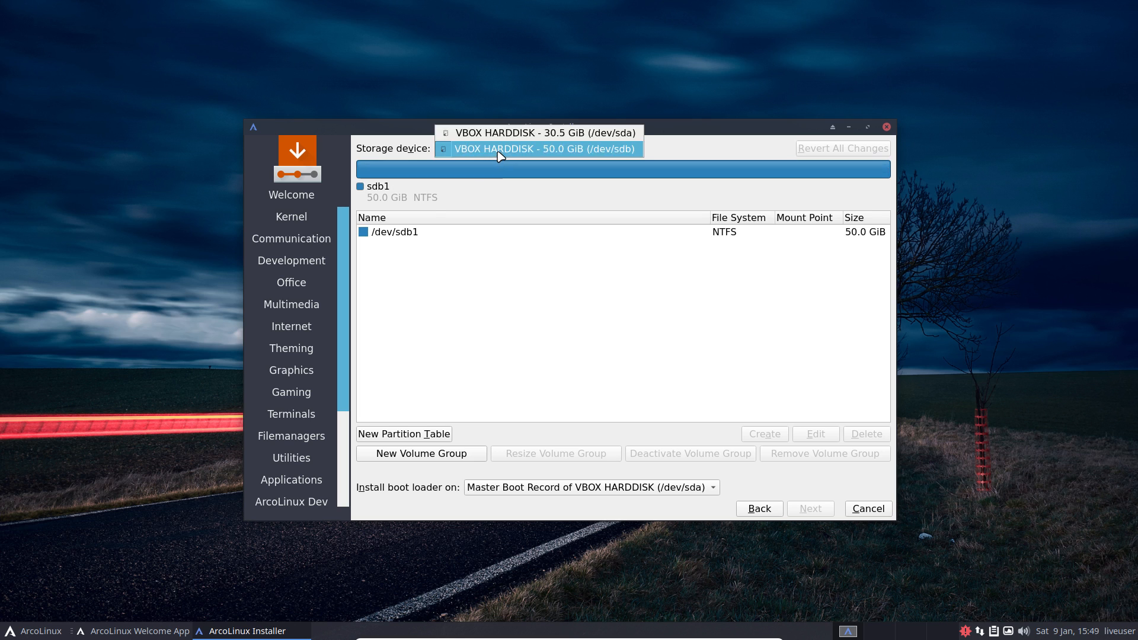
{"action": "left_click", "coordinate": [536, 135]}
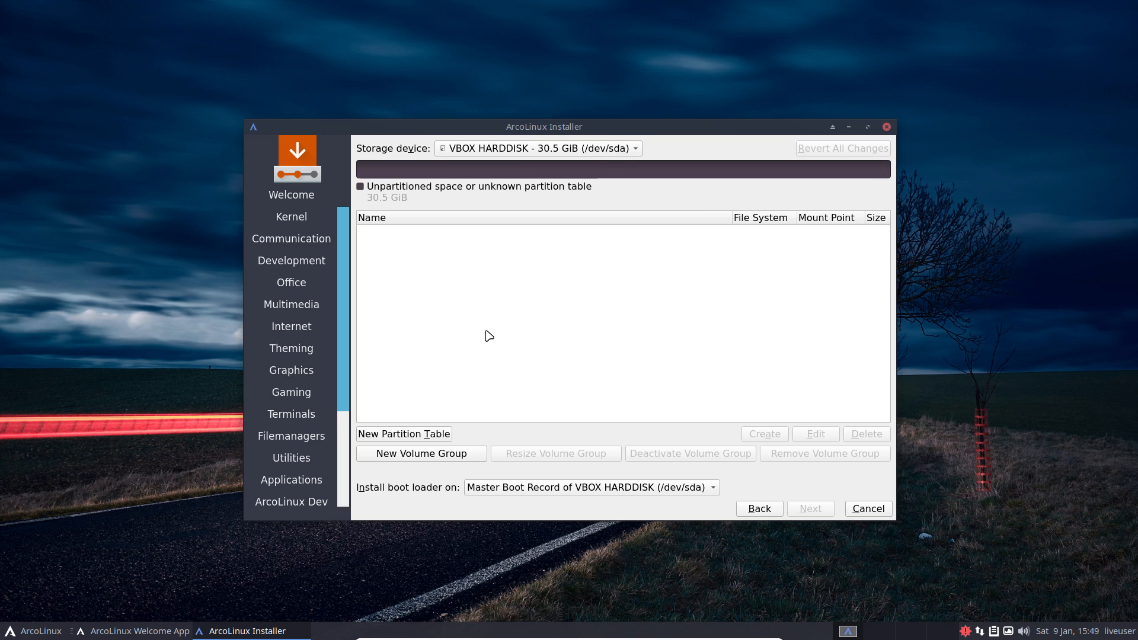
{"action": "left_click", "coordinate": [442, 437]}
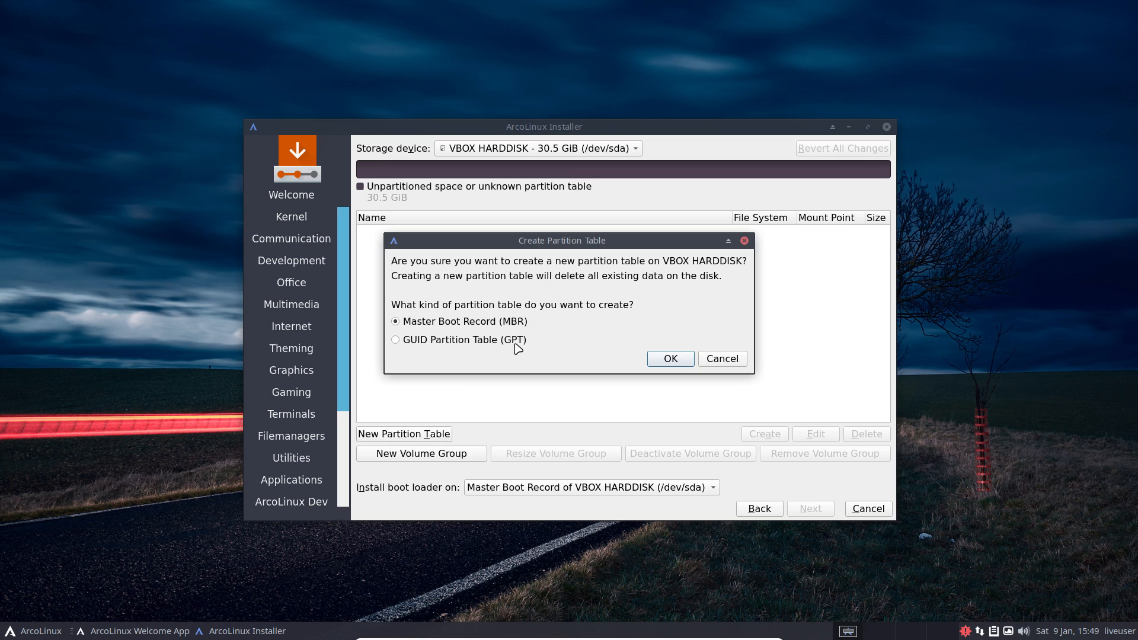
Step: Create one ext4 root (/) partition on /dev/sda's MBR table, keeping the boot loader on its MBR
{"action": "left_click", "coordinate": [670, 359]}
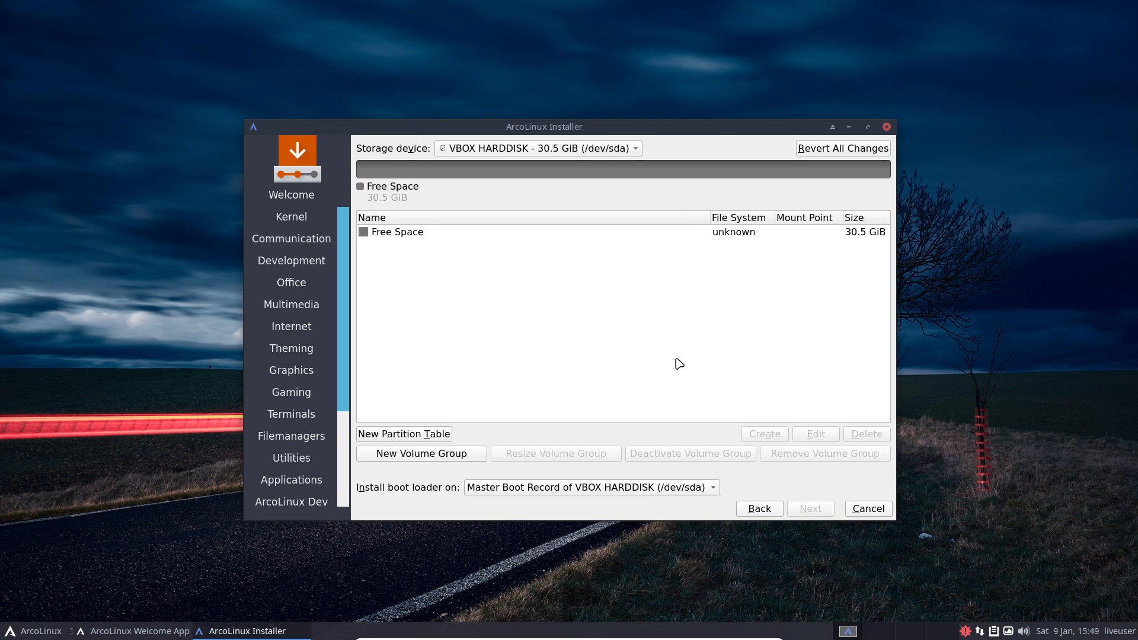
{"action": "left_click", "coordinate": [614, 233]}
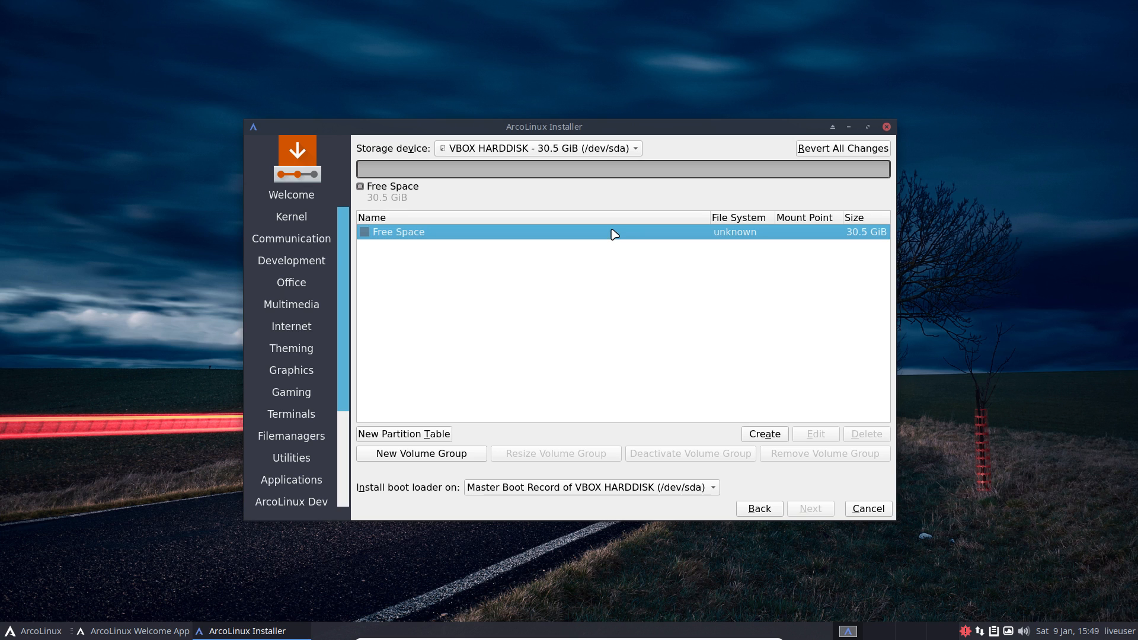
{"action": "left_click", "coordinate": [764, 435]}
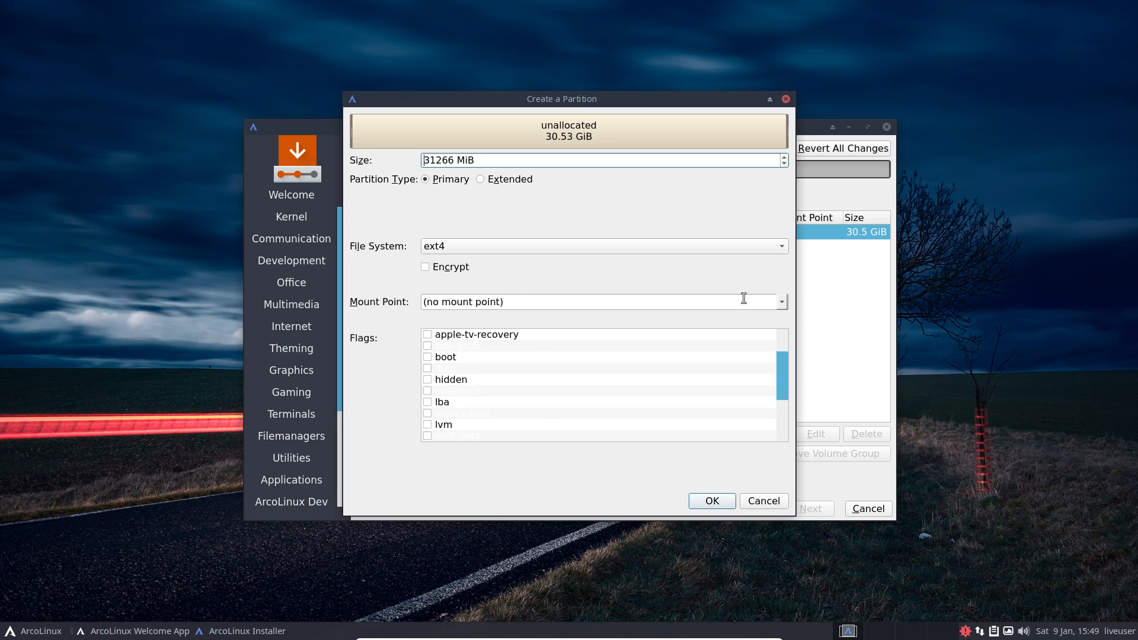
{"action": "left_click", "coordinate": [784, 302]}
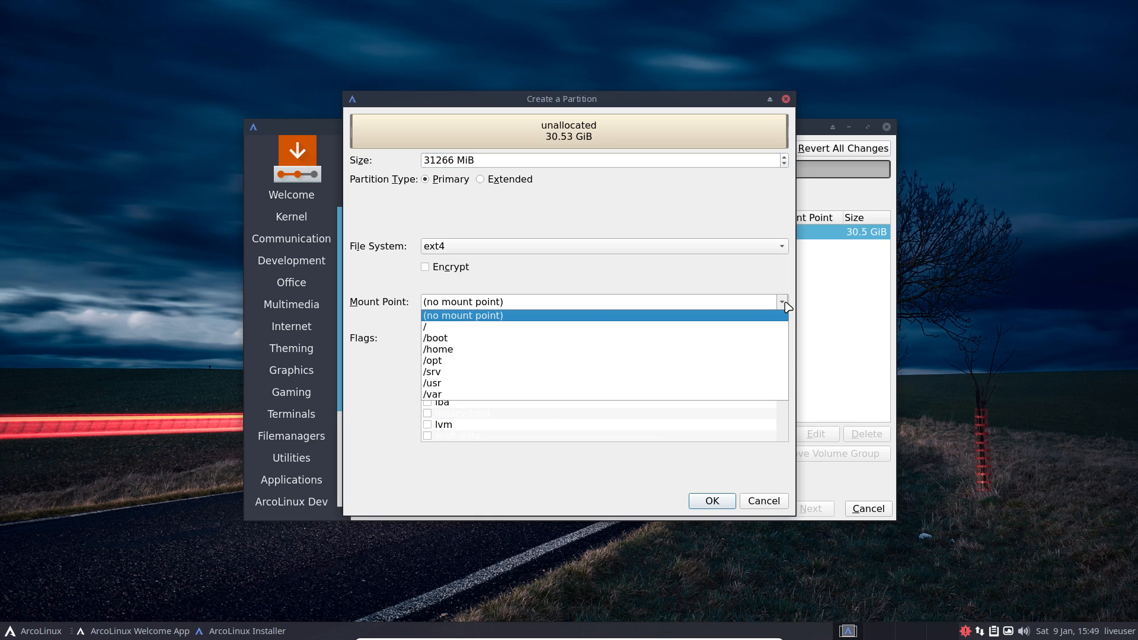
{"action": "left_click", "coordinate": [583, 328]}
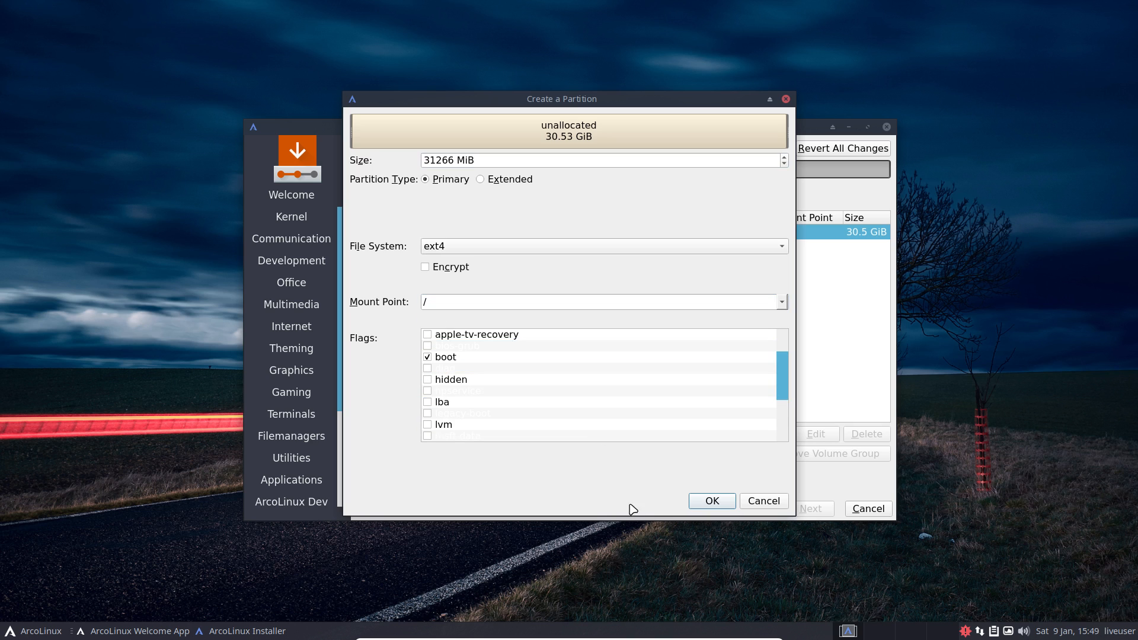
{"action": "left_click", "coordinate": [711, 501]}
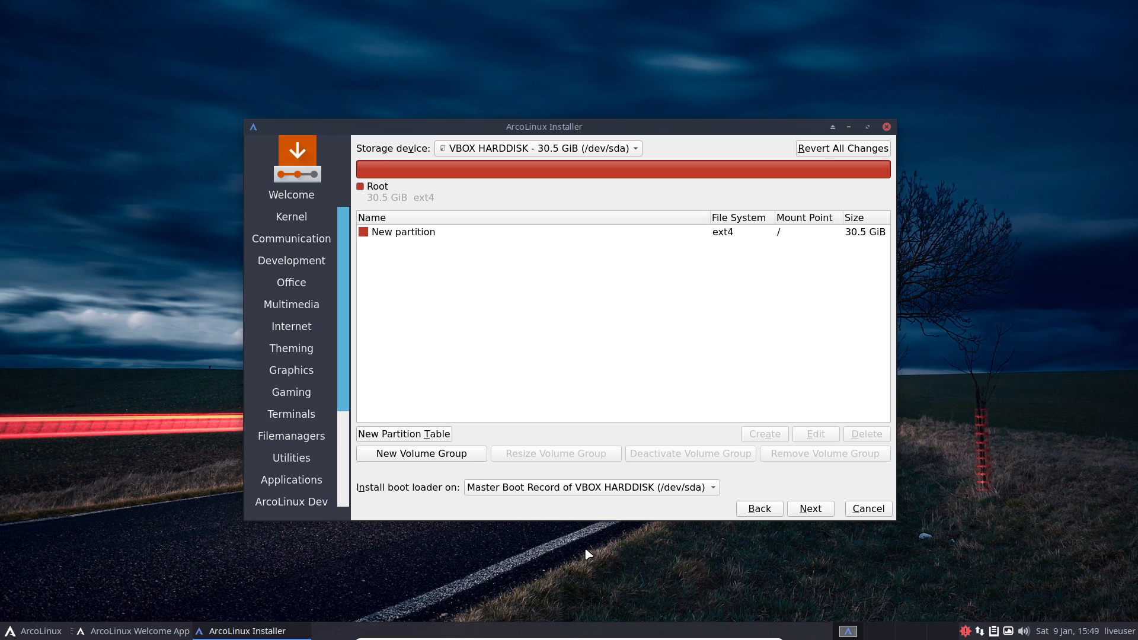
{"action": "left_click", "coordinate": [684, 488]}
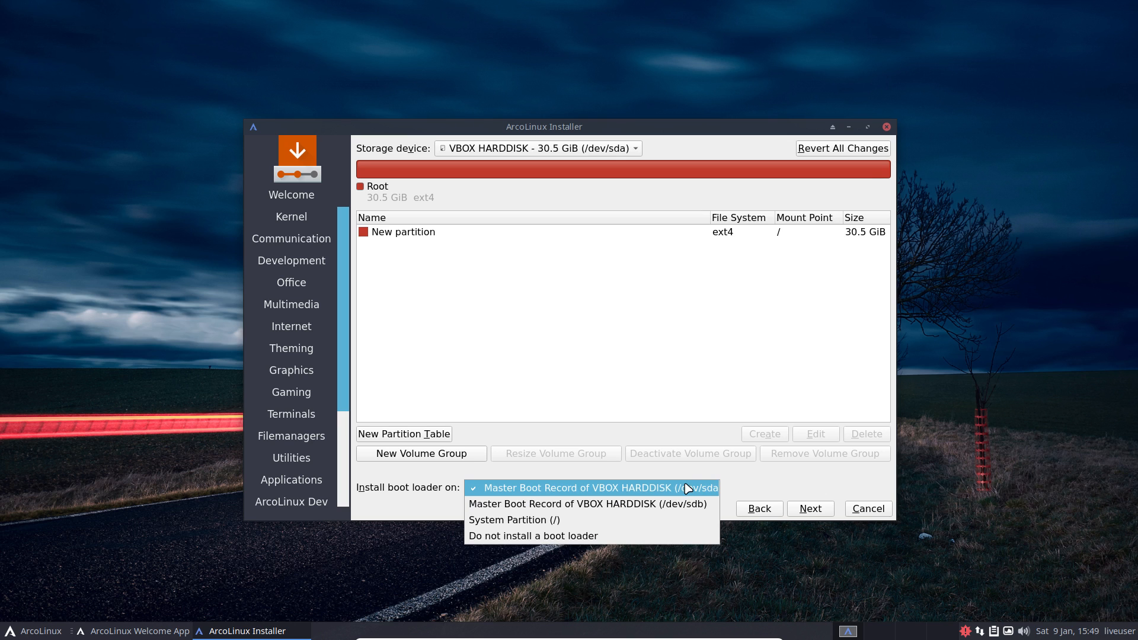
{"action": "left_click", "coordinate": [734, 488]}
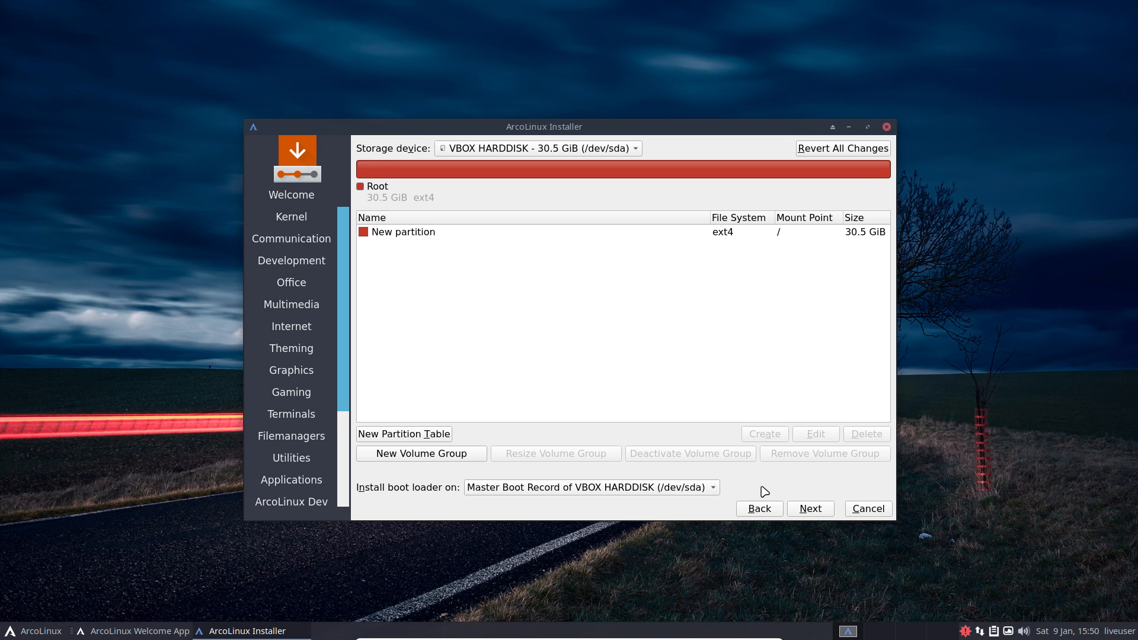
Step: Dismiss the GPT on BIOS notice and enter the user's name, login and password
{"action": "left_click", "coordinate": [817, 509]}
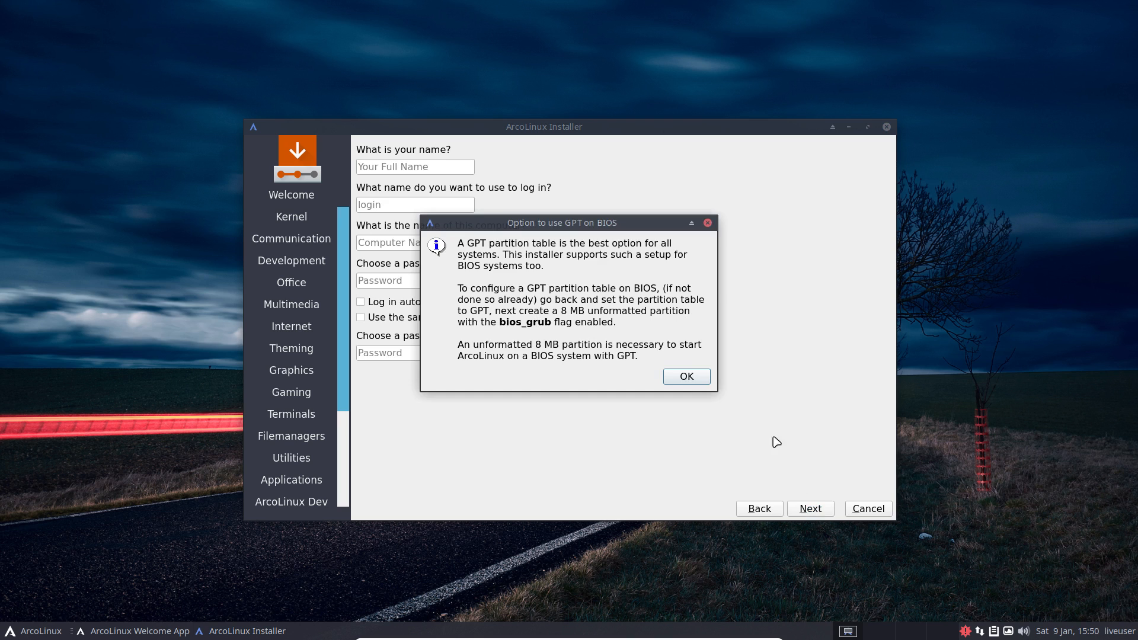
{"action": "left_click", "coordinate": [688, 377]}
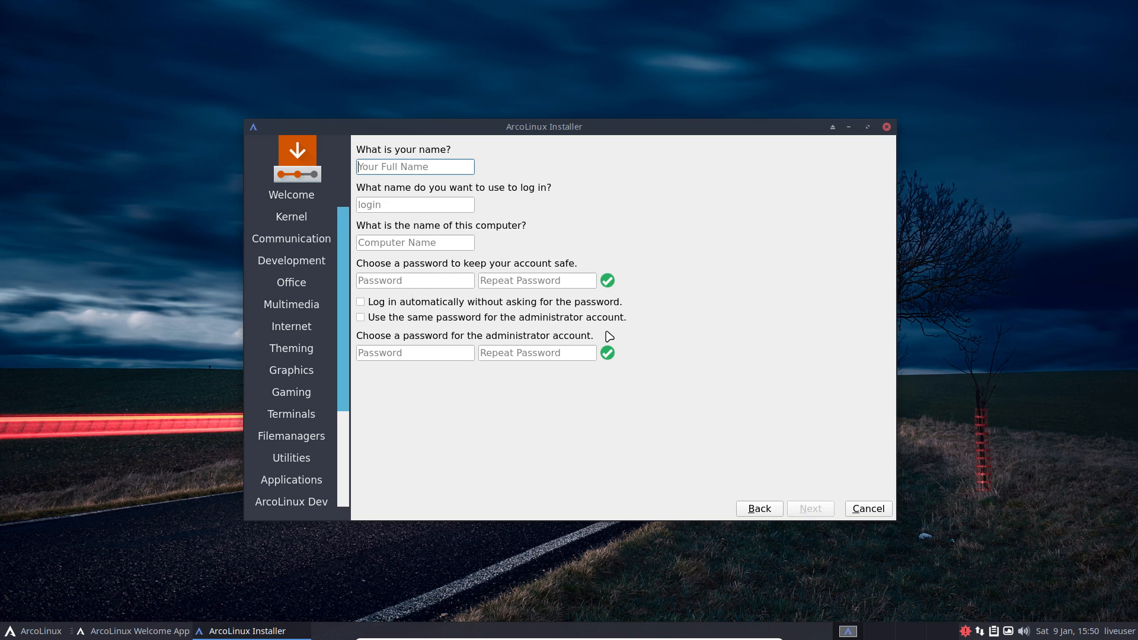
{"action": "key", "text": "Tab"}
{"action": "key", "text": "Tab"}
{"action": "key", "text": "Tab"}
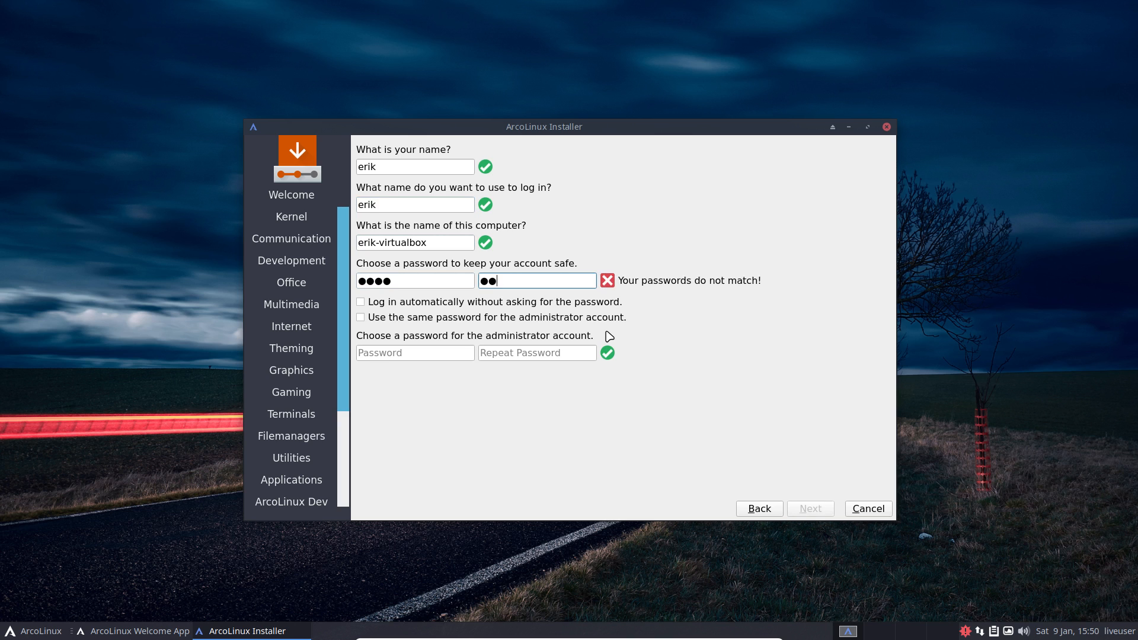
Step: Enable automatic login and reuse the same password for the administrator, then continue
{"action": "key", "text": "Tab"}
{"action": "key", "text": "space"}
{"action": "key", "text": "Tab"}
{"action": "key", "text": "space"}
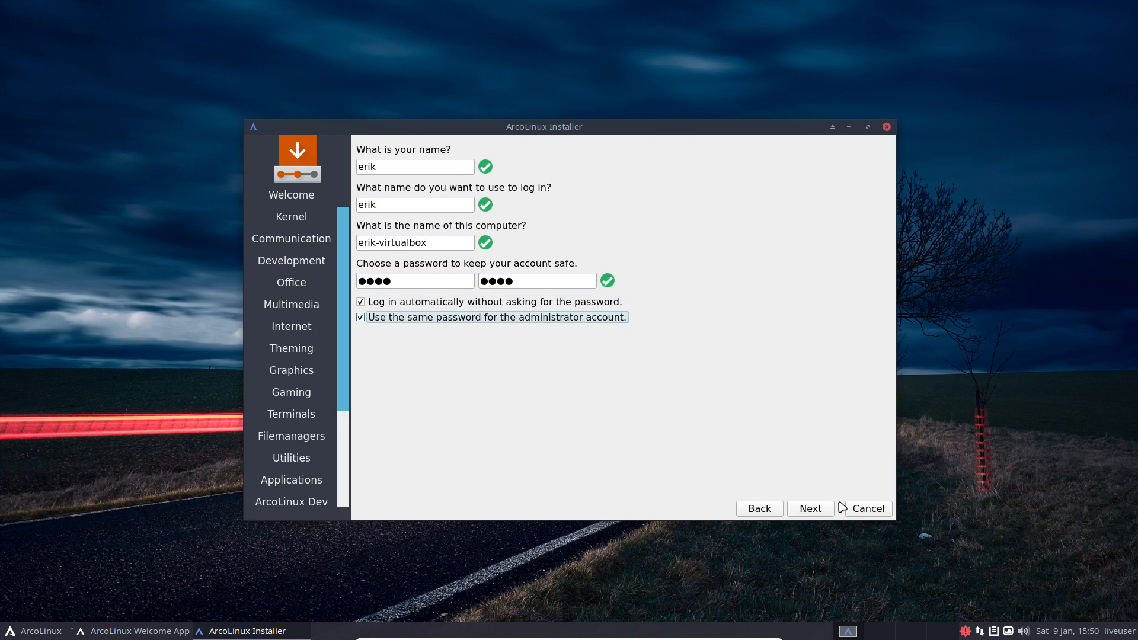
{"action": "left_click", "coordinate": [812, 509]}
Step: Run the installation from the summary page, then finish with 'Restart now' checked
{"action": "left_click", "coordinate": [812, 508]}
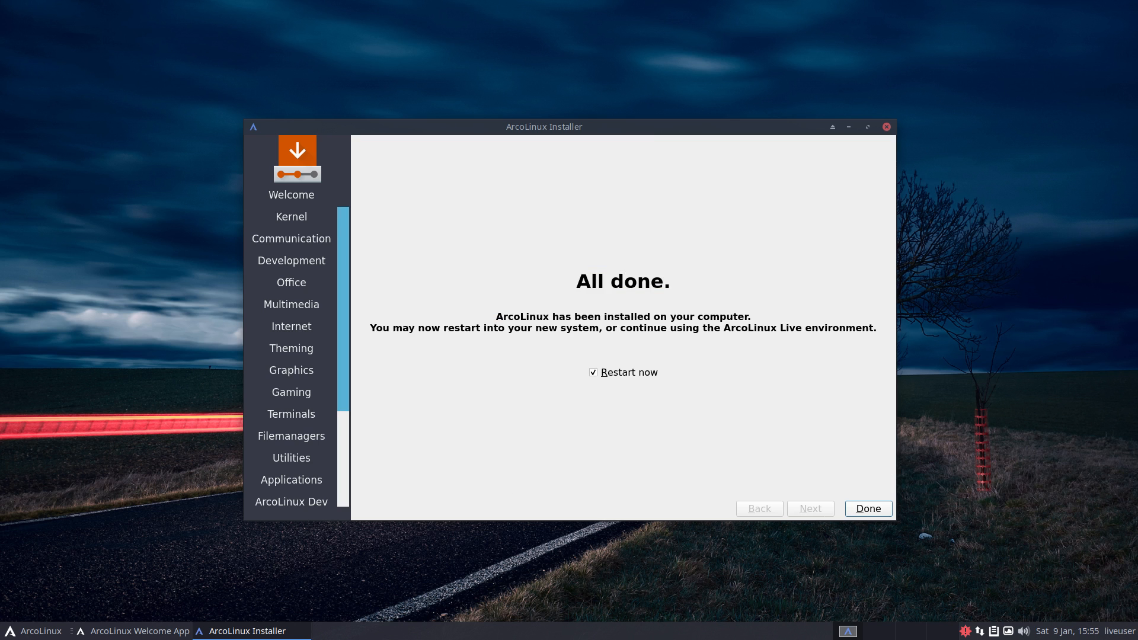
{"action": "left_click", "coordinate": [866, 509]}
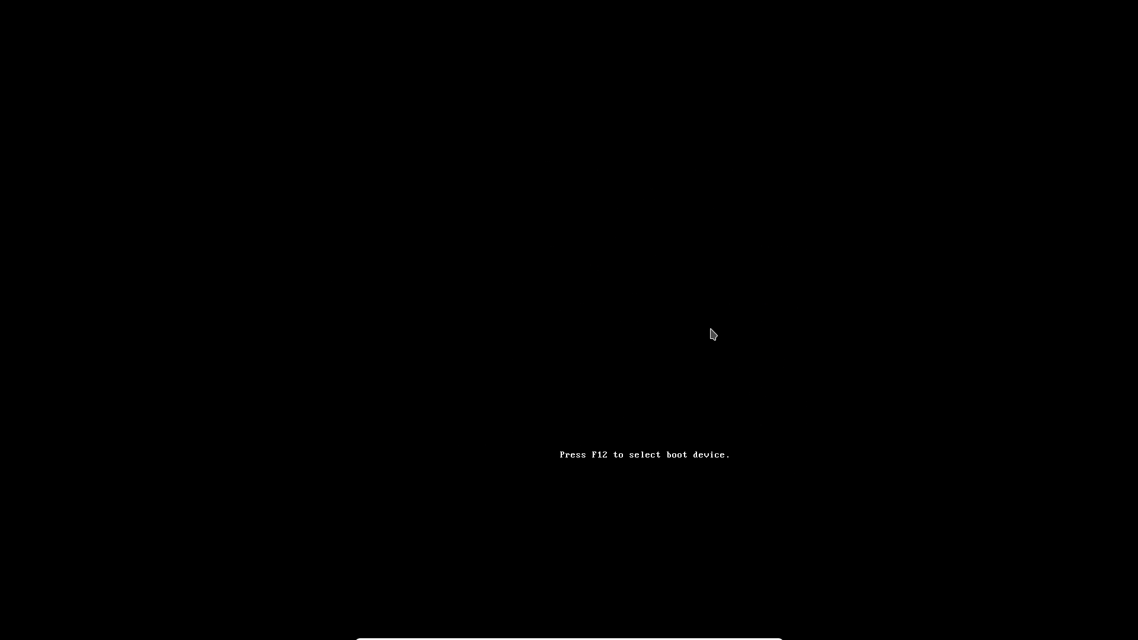
Step: Boot the installed ArcoLinux via 'Boot existing OS' and GRUB, then quit the Welcome App
{"action": "key", "text": "Down"}
{"action": "key", "text": "Down"}
{"action": "key", "text": "Return"}
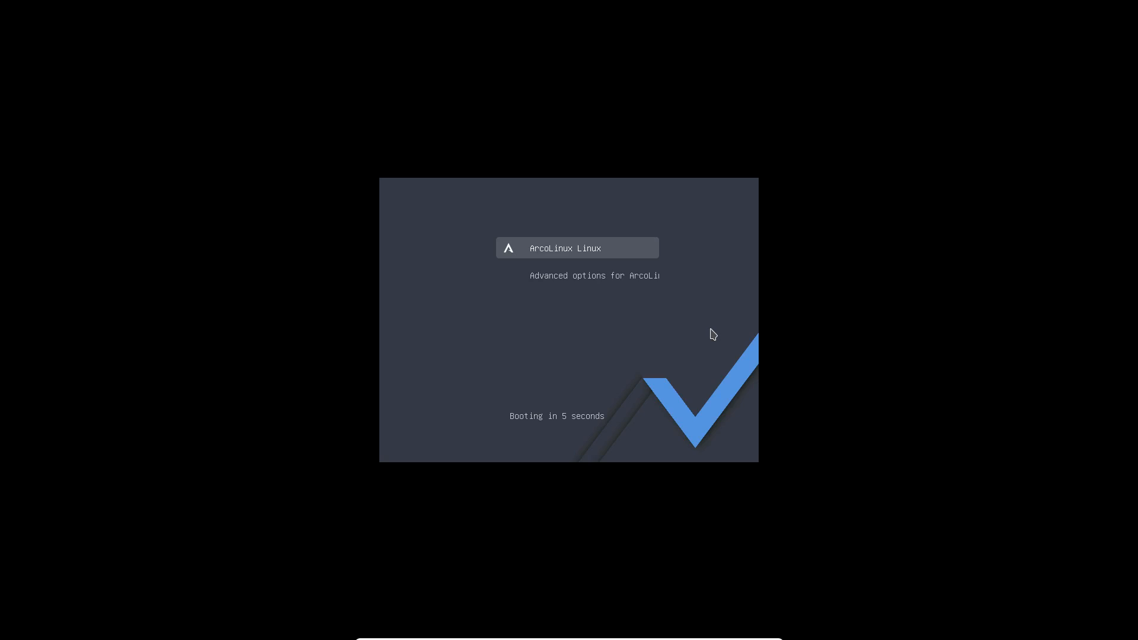
{"action": "key", "text": "Return"}
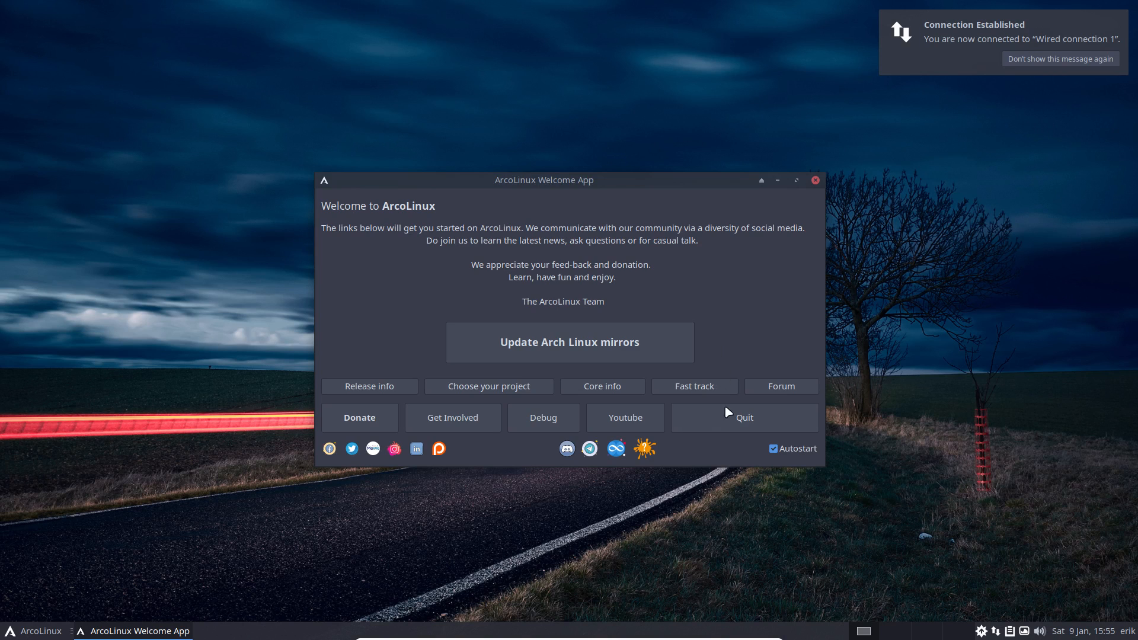
{"action": "left_click", "coordinate": [732, 423]}
Step: Open File Manager at the home folder, then launch Disks by searching 'diks' in the menu
{"action": "left_click", "coordinate": [46, 633]}
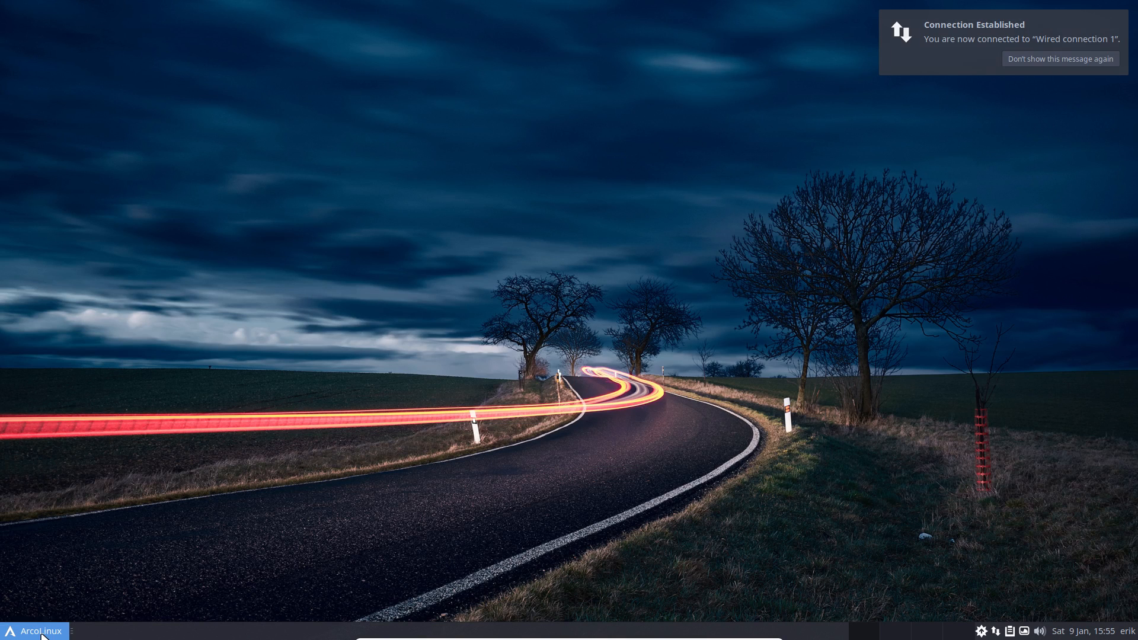
{"action": "left_click", "coordinate": [157, 398]}
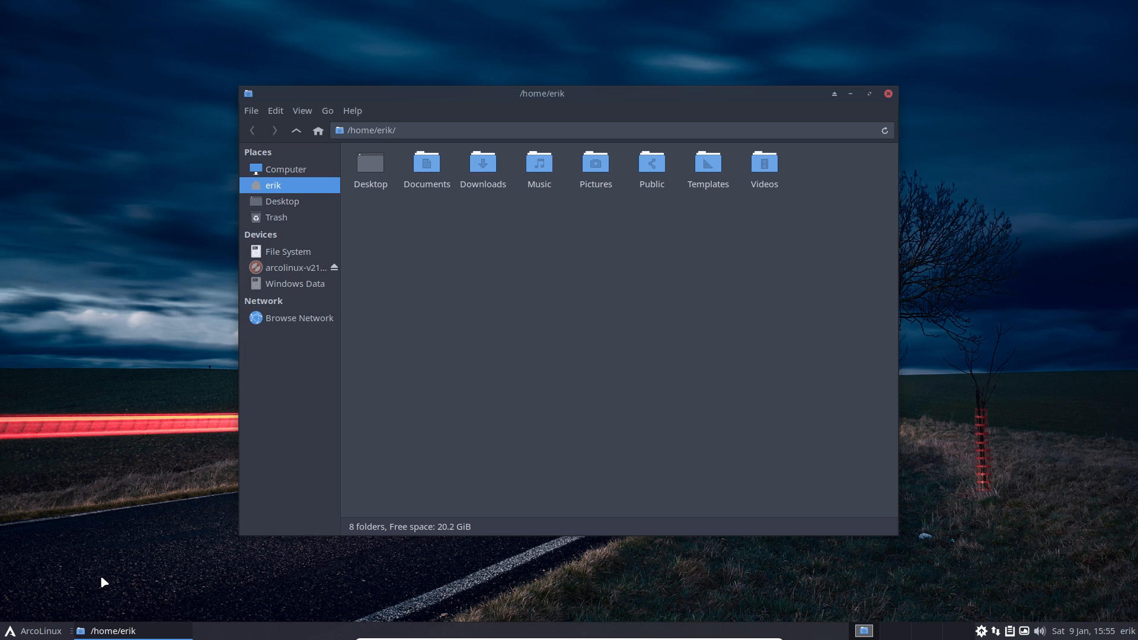
{"action": "left_click", "coordinate": [51, 632]}
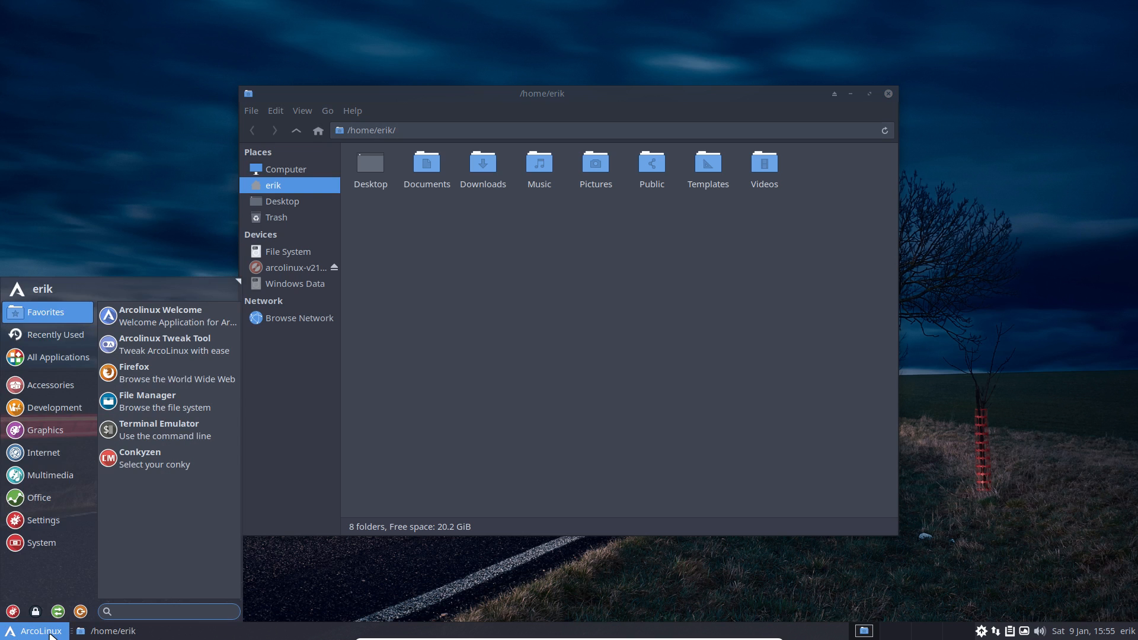
{"action": "type", "text": "diks"}
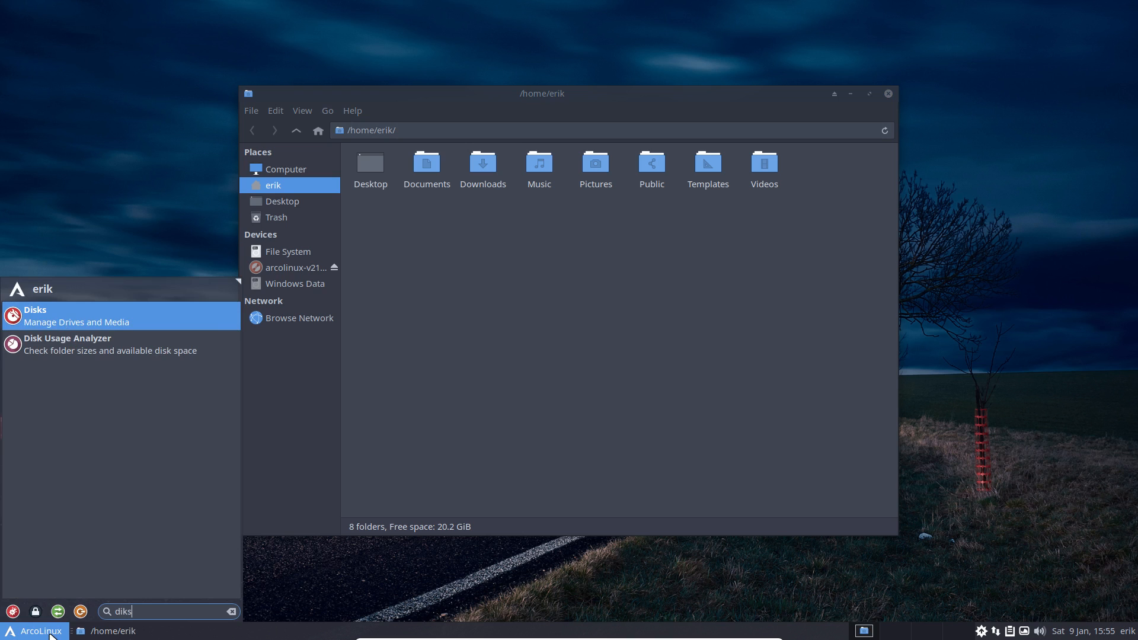
{"action": "key", "text": "Return"}
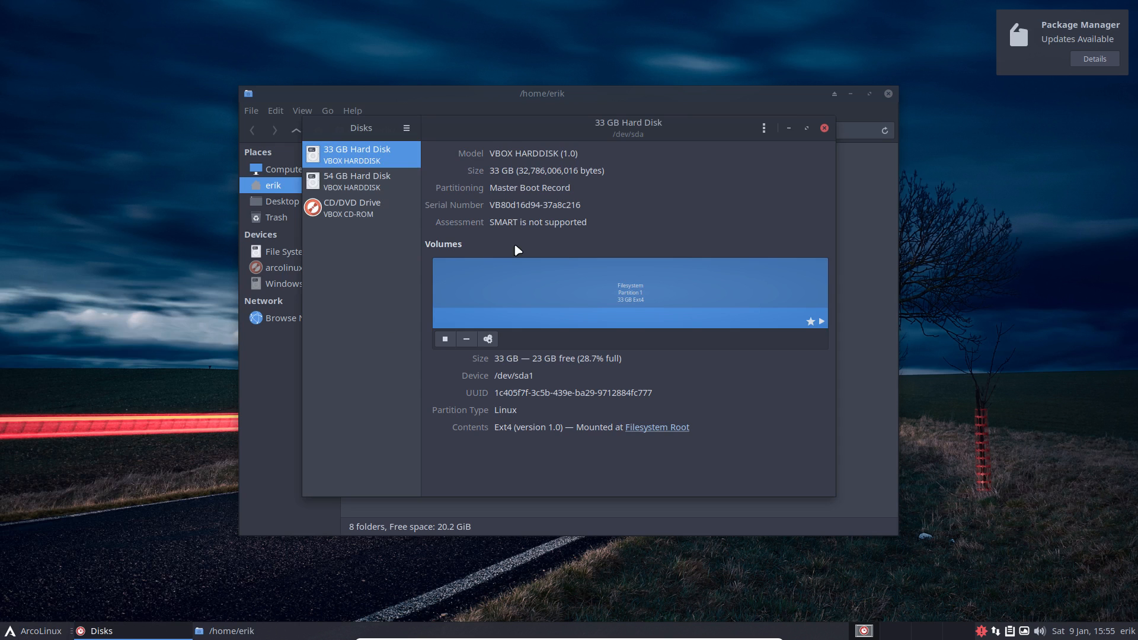
Step: Set Disks beside Thunar, cancel the Windows Data mount prompt, and select the 54 GB disk
{"action": "left_click_drag", "start_coordinate": [568, 125], "coordinate": [337, 50]}
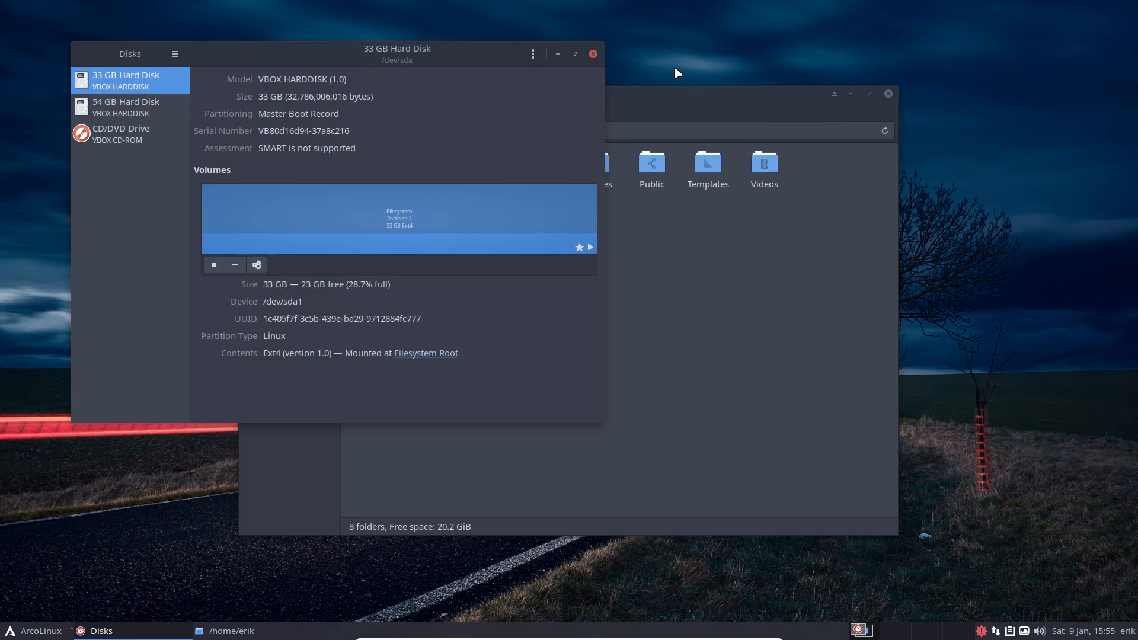
{"action": "left_click_drag", "start_coordinate": [674, 96], "coordinate": [890, 123]}
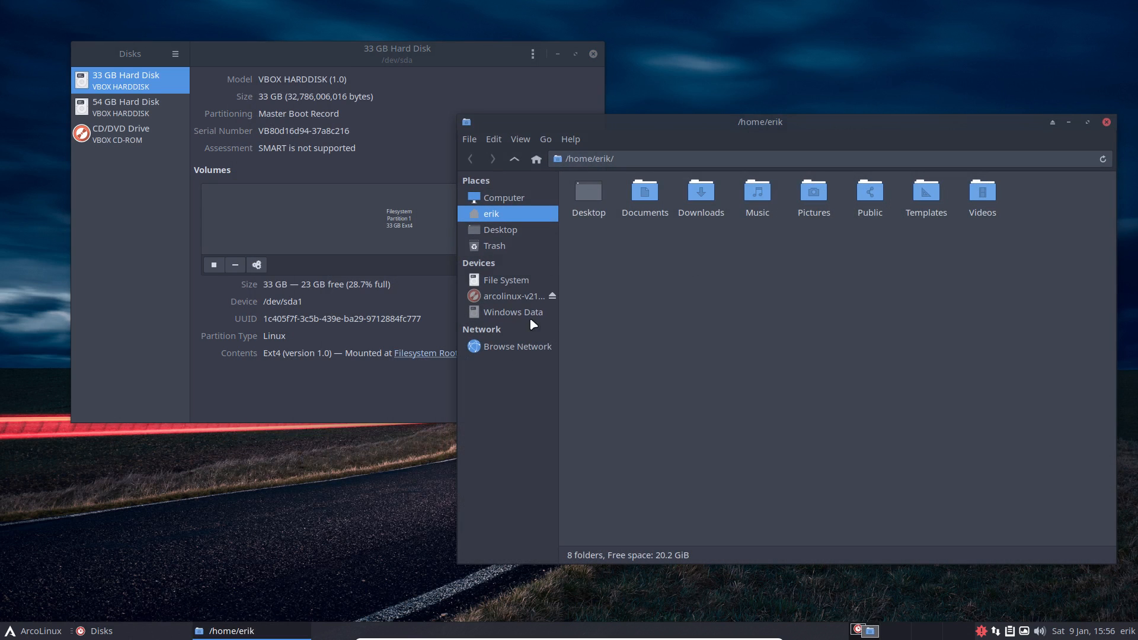
{"action": "left_click", "coordinate": [510, 312]}
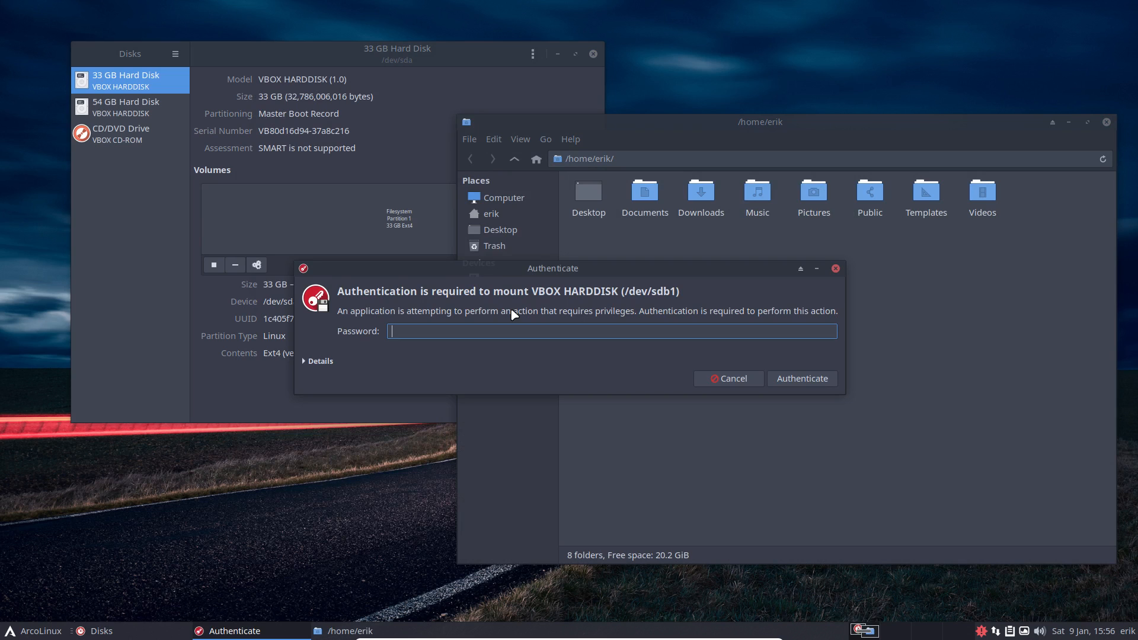
{"action": "left_click", "coordinate": [724, 381]}
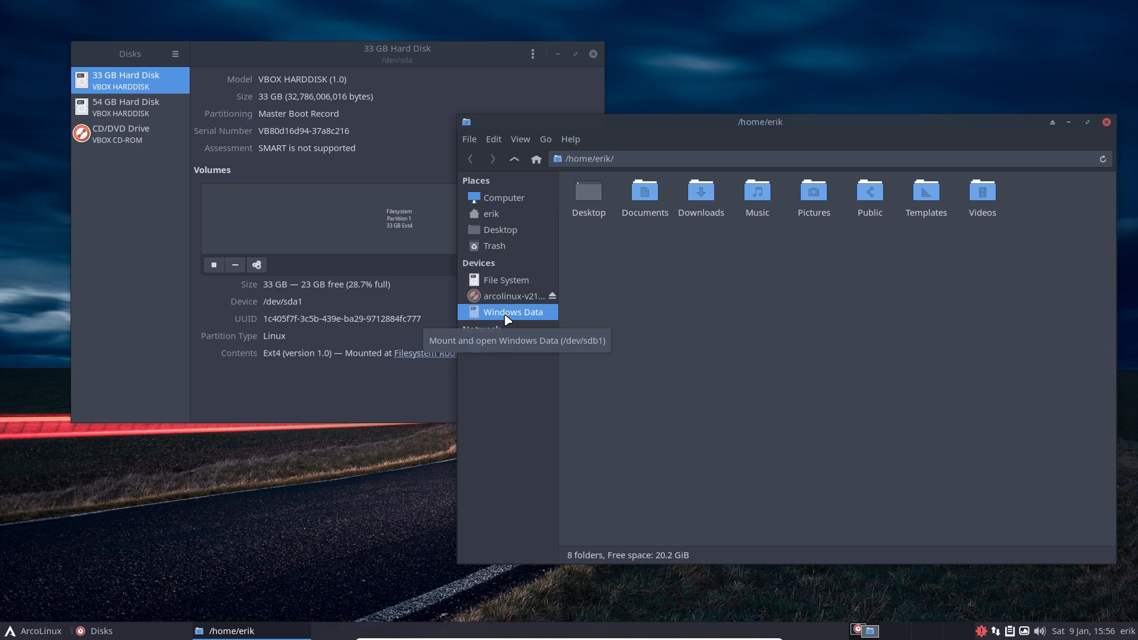
{"action": "left_click", "coordinate": [141, 107]}
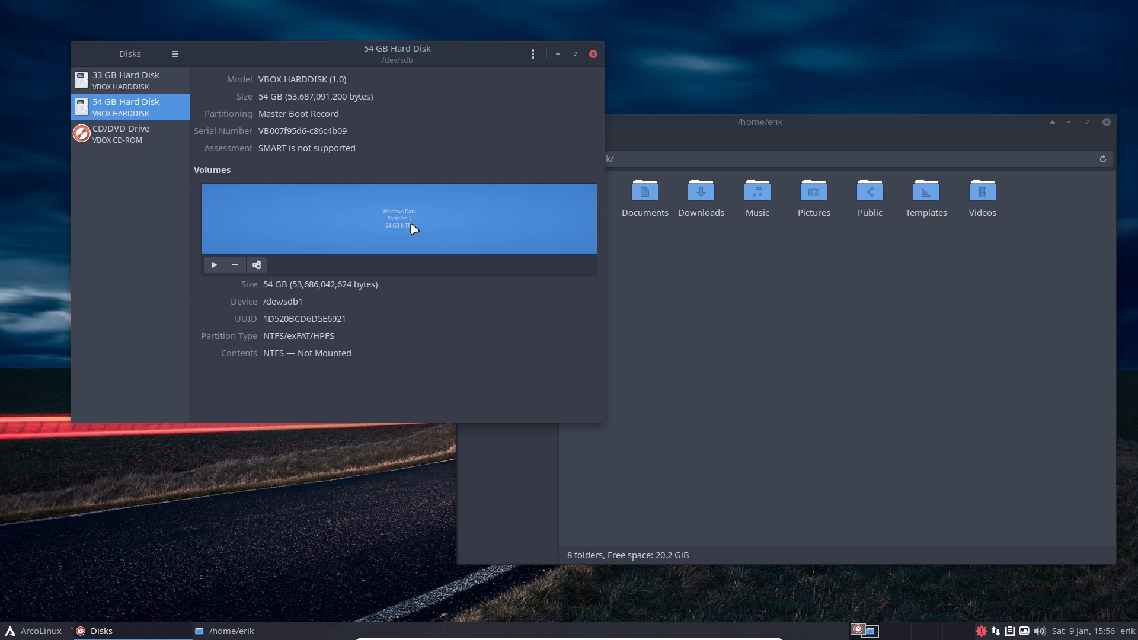
{"action": "left_click", "coordinate": [257, 266]}
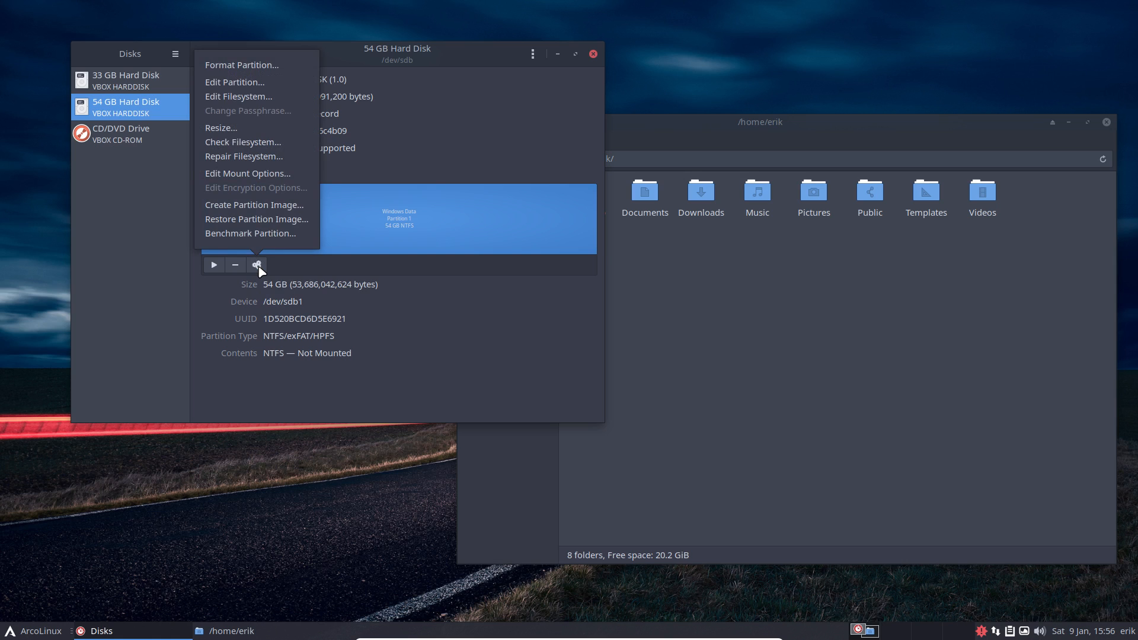
Step: Make Windows Data mount at startup on /mnt/Windows Data, identified by its LABEL
{"action": "left_click", "coordinate": [261, 176]}
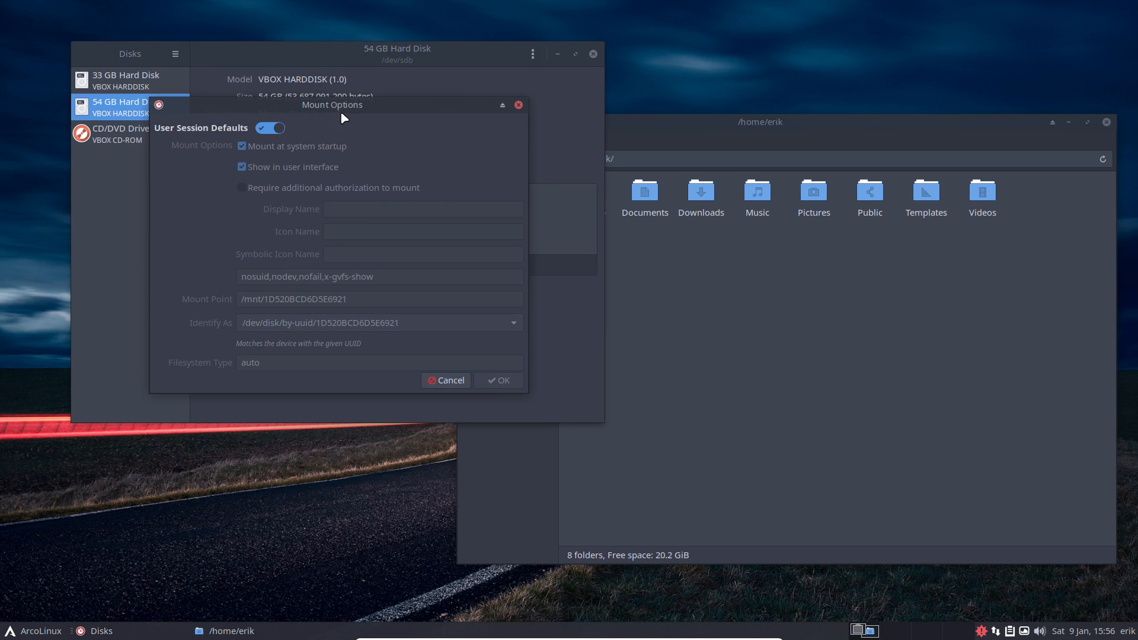
{"action": "left_click_drag", "start_coordinate": [341, 119], "coordinate": [574, 199]}
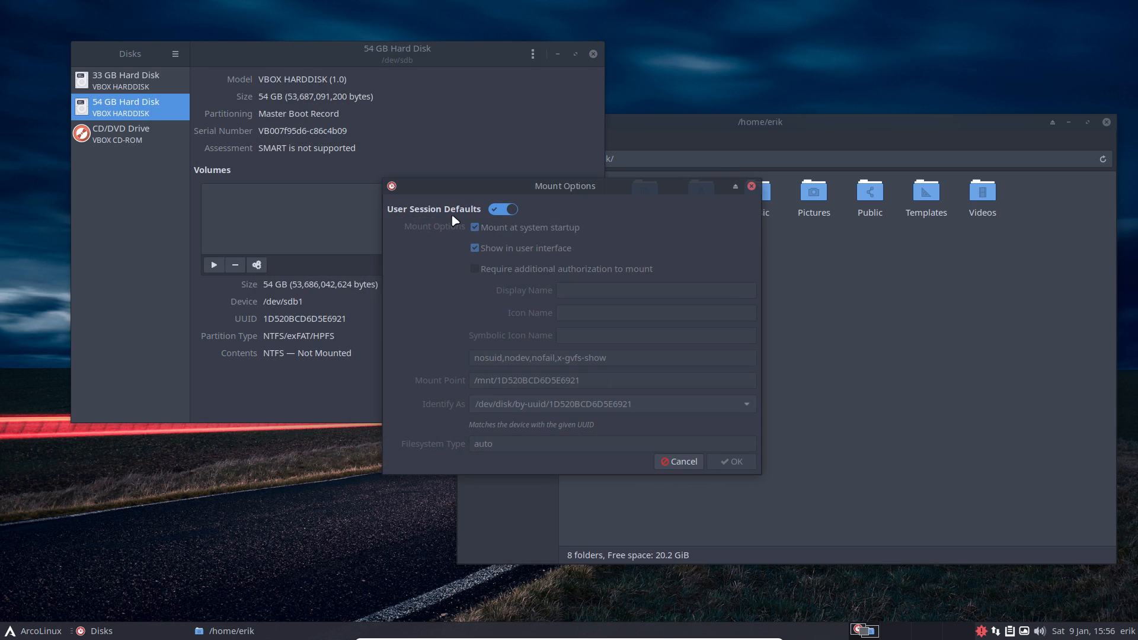
{"action": "left_click", "coordinate": [503, 212]}
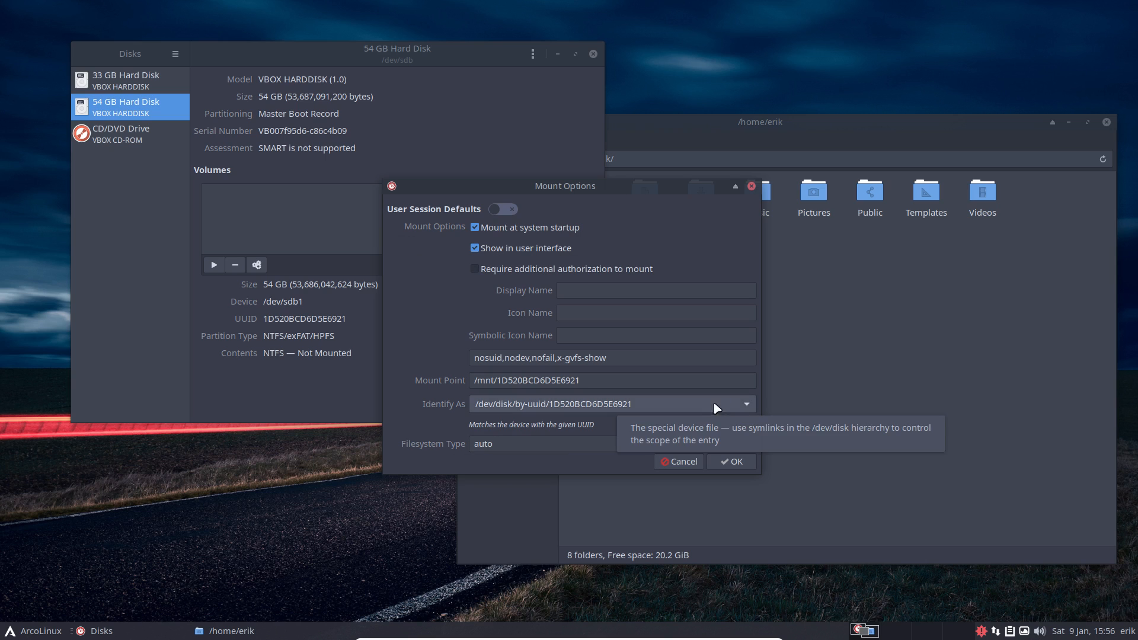
{"action": "left_click", "coordinate": [733, 404]}
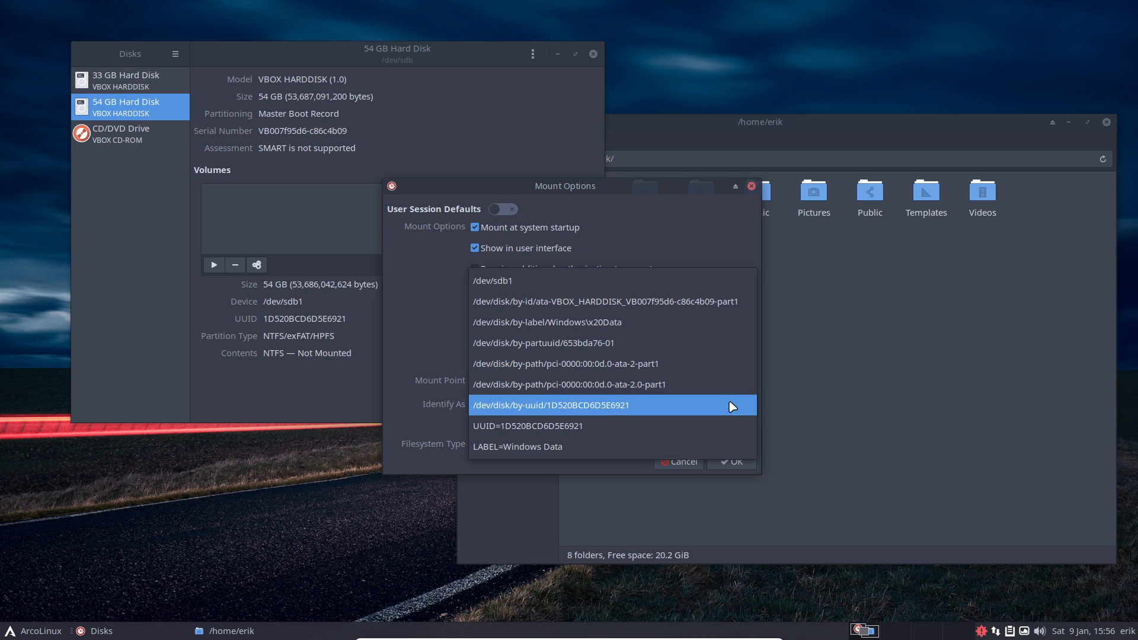
{"action": "left_click", "coordinate": [594, 452]}
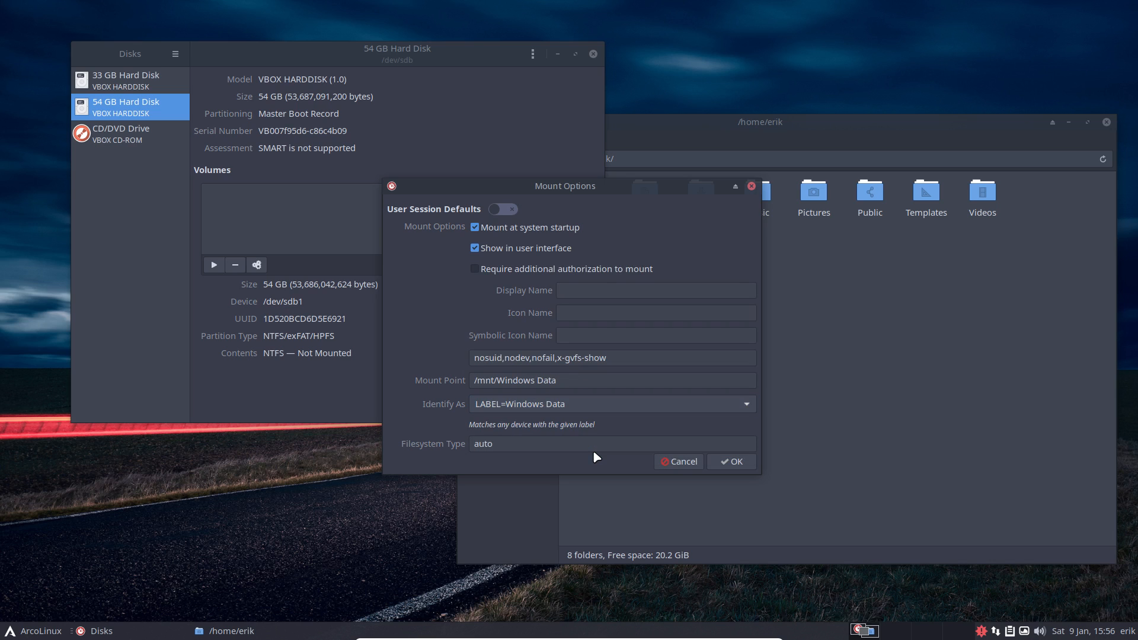
{"action": "left_click", "coordinate": [610, 363]}
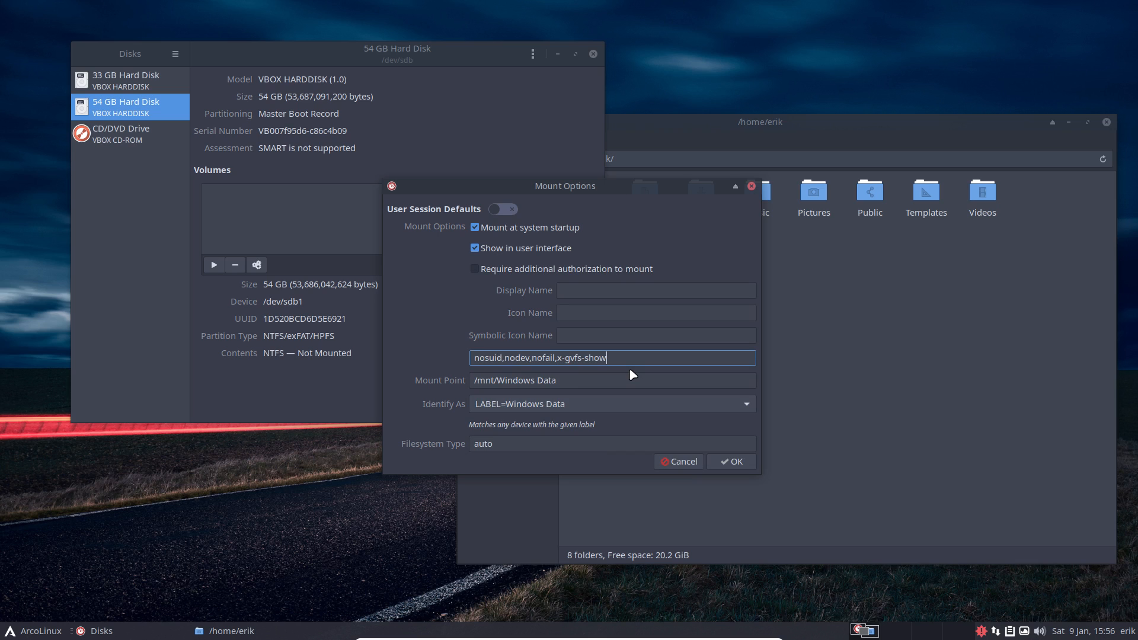
{"action": "left_click", "coordinate": [535, 379]}
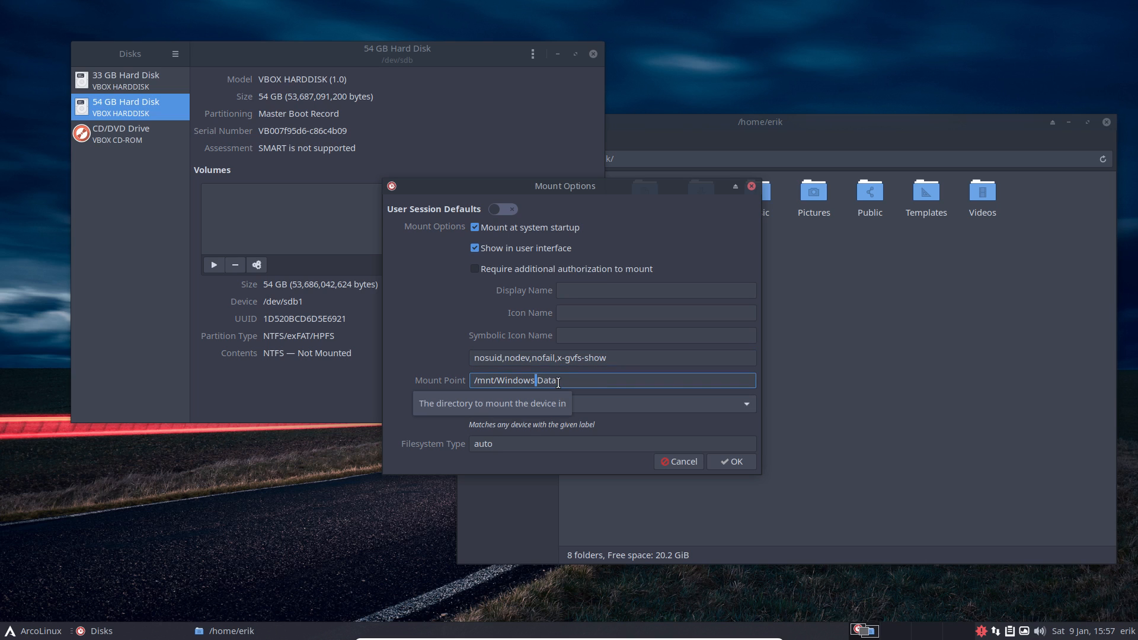
{"action": "left_click", "coordinate": [559, 380]}
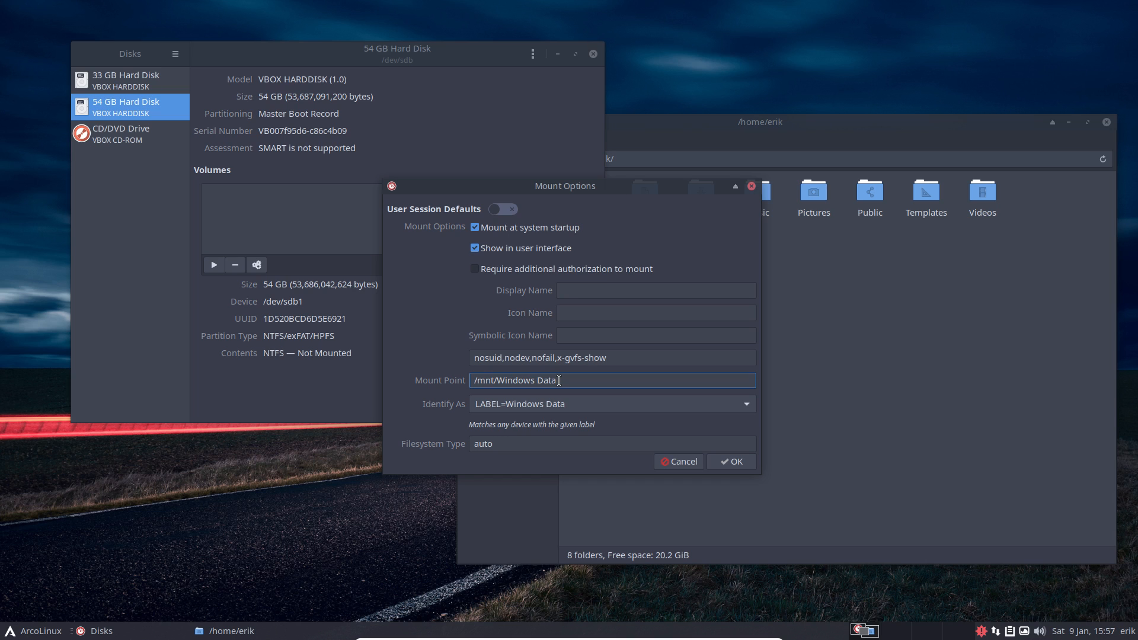
{"action": "left_click", "coordinate": [725, 463]}
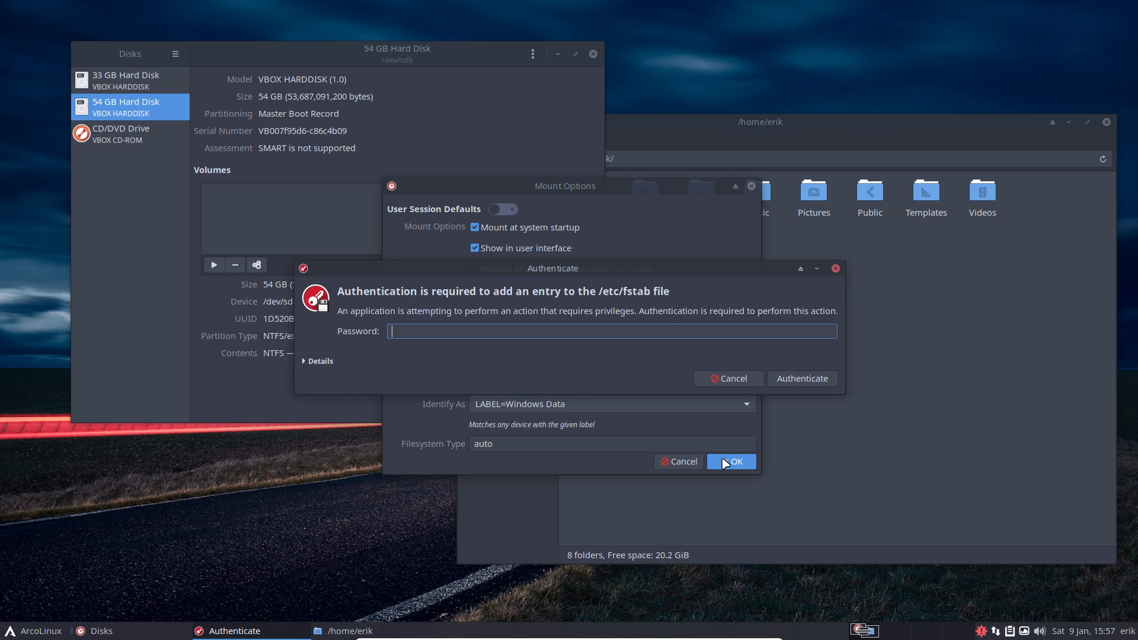
Step: Enter the account password to authorize the fstab change, then close Disks
{"action": "type", "text": "****"}
{"action": "key", "text": "Return"}
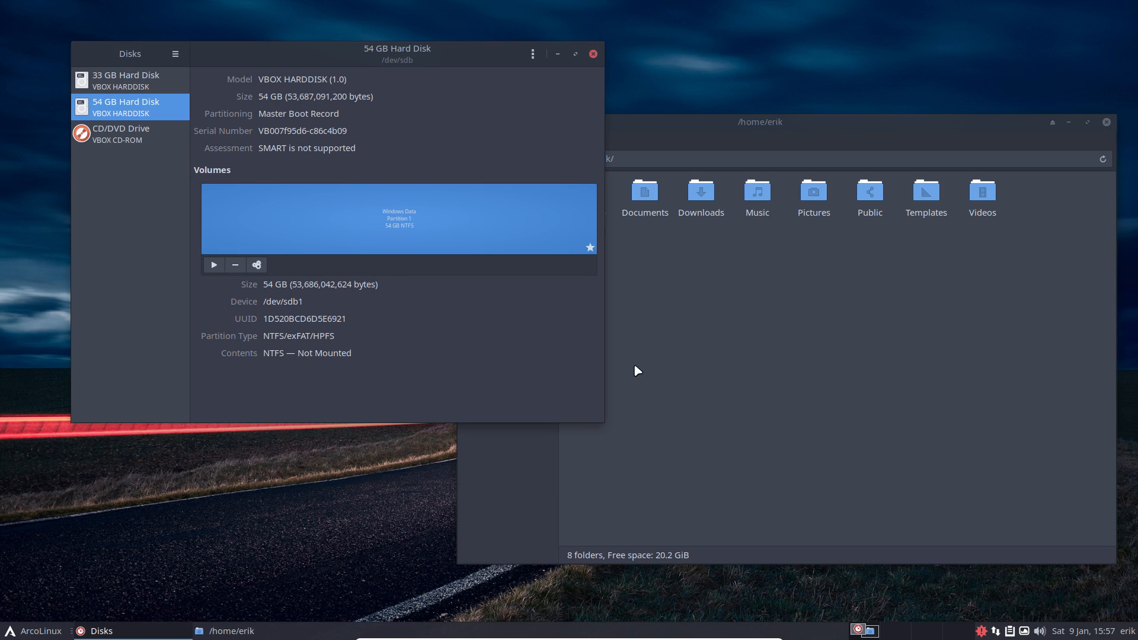
{"action": "left_click", "coordinate": [593, 53]}
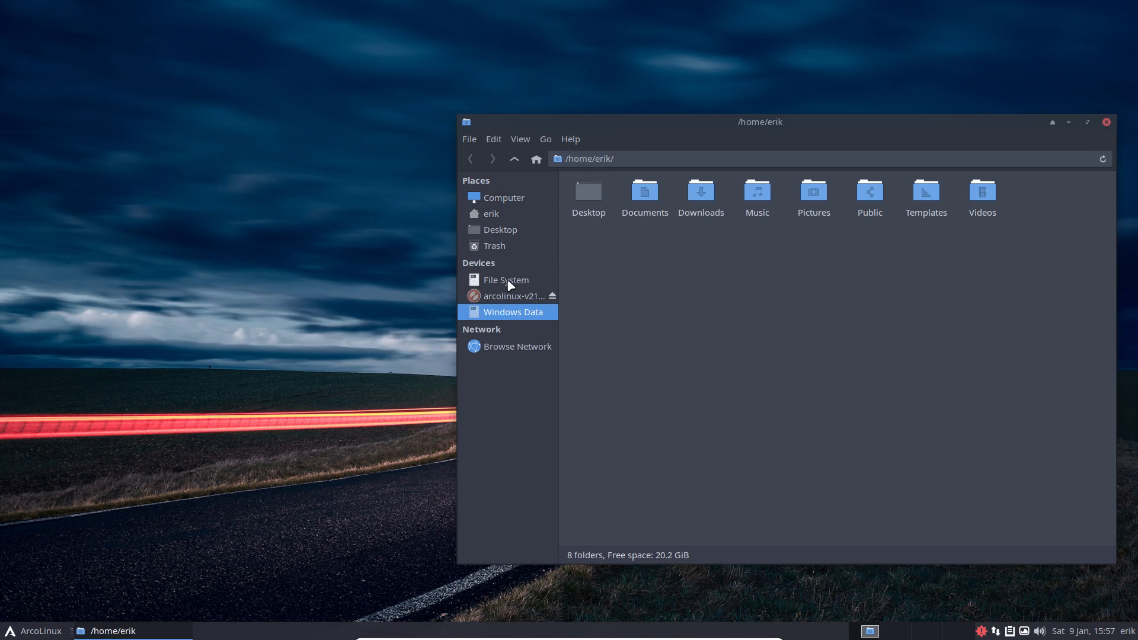
Step: Restart the system from the applications menu's log out options
{"action": "left_click", "coordinate": [33, 630]}
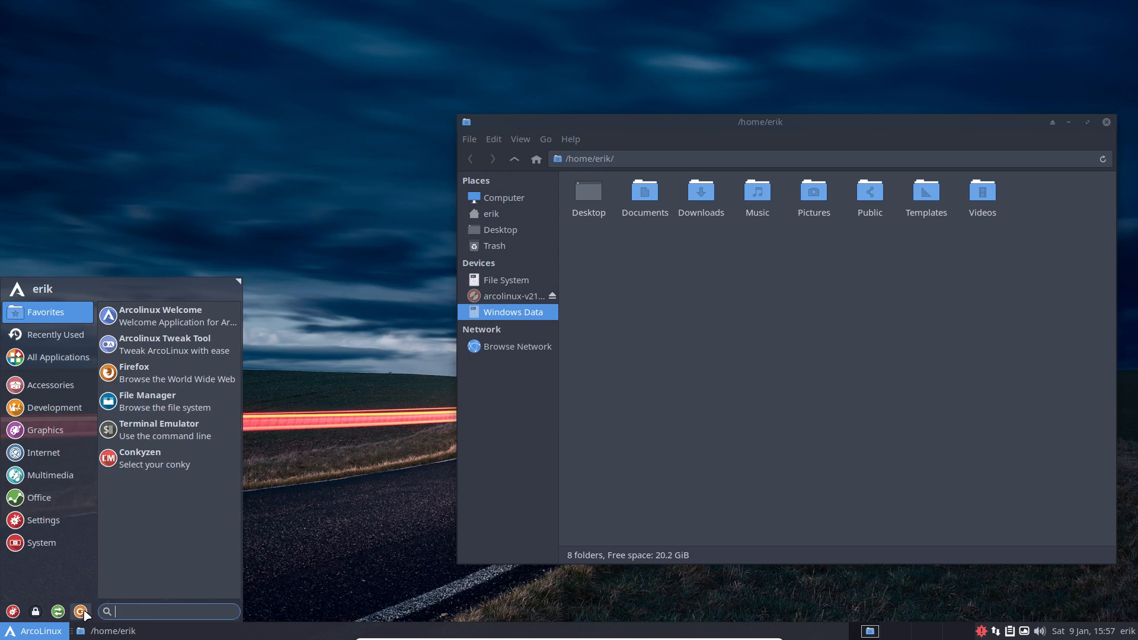
{"action": "left_click", "coordinate": [177, 567]}
{"action": "left_click", "coordinate": [568, 270]}
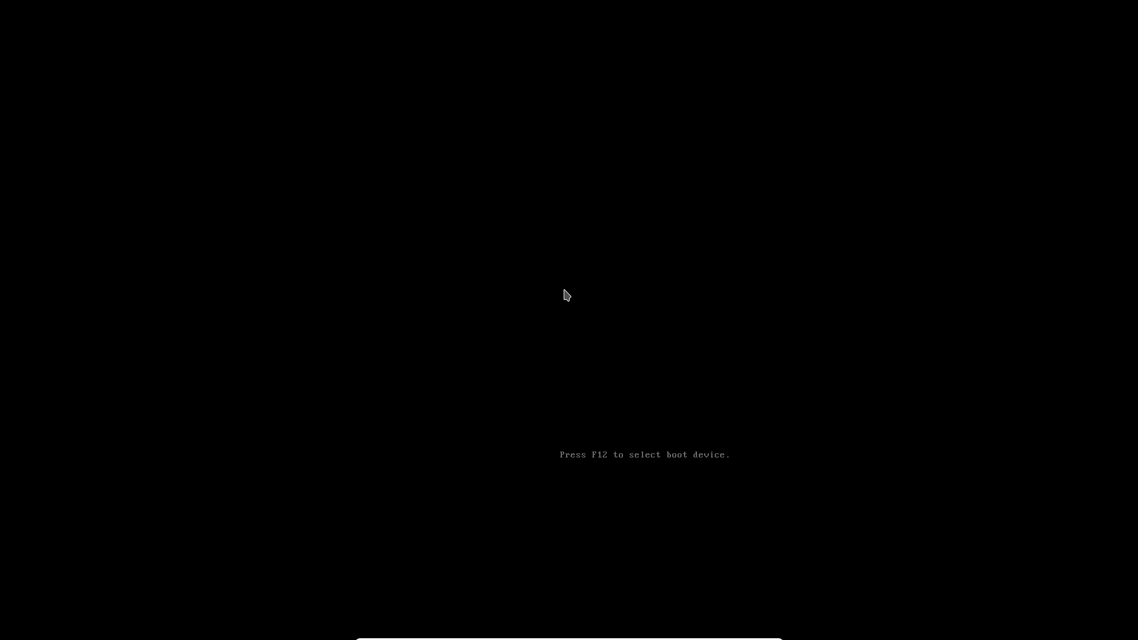
Step: Boot the existing installed OS, quit the Welcome App, and open the ArcoLinux menu
{"action": "key", "text": "Down"}
{"action": "key", "text": "Down"}
{"action": "key", "text": "Return"}
{"action": "key", "text": "Return"}
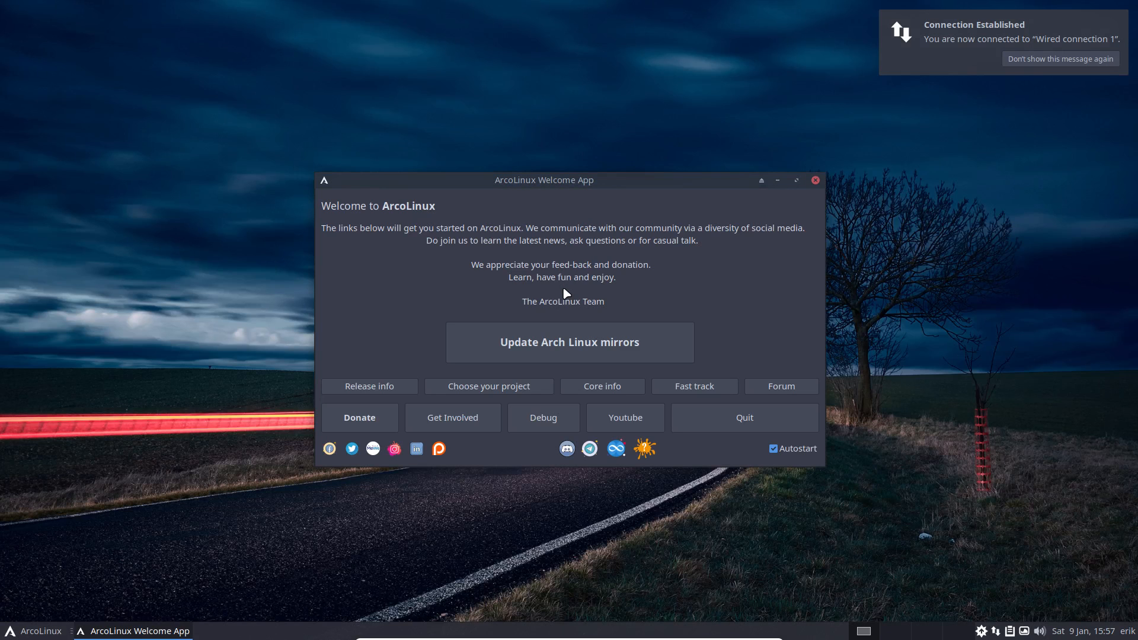
{"action": "left_click", "coordinate": [694, 414]}
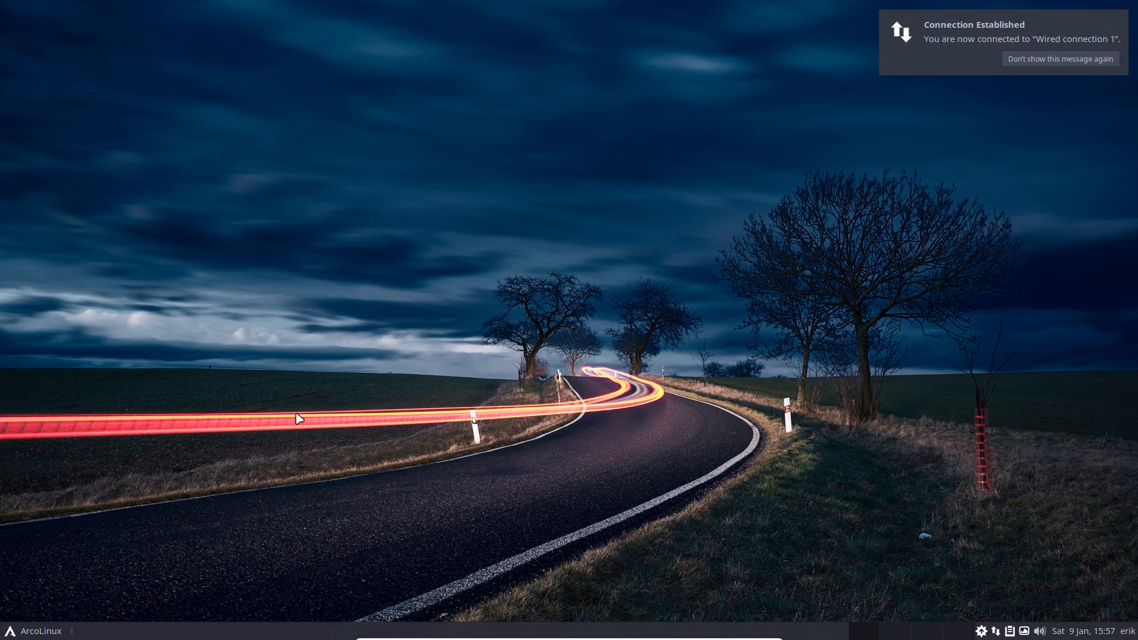
{"action": "left_click", "coordinate": [40, 632]}
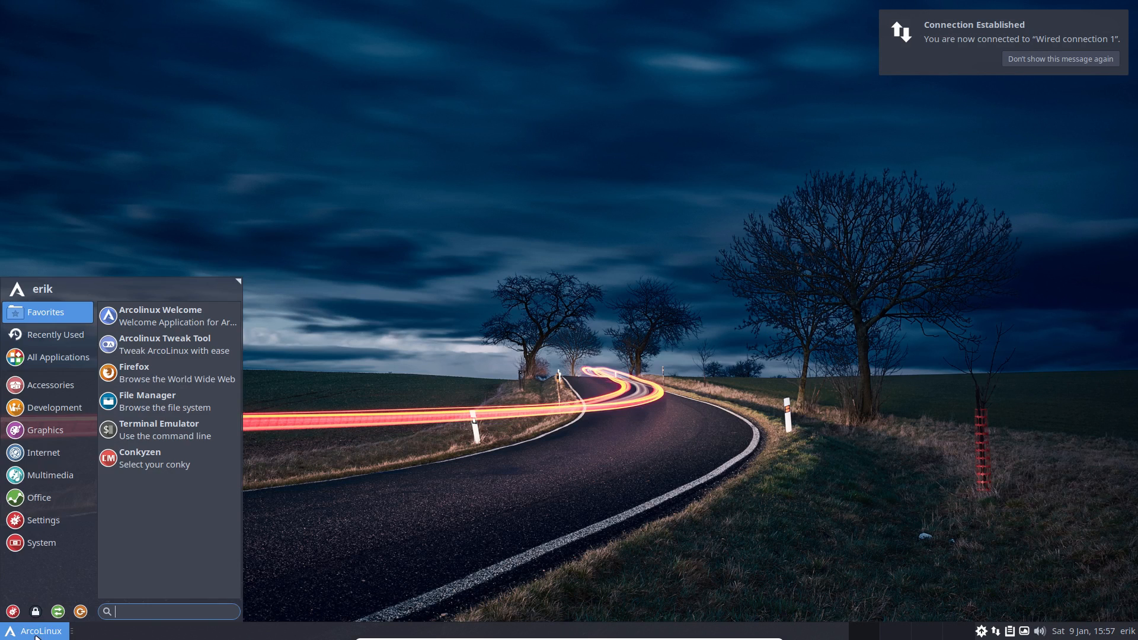
Step: Create a 'New Folder' on the Windows Data drive, then go back to the home folder
{"action": "left_click", "coordinate": [156, 409]}
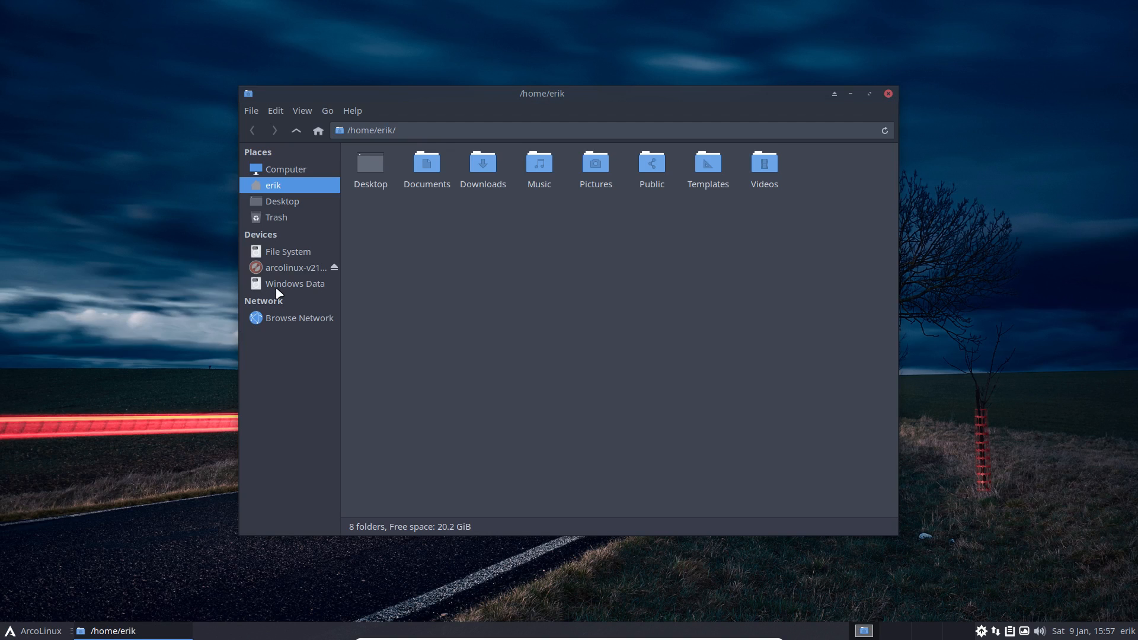
{"action": "left_click", "coordinate": [278, 286]}
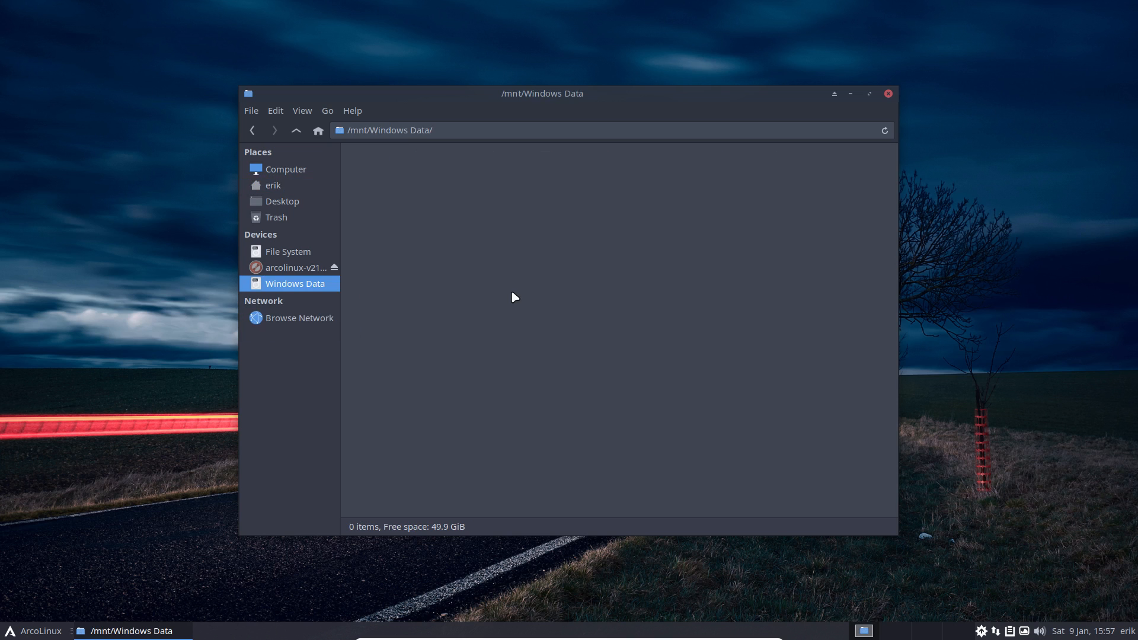
{"action": "right_click", "coordinate": [436, 188]}
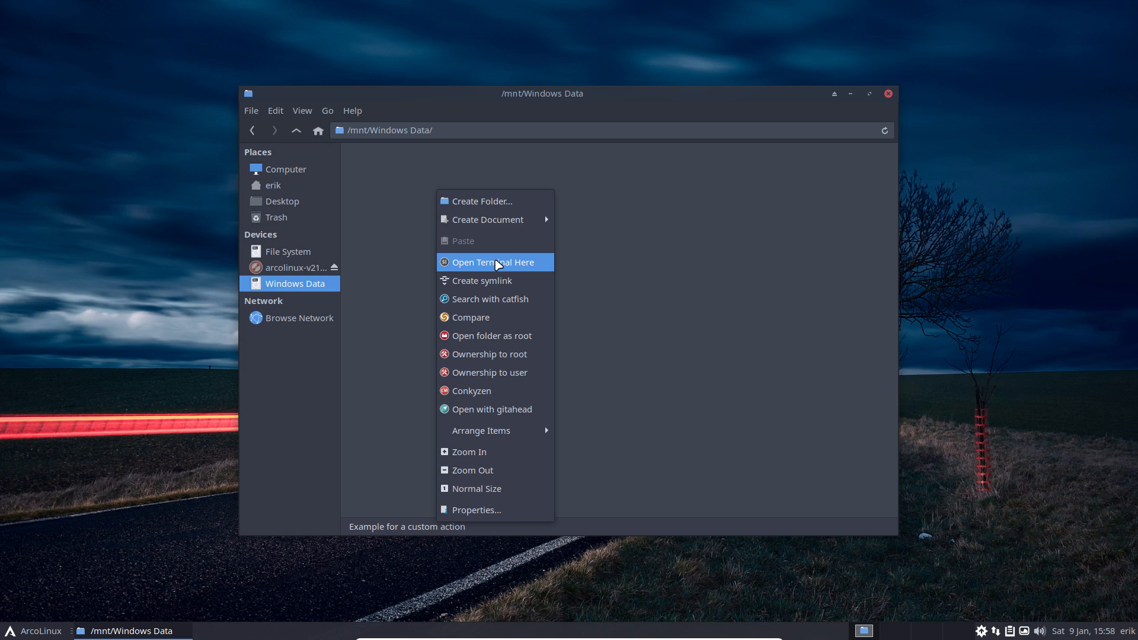
{"action": "left_click", "coordinate": [489, 203]}
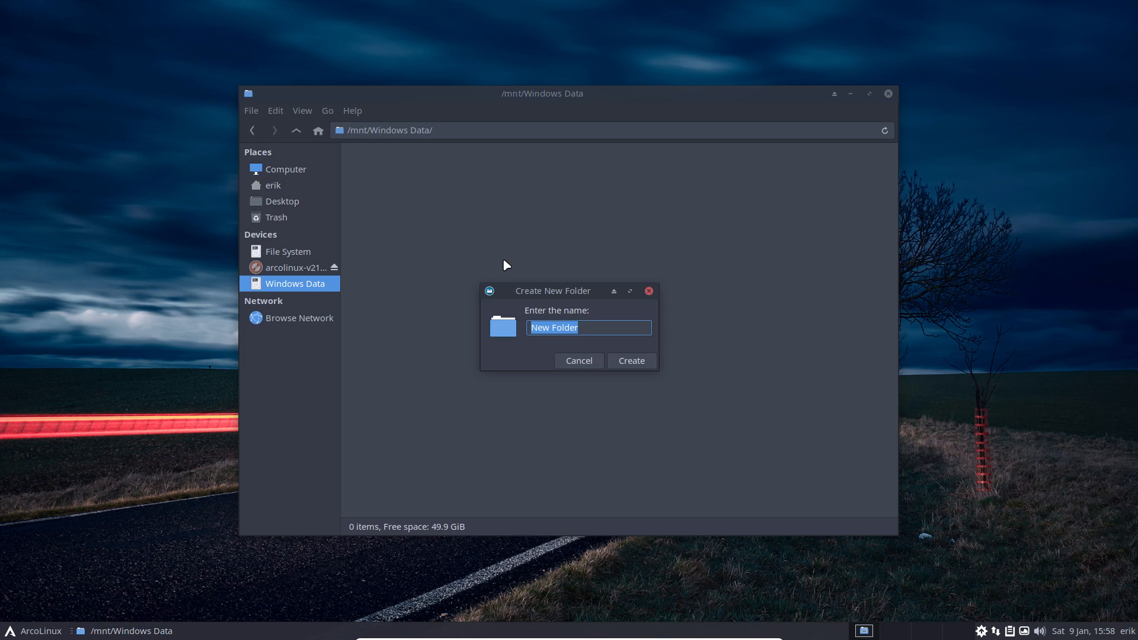
{"action": "key", "text": "Return"}
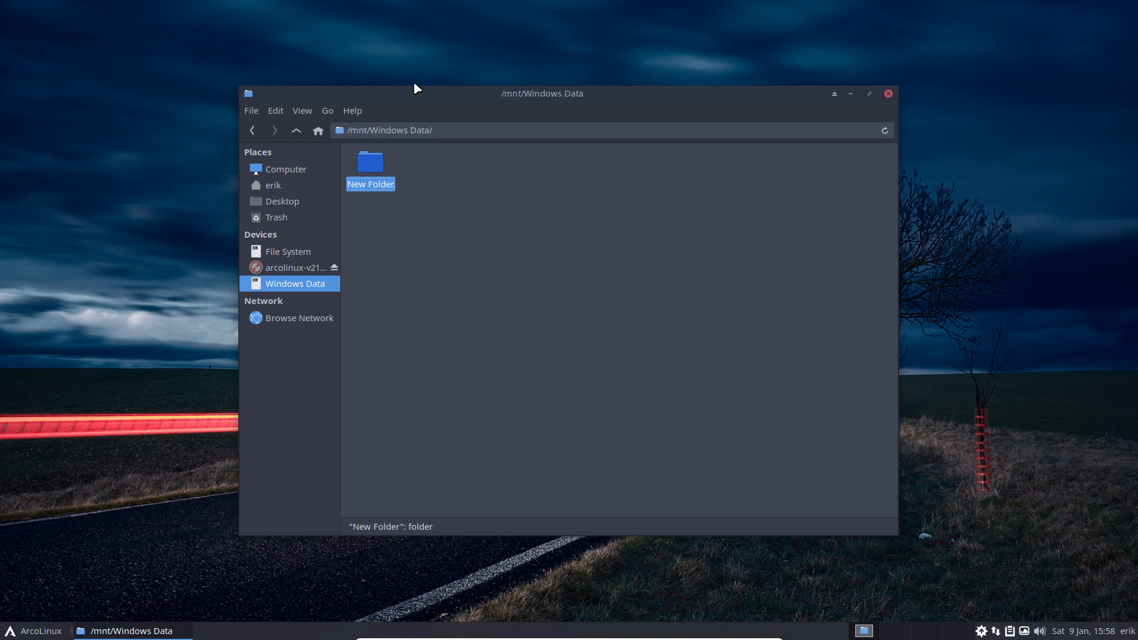
{"action": "left_click_drag", "start_coordinate": [415, 89], "coordinate": [452, 84]}
{"action": "left_click", "coordinate": [329, 178]}
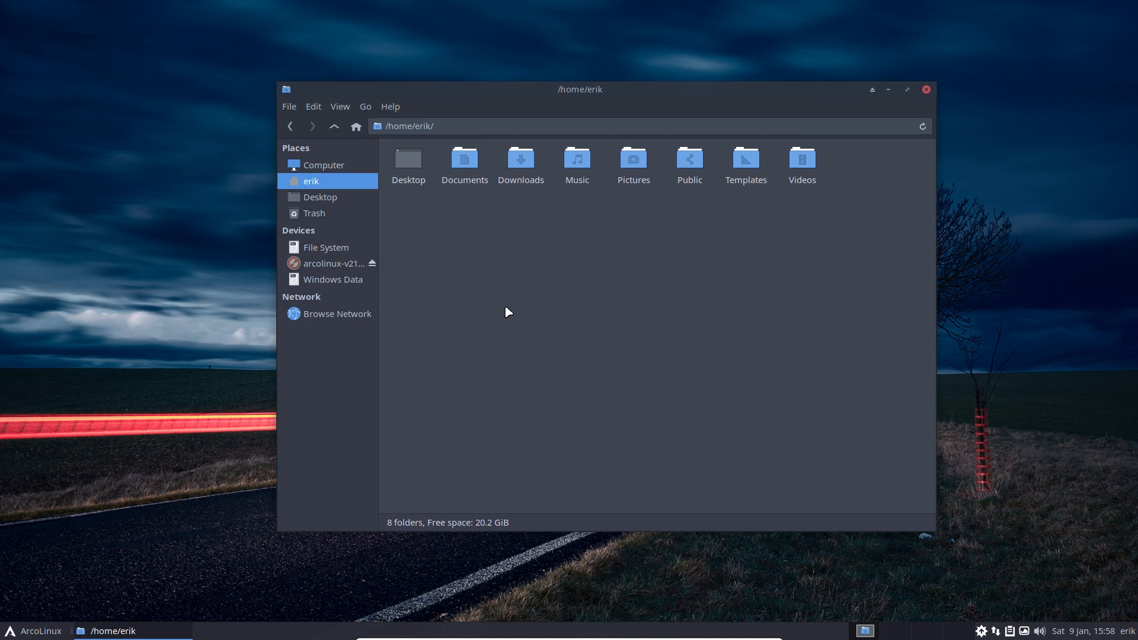
Step: Show hidden files in home and paste the .config folder into Windows Data
{"action": "key", "text": "ctrl+h"}
{"action": "left_click", "coordinate": [567, 159]}
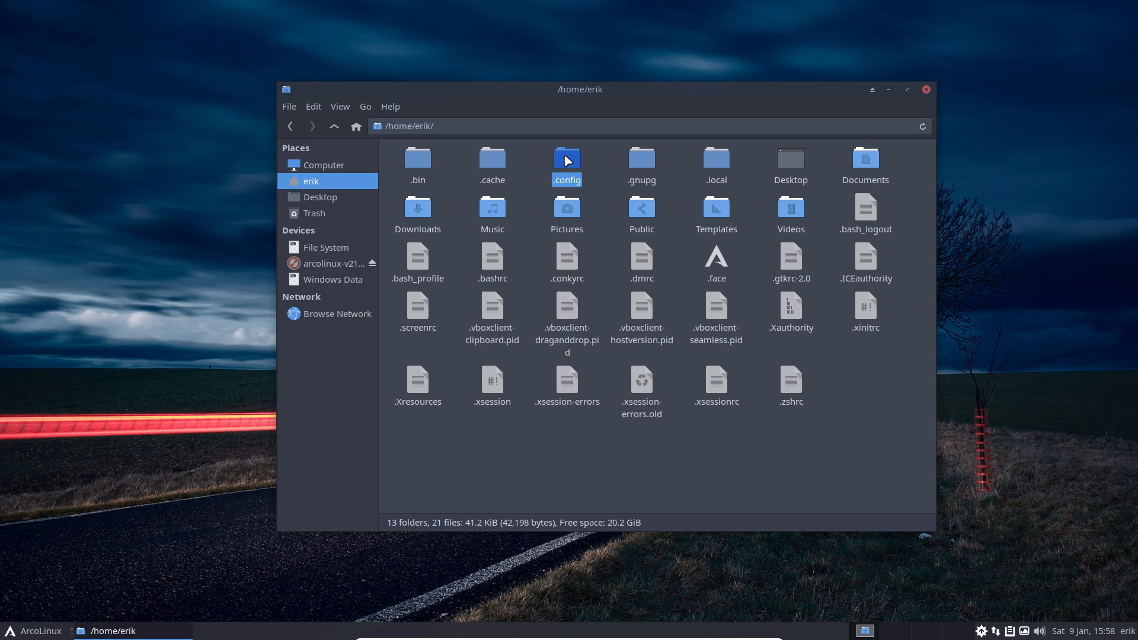
{"action": "left_click", "coordinate": [351, 279]}
{"action": "key", "text": "ctrl+v"}
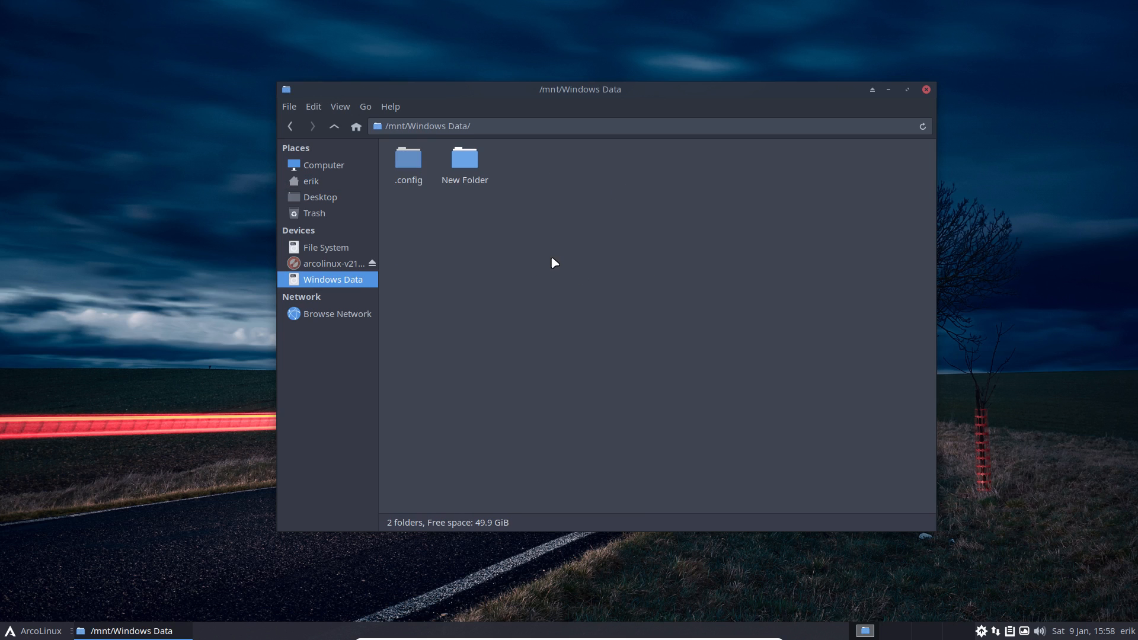
Step: Check the copied .config folder, browse File System, and return to Windows Data
{"action": "left_click", "coordinate": [440, 221]}
{"action": "double_click", "coordinate": [414, 184]}
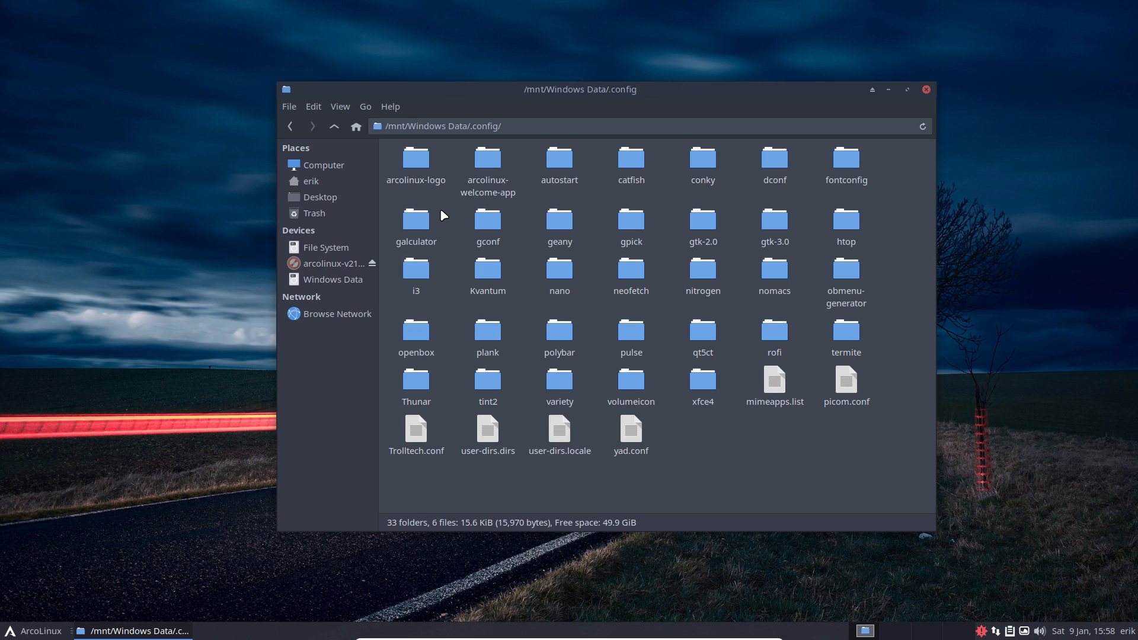
{"action": "left_click", "coordinate": [333, 280]}
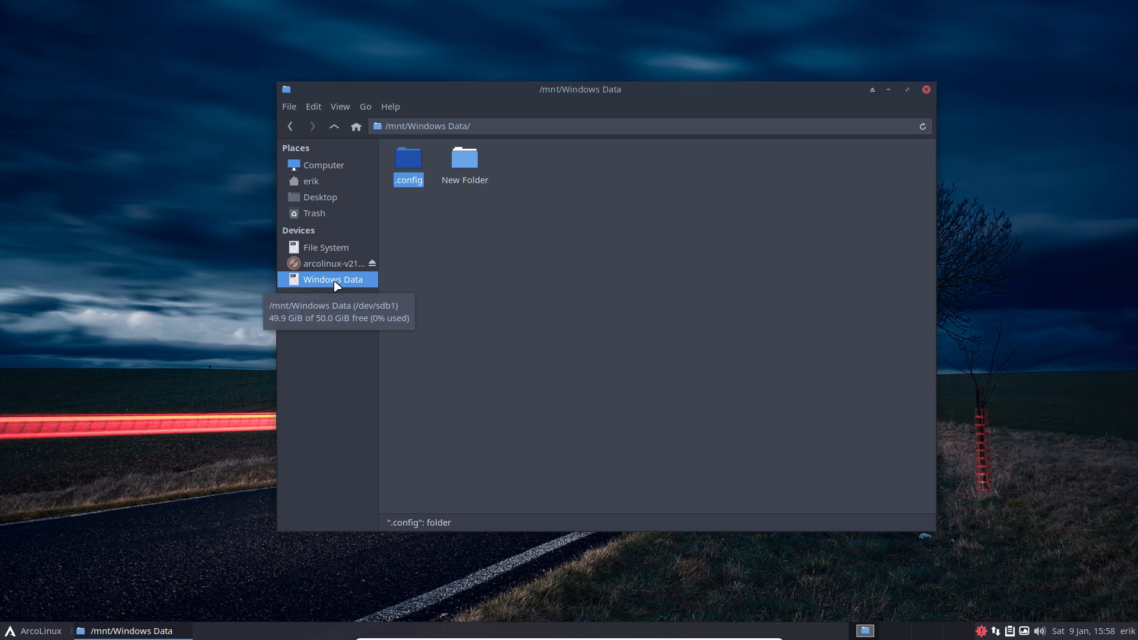
{"action": "left_click", "coordinate": [331, 247]}
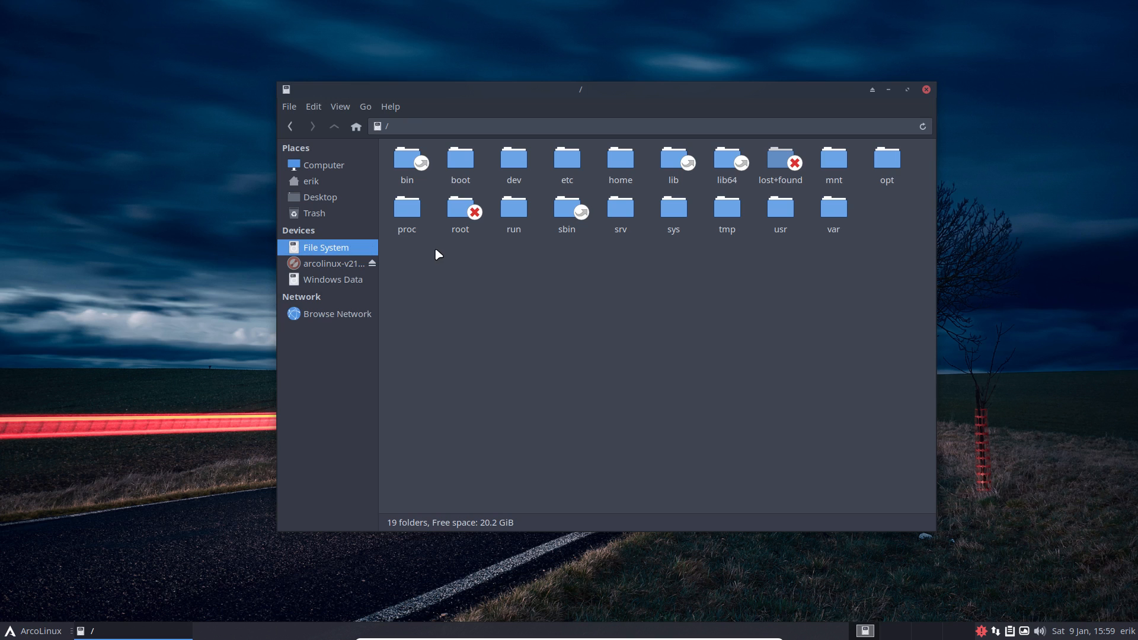
{"action": "left_click", "coordinate": [350, 282]}
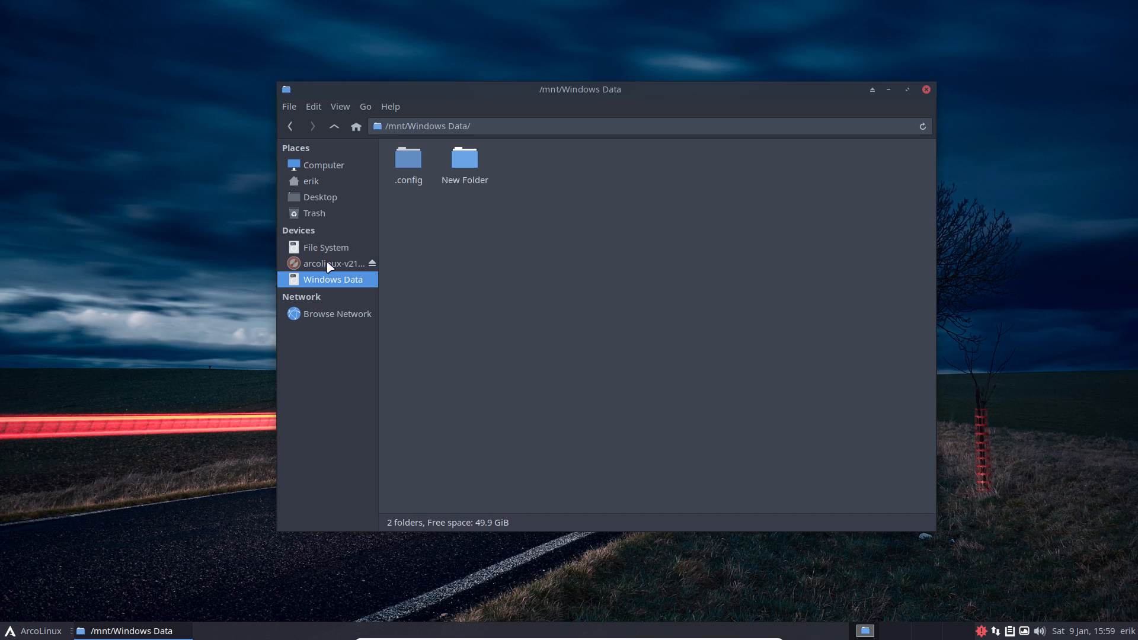
Step: Launch GParted from the app menu search and authenticate with the admin password
{"action": "left_click", "coordinate": [8, 632]}
{"action": "type", "text": "gpar"}
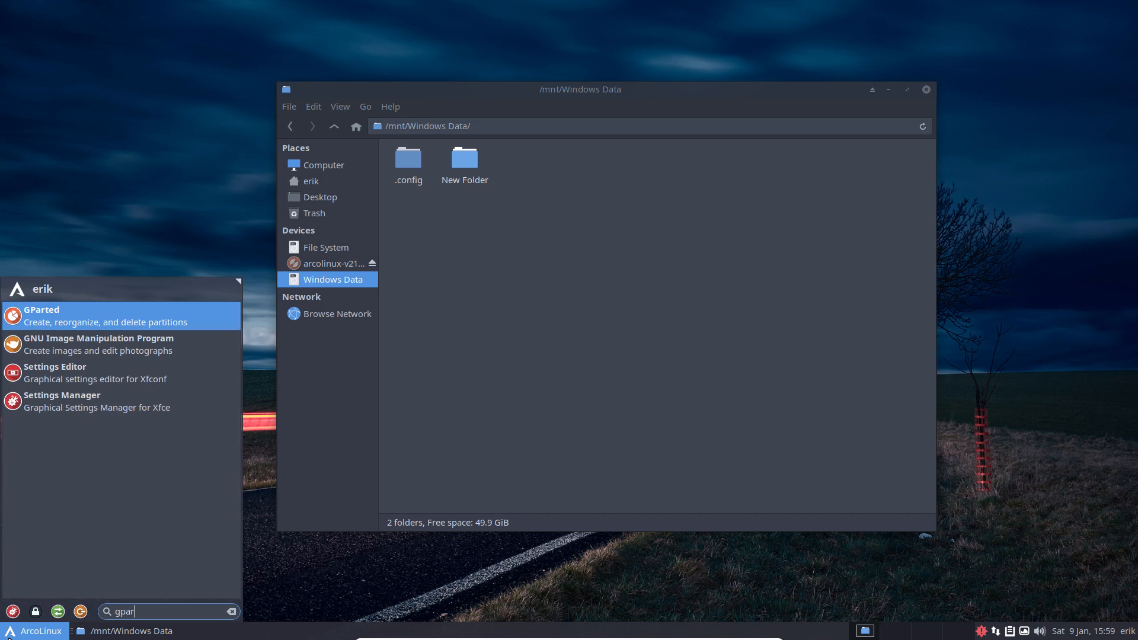
{"action": "key", "text": "Return"}
{"action": "type", "text": "****"}
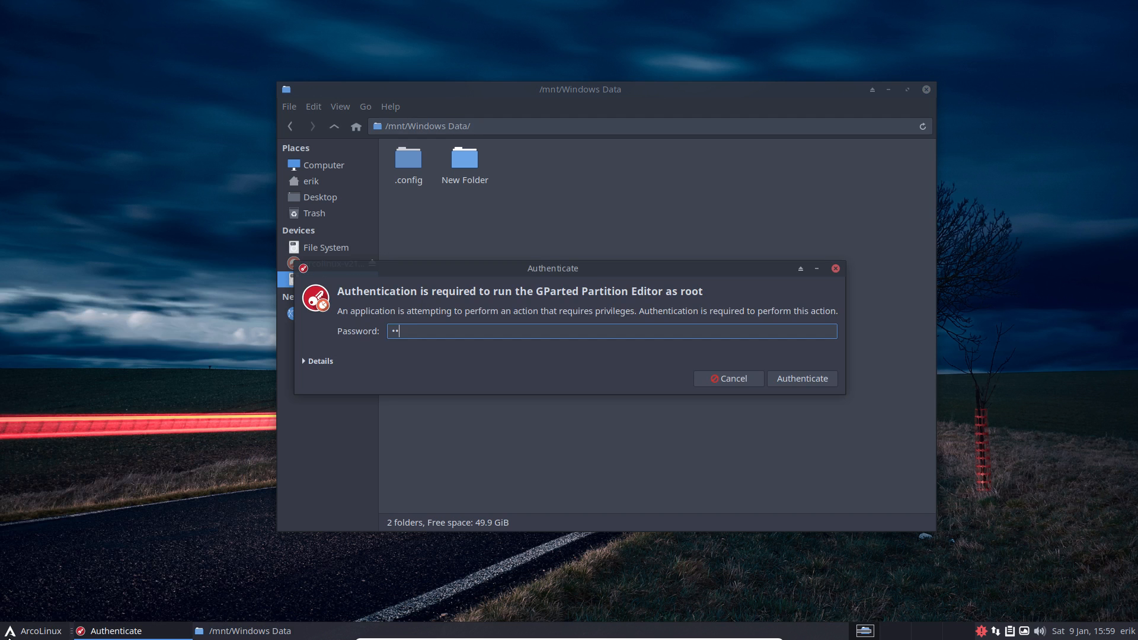
{"action": "key", "text": "Return"}
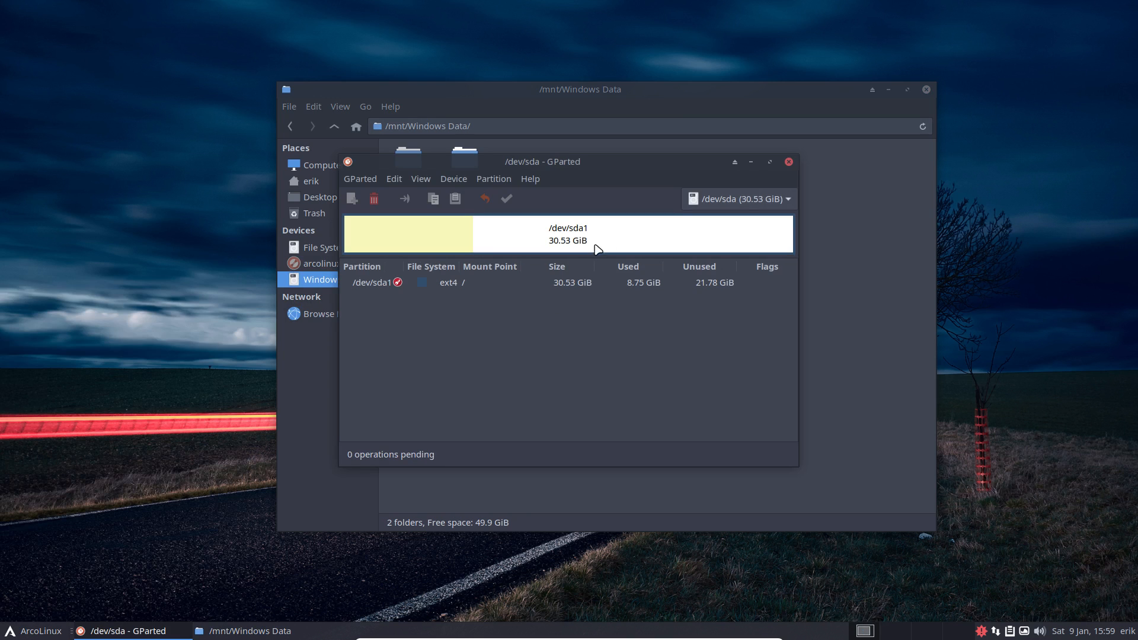
Step: Switch GParted to the /dev/sdb disk and select its /dev/sdb1 Windows Data partition
{"action": "left_click", "coordinate": [707, 204]}
{"action": "left_click", "coordinate": [718, 223]}
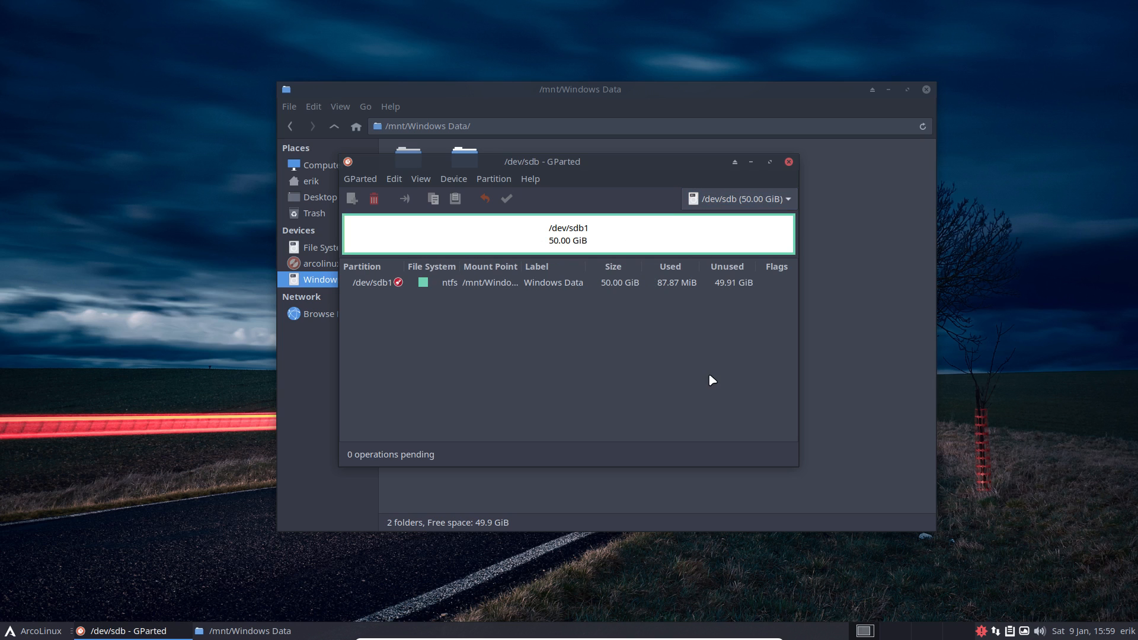
{"action": "left_click", "coordinate": [465, 286]}
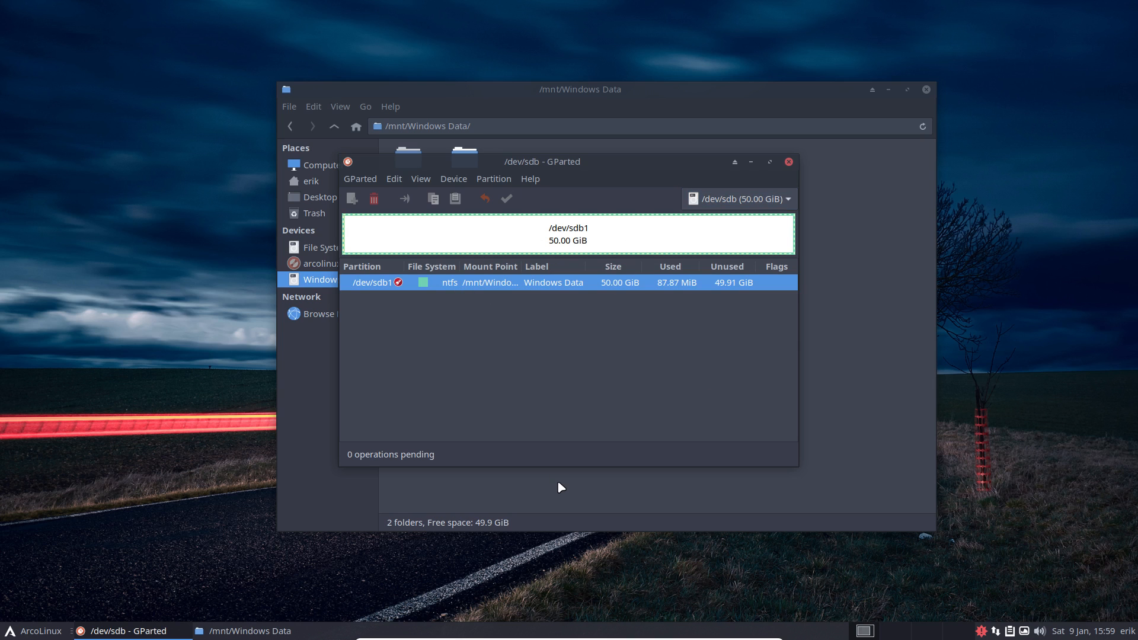